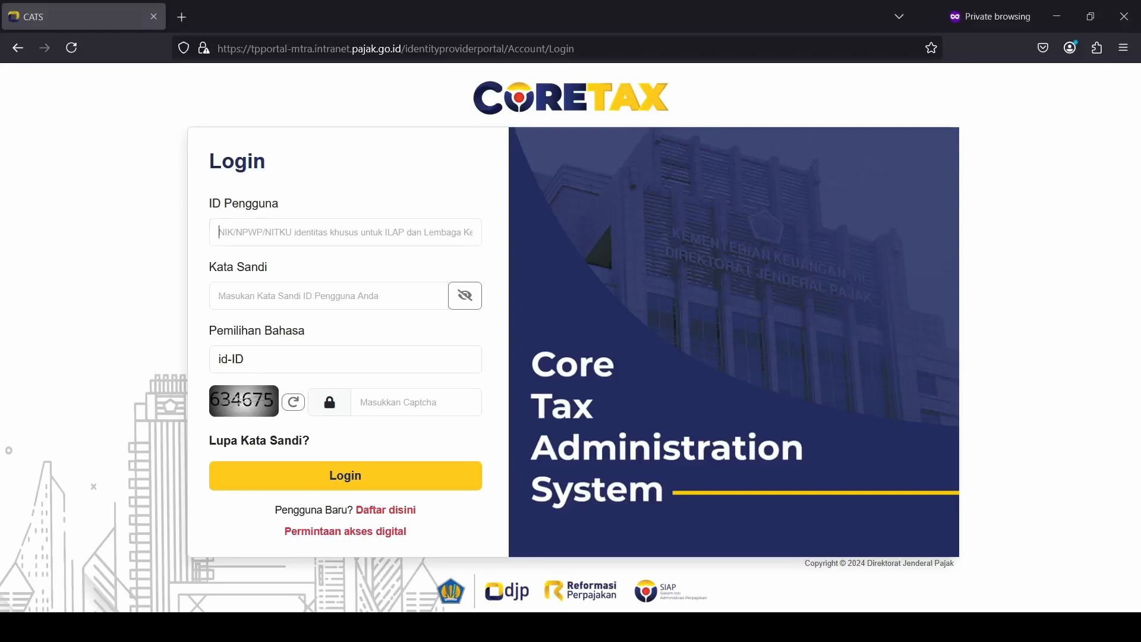
Step: Sign in to Coretax with the account's user ID, password and the displayed captcha
key(ctrl+v)
key(Tab)
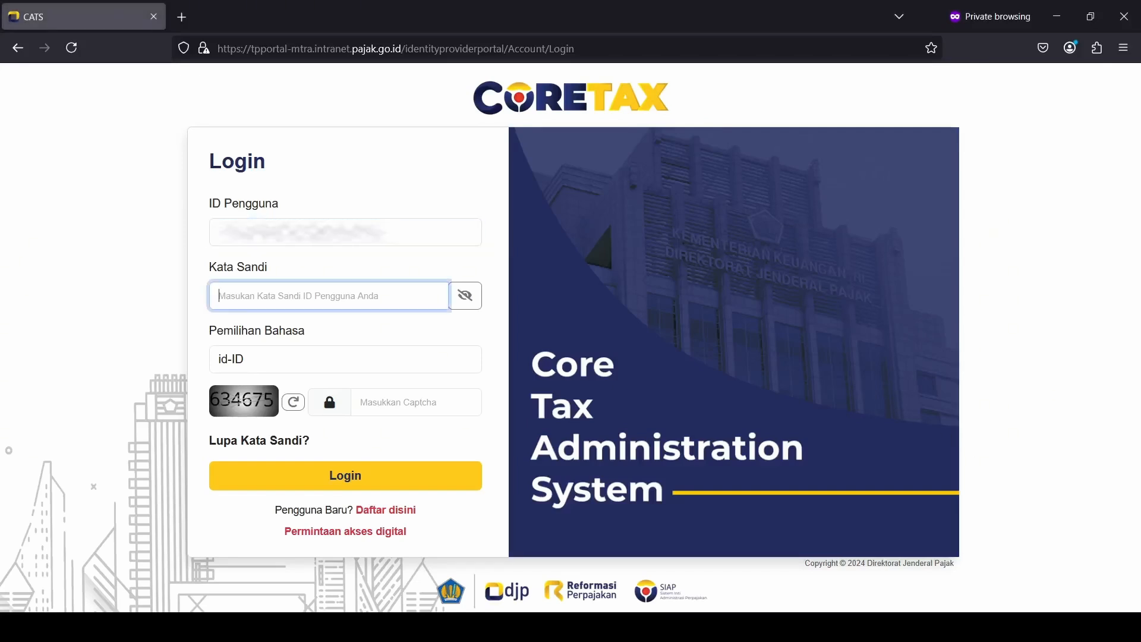
text(•••••••)
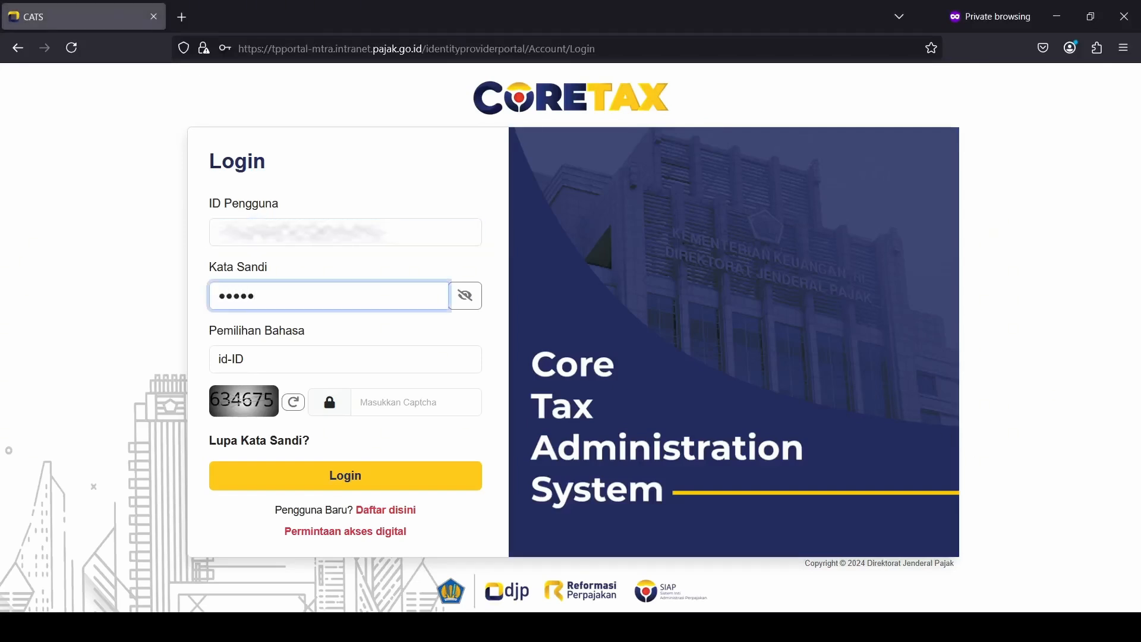
text(•••)
key(Tab)
key(Tab)
key(Tab)
key(Tab)
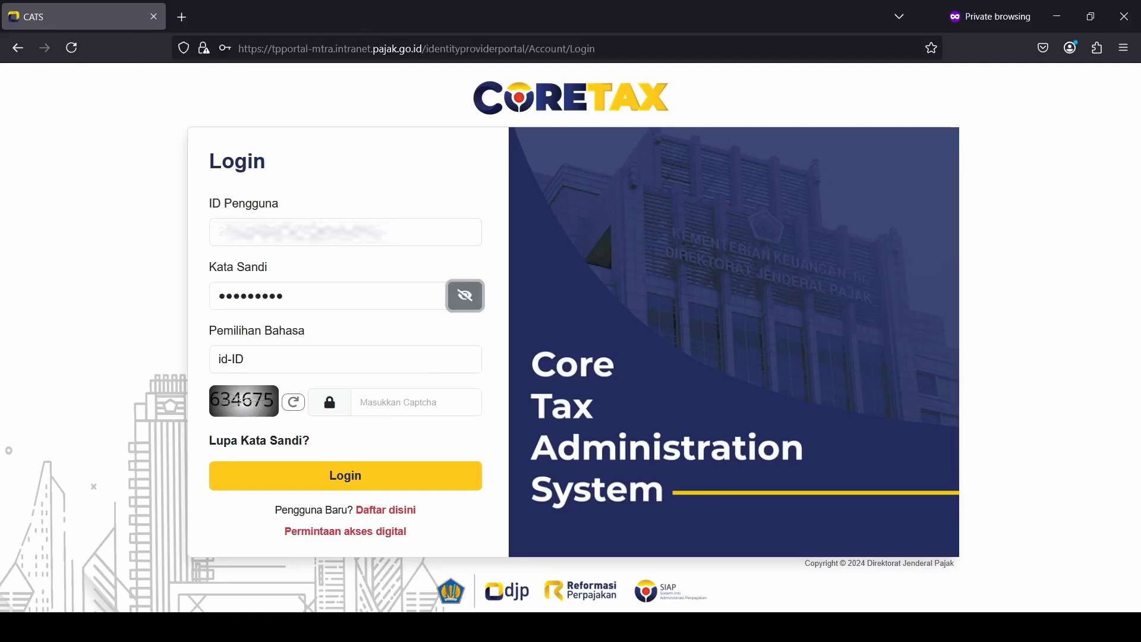
text(634675)
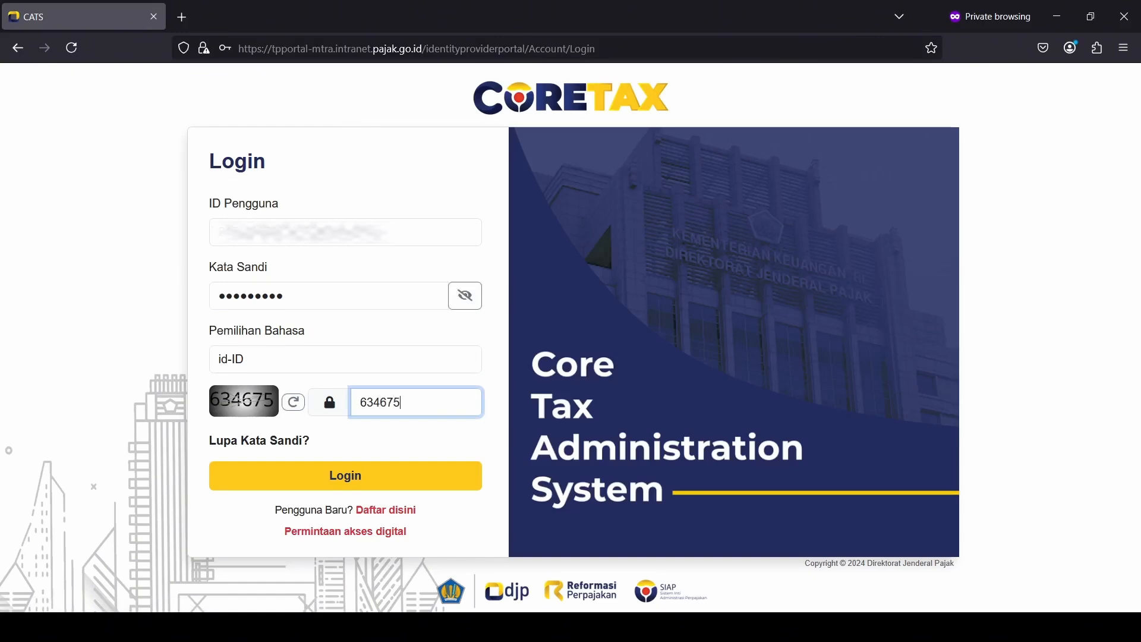
click(412, 489)
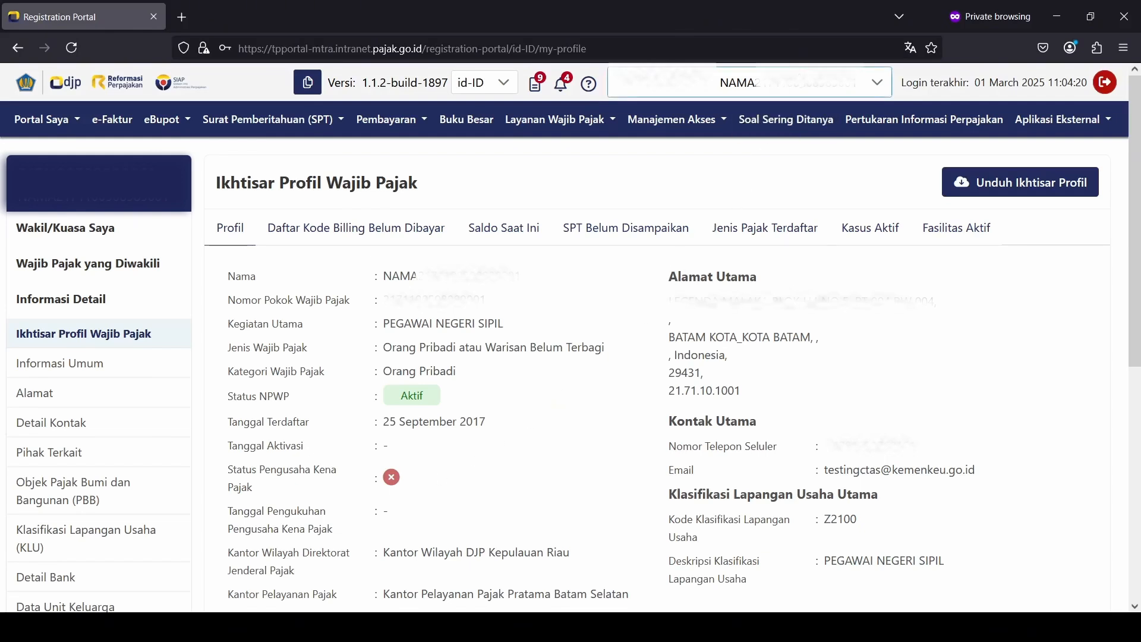
Step: Switch to the Muara Bungo tax office account and start a new eBupot MP permanent-employee slip
click(773, 82)
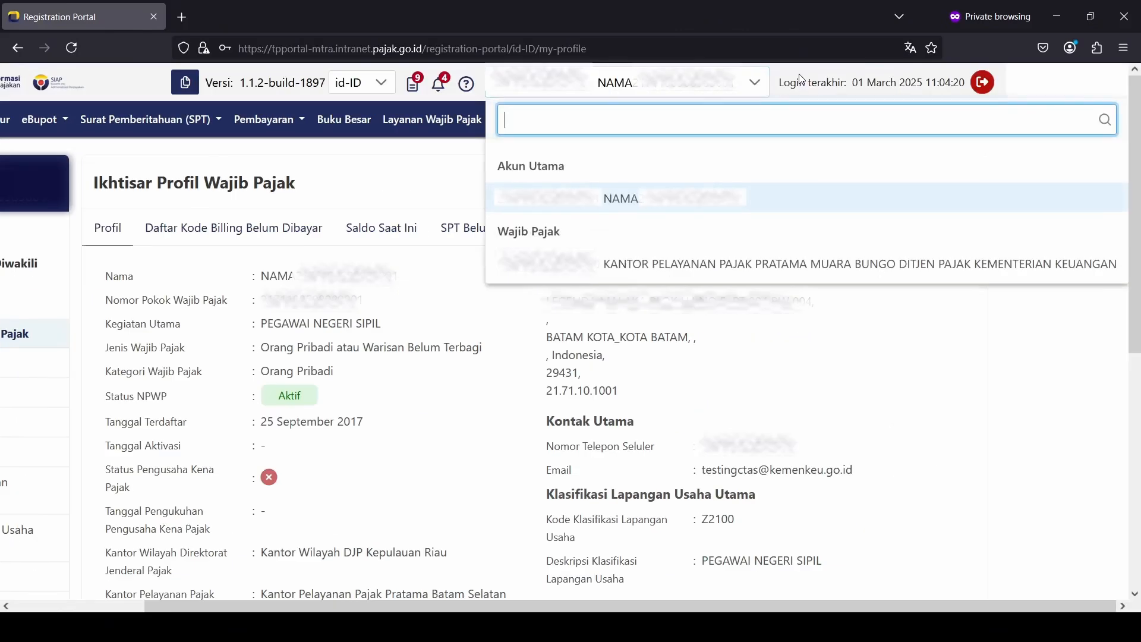
click(660, 272)
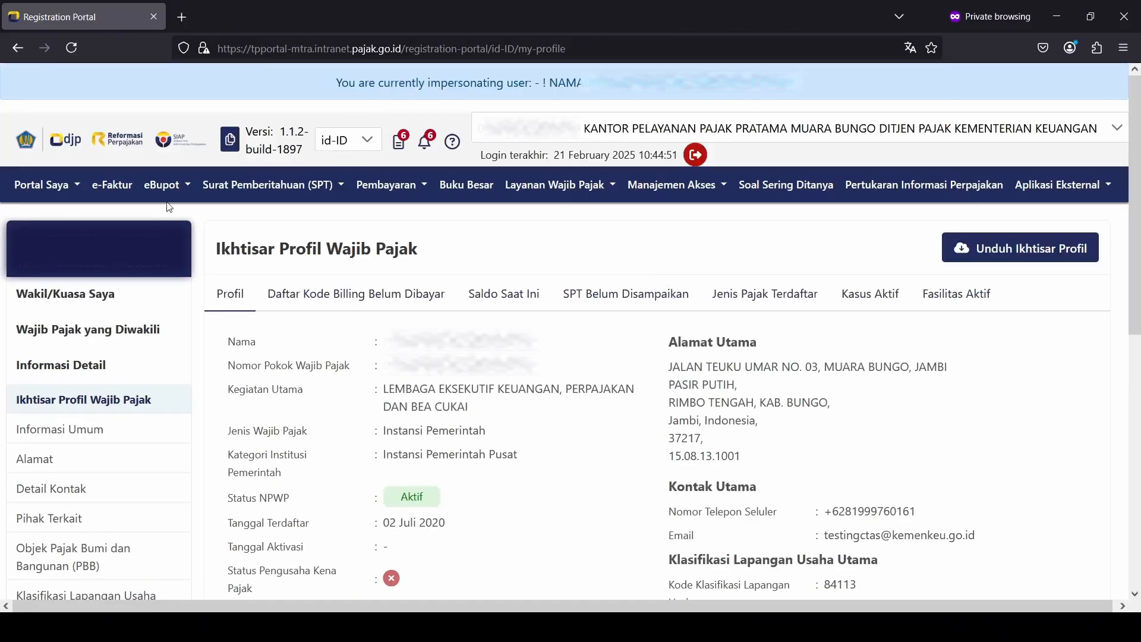
click(176, 194)
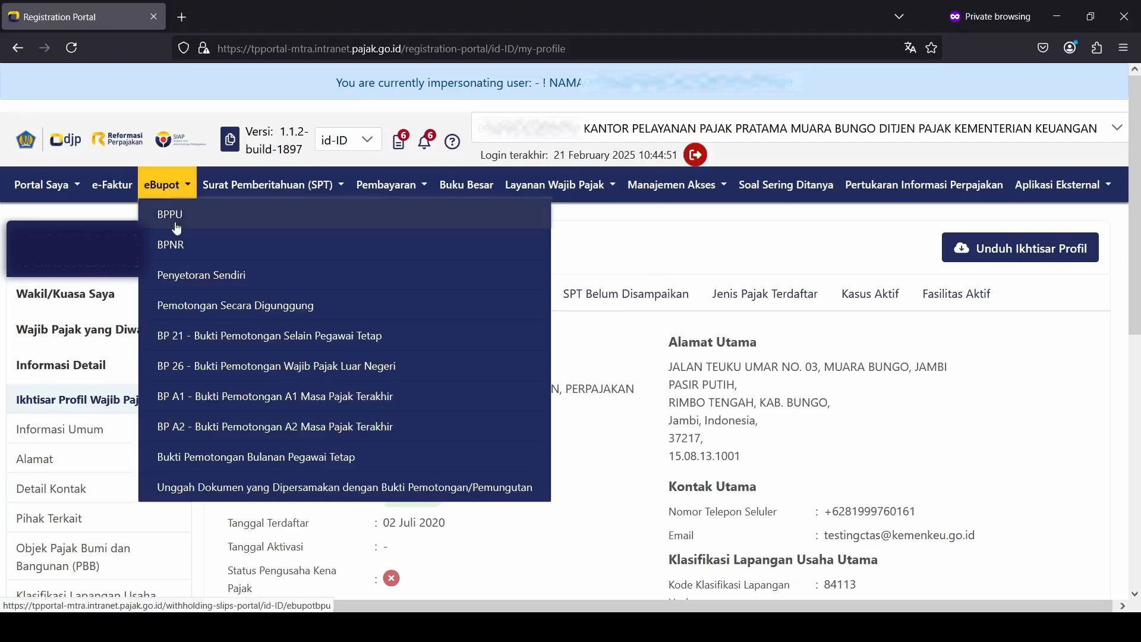
click(418, 459)
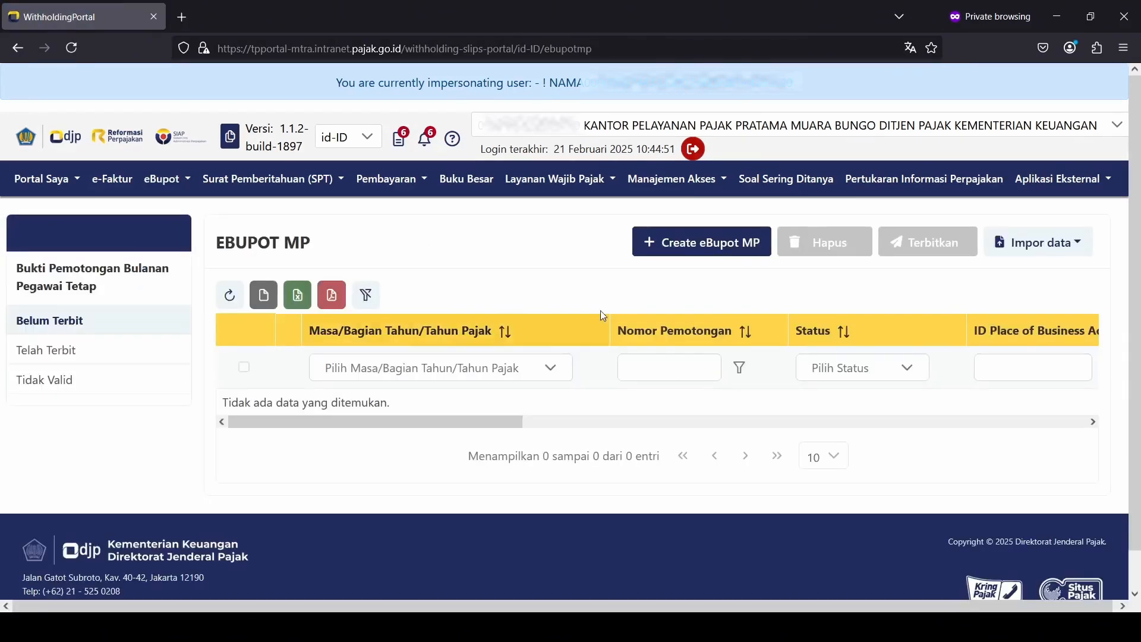
click(696, 246)
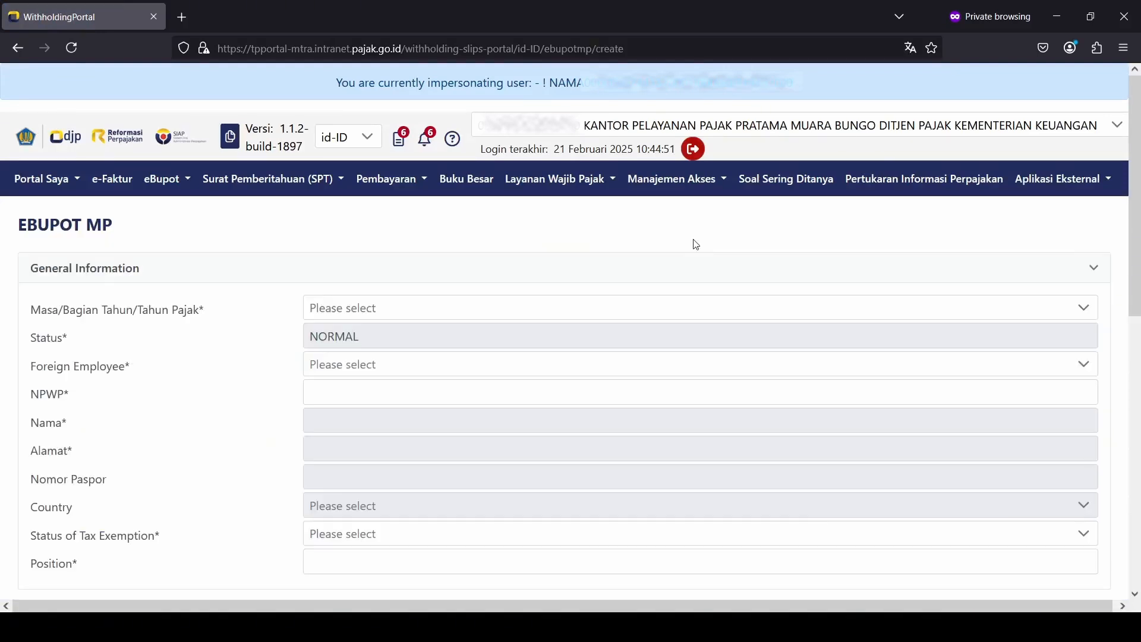
Step: Set Masa to Februari 2025 and Foreign Employee to Tidak, then paste the employee's NPWP to load their data
click(461, 318)
click(452, 402)
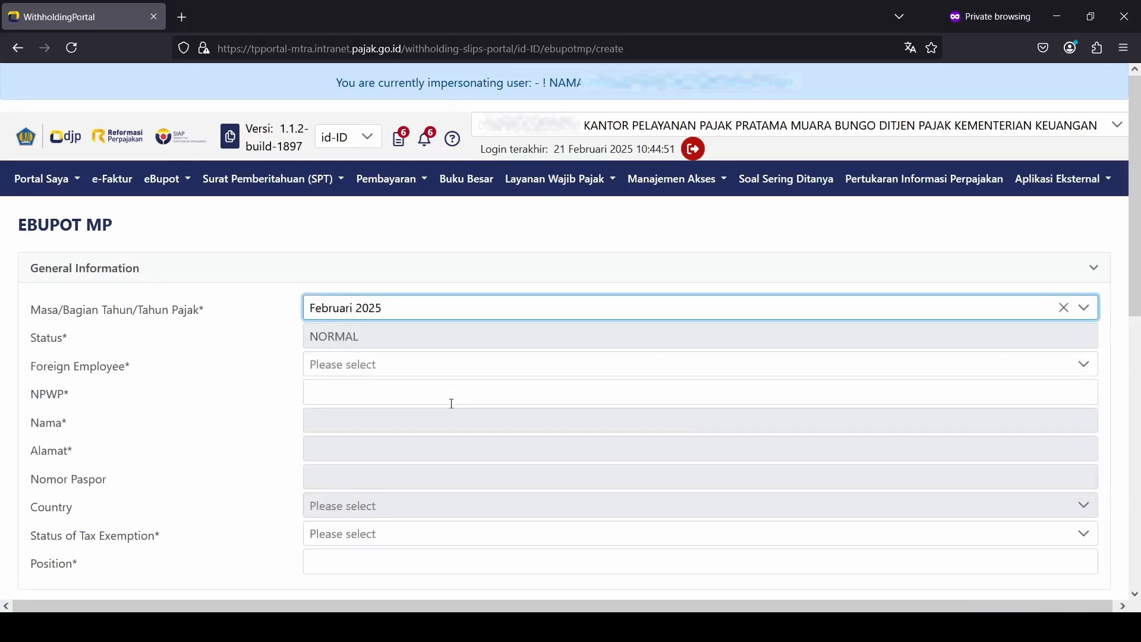
click(474, 365)
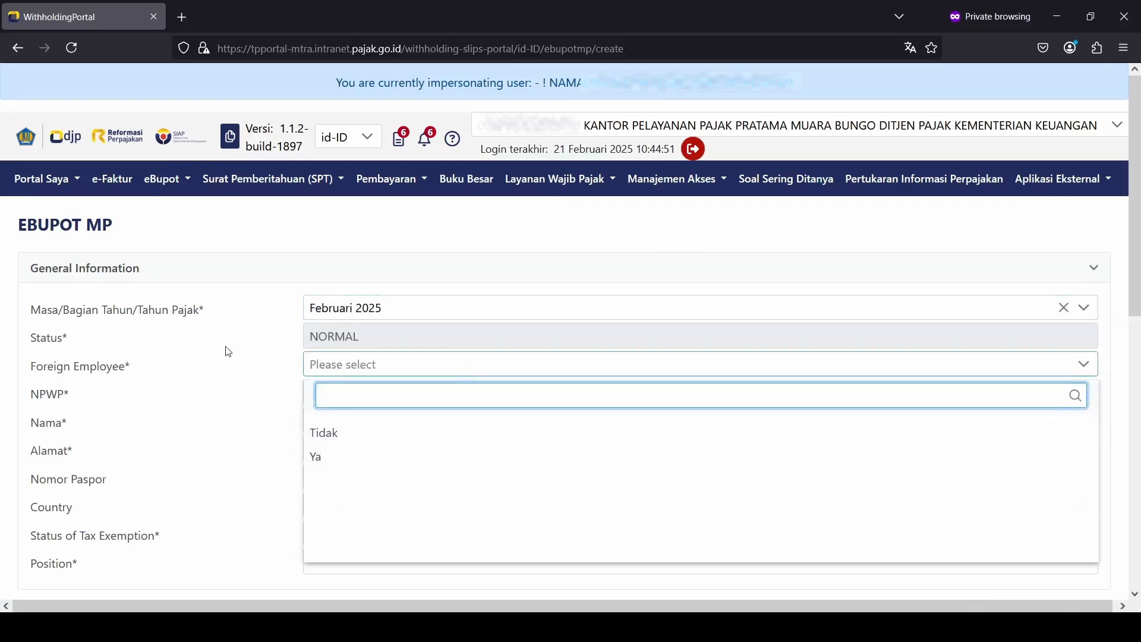
click(345, 434)
click(376, 392)
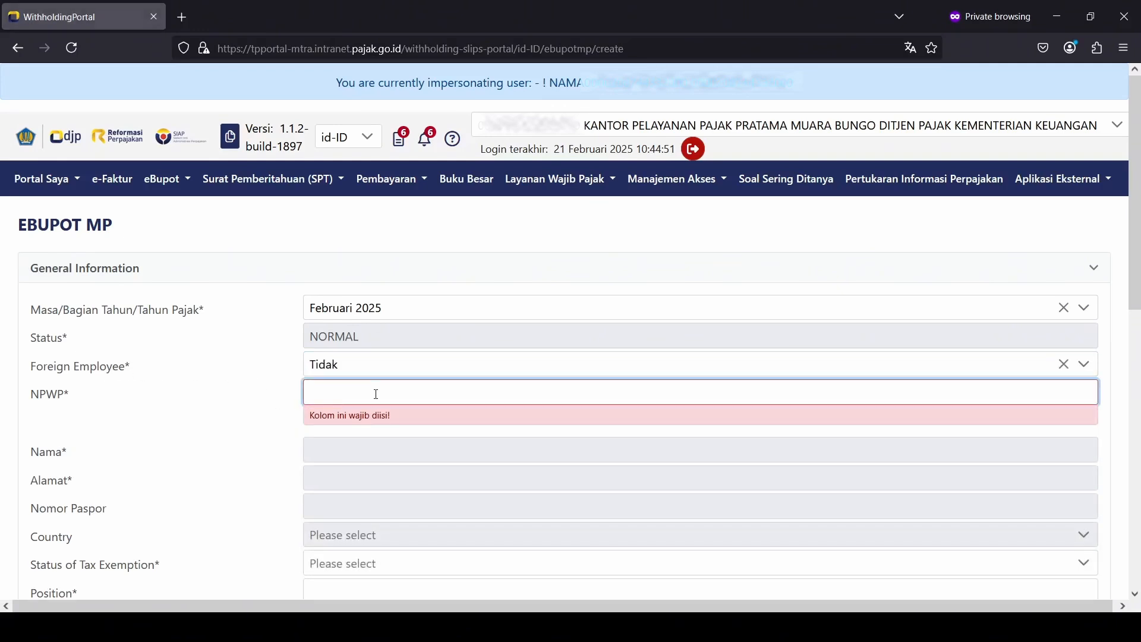
key(ctrl+v)
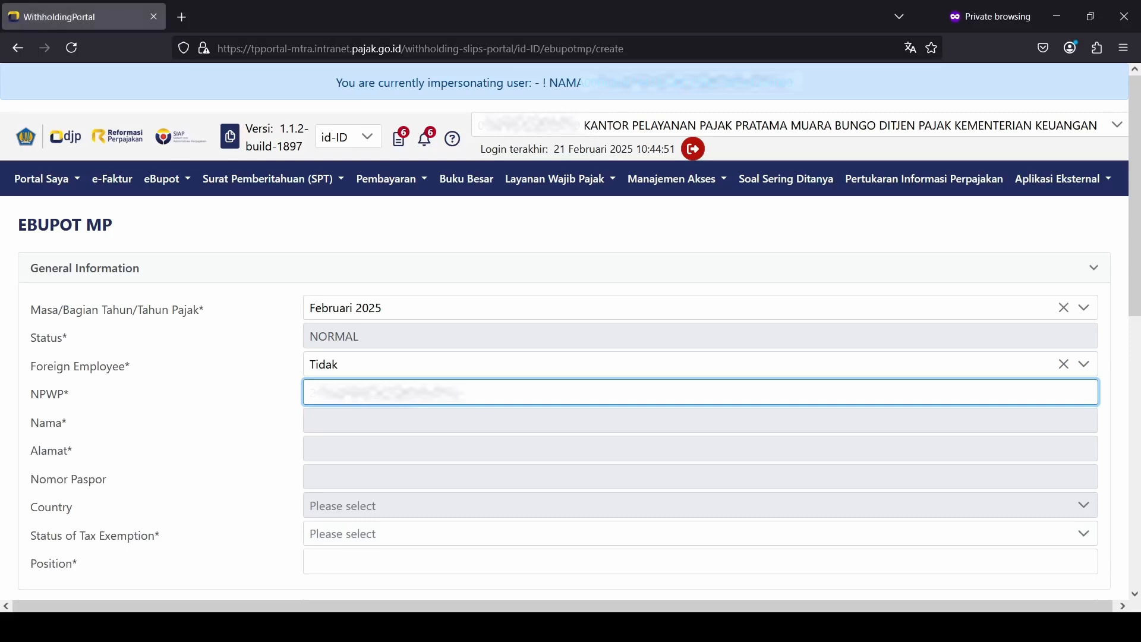
key(Tab)
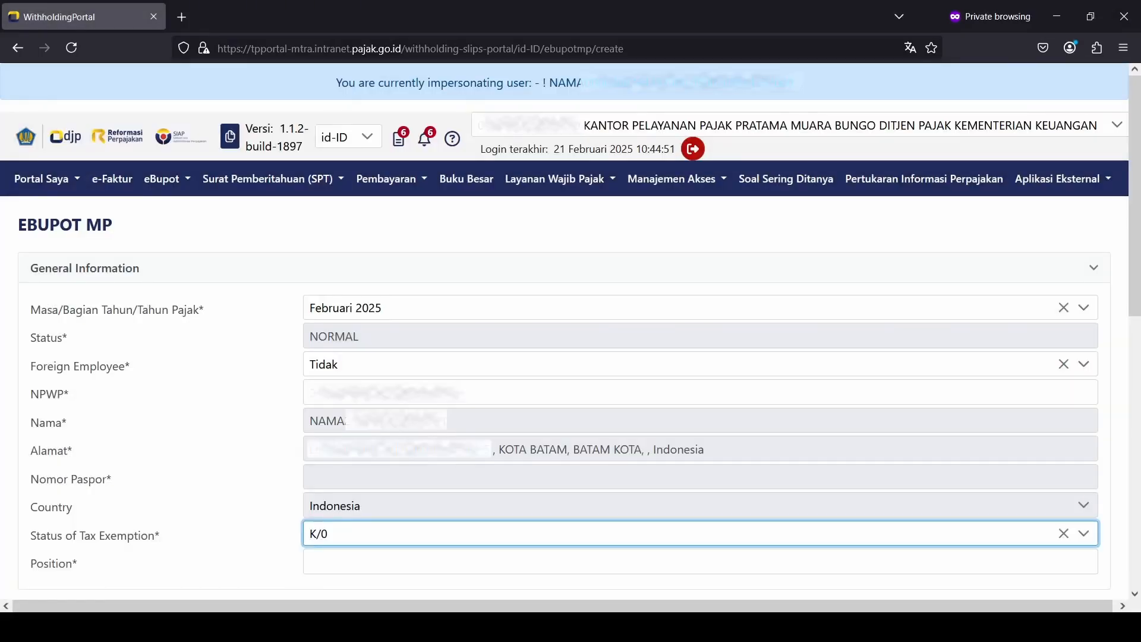
scroll(377, 394, down, 3)
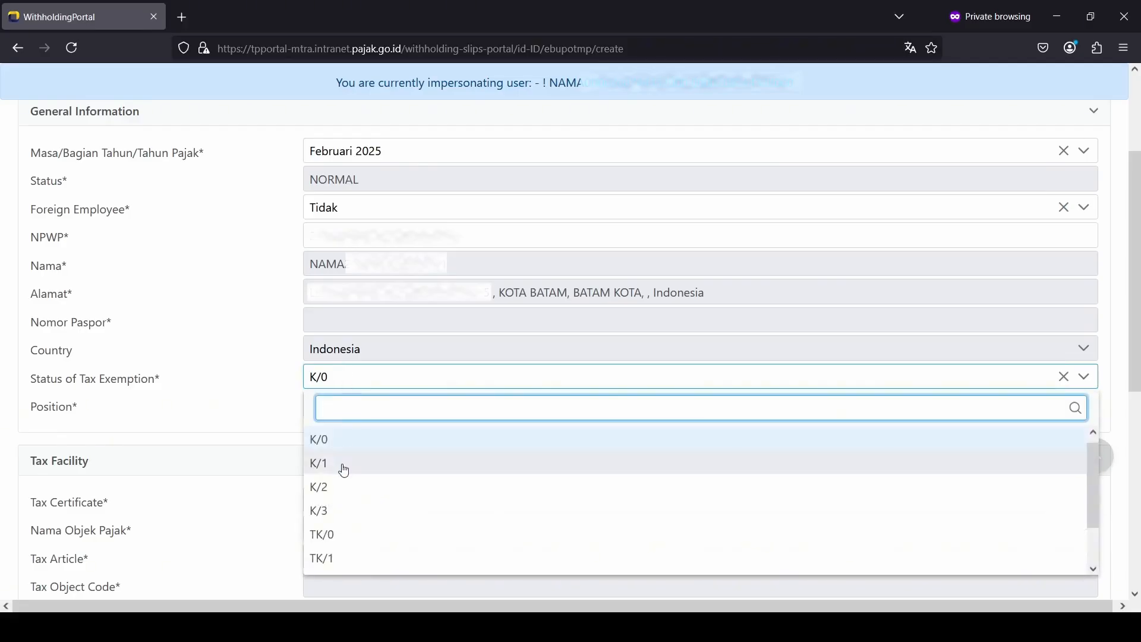
Step: Set the Status of Tax Exemption to K/1
click(342, 465)
Step: Enter position 'Kepala Seksi abc' and pick the Penghasilan yang Diterima atau Diperoleh Pegawai Tetap tax object
click(376, 405)
text(Kepa)
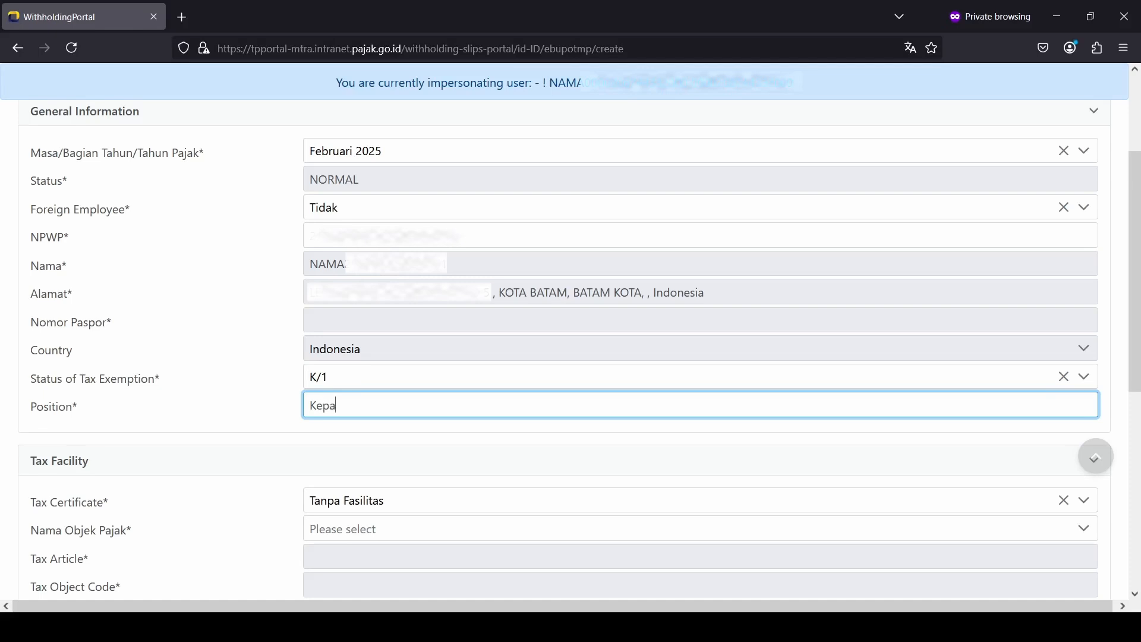
text(la Seksi abc)
scroll(383, 466, down, 1)
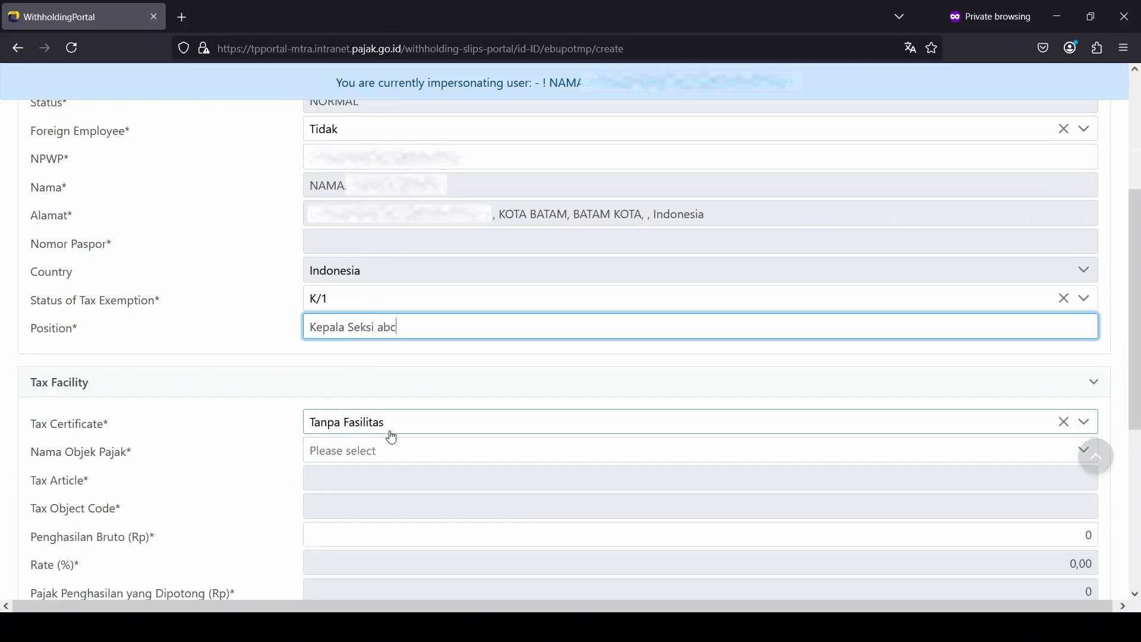
click(390, 451)
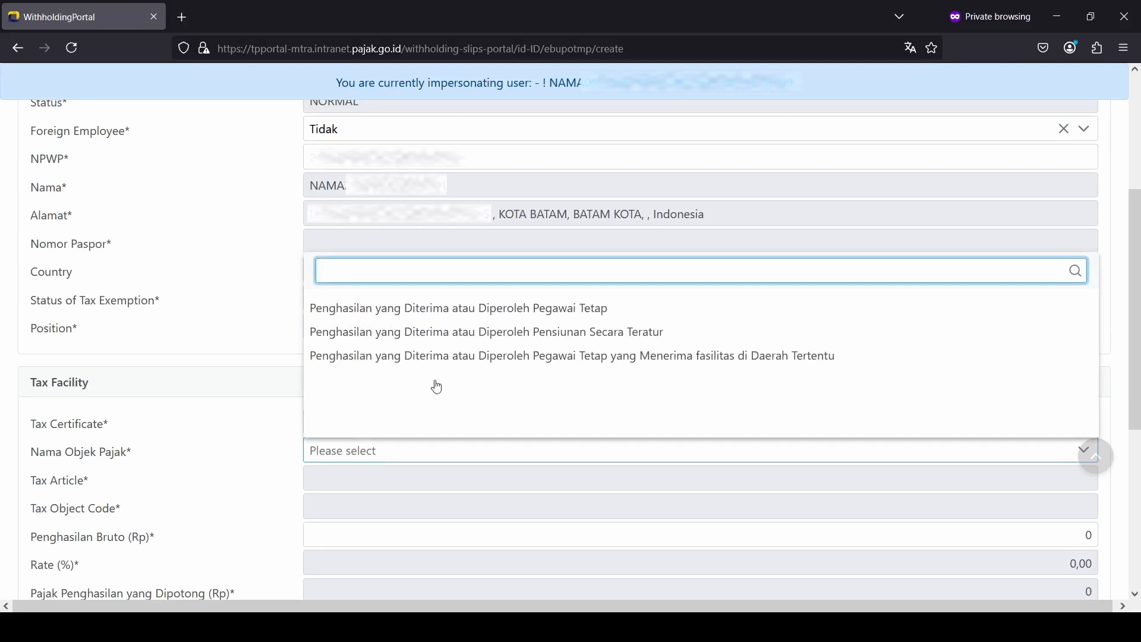
click(472, 313)
scroll(469, 311, down, 2)
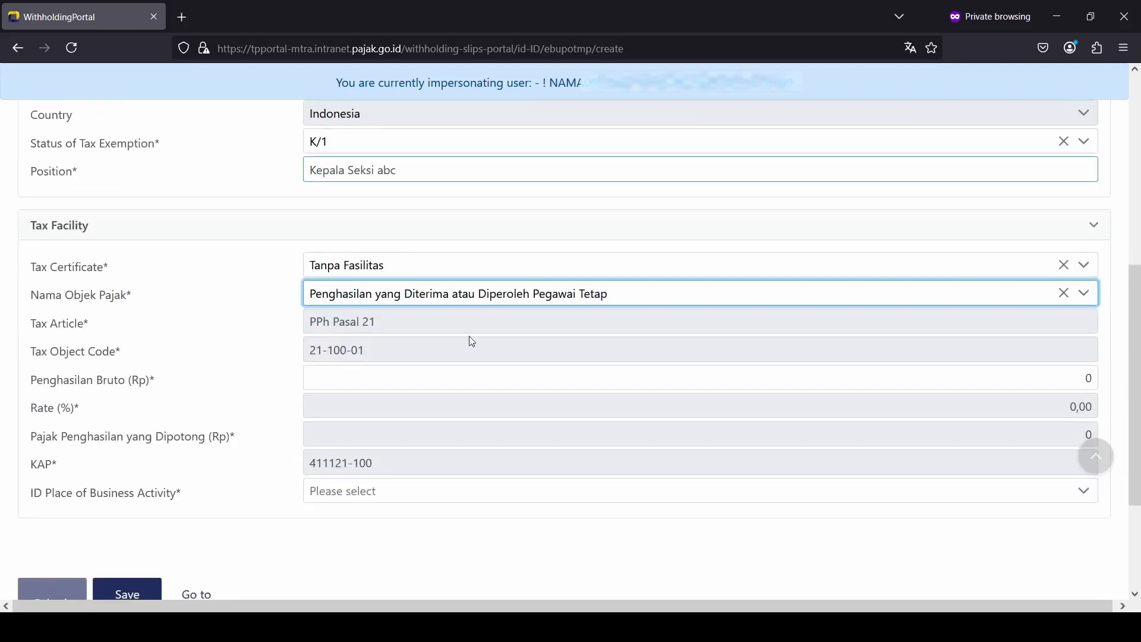
click(561, 383)
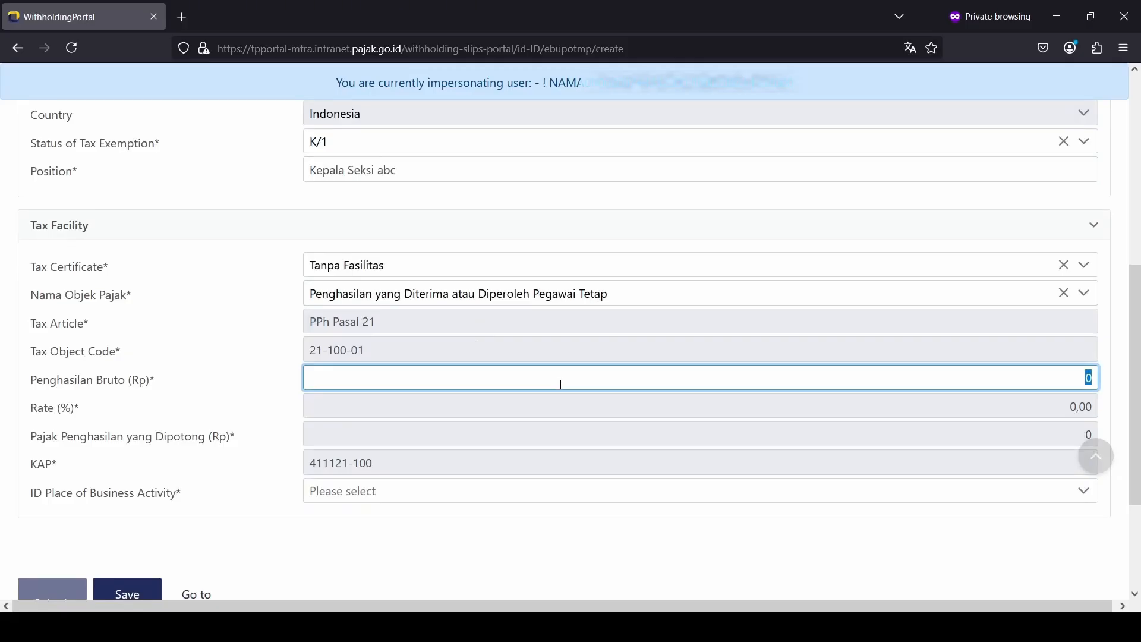
Step: Enter gross income 10.778.138, giving 215.563 tax at 2,00%, and select the only business activity place
text(10.778.138)
key(Tab)
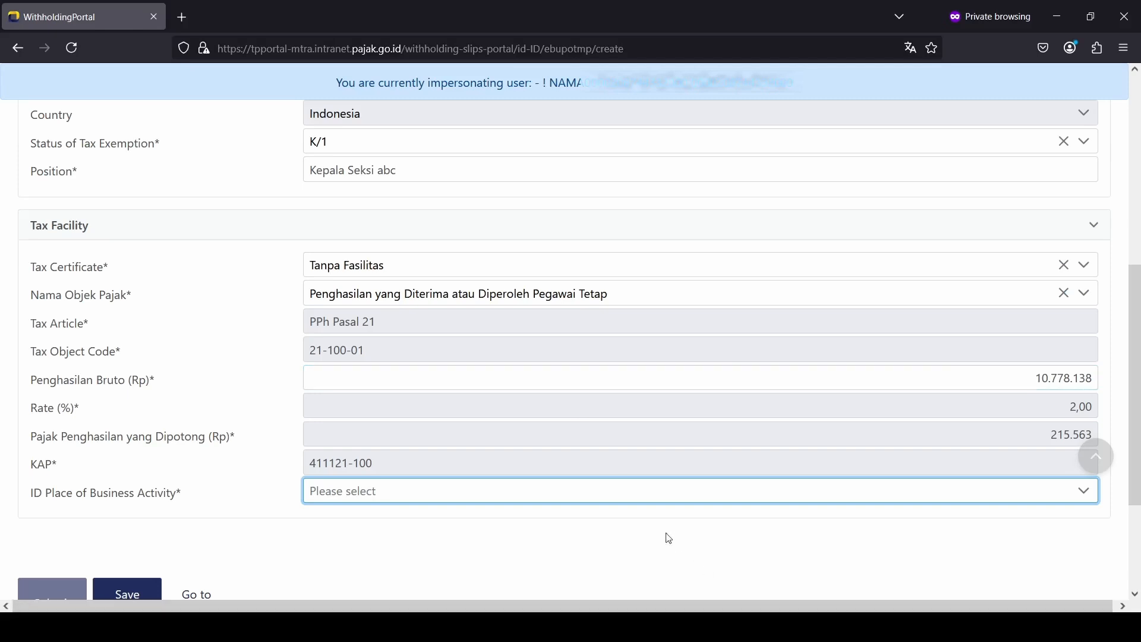
click(644, 503)
click(598, 352)
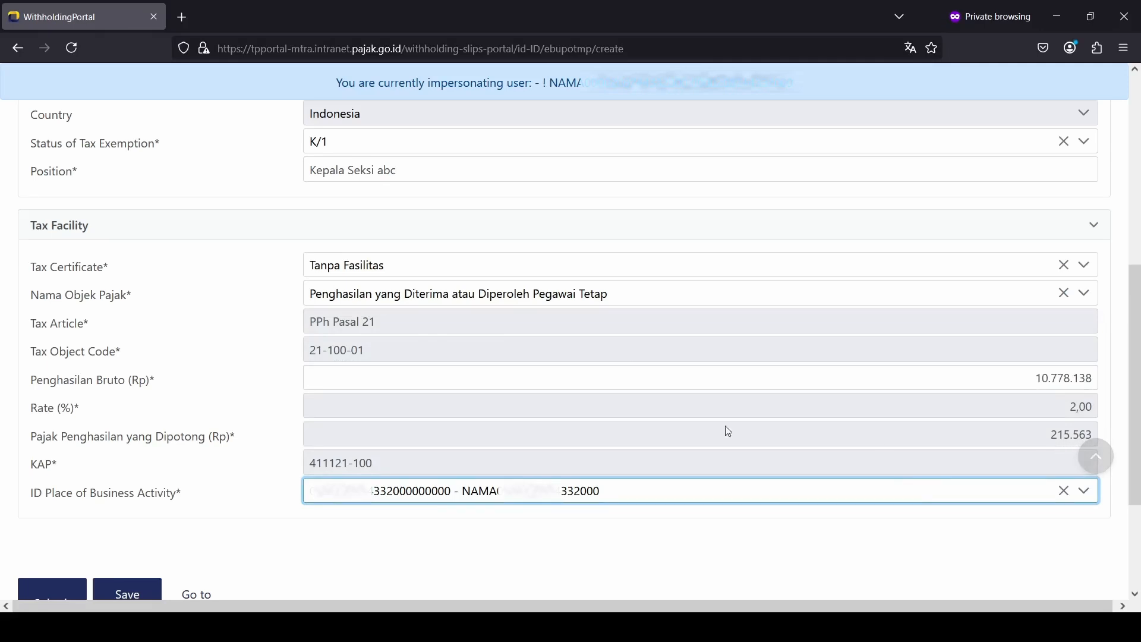
click(342, 152)
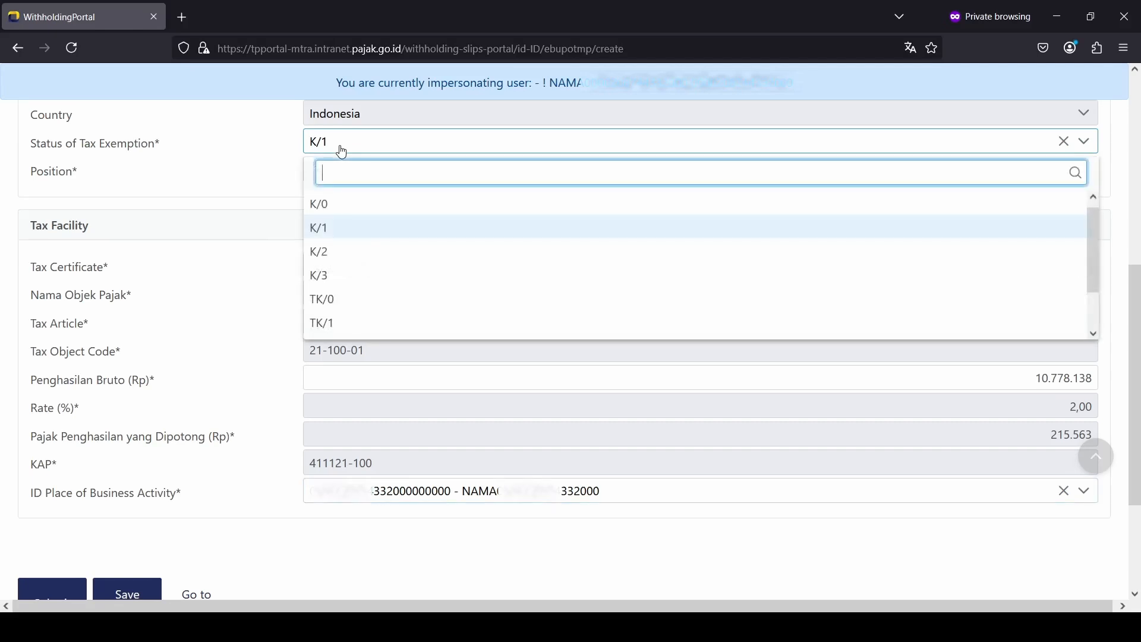
click(369, 276)
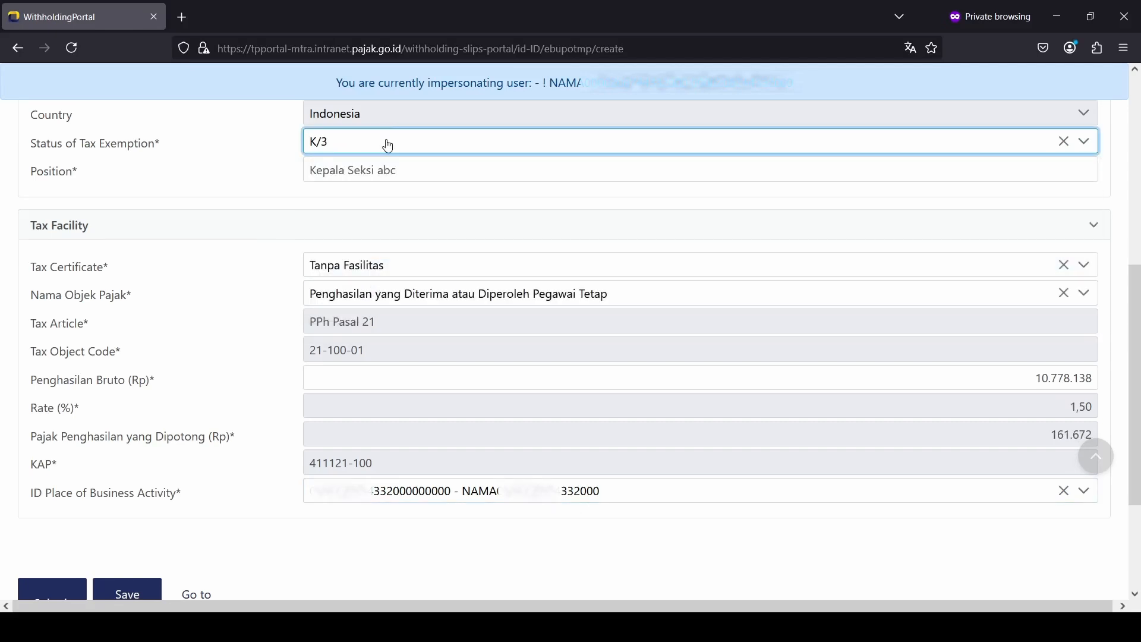
click(387, 143)
click(382, 249)
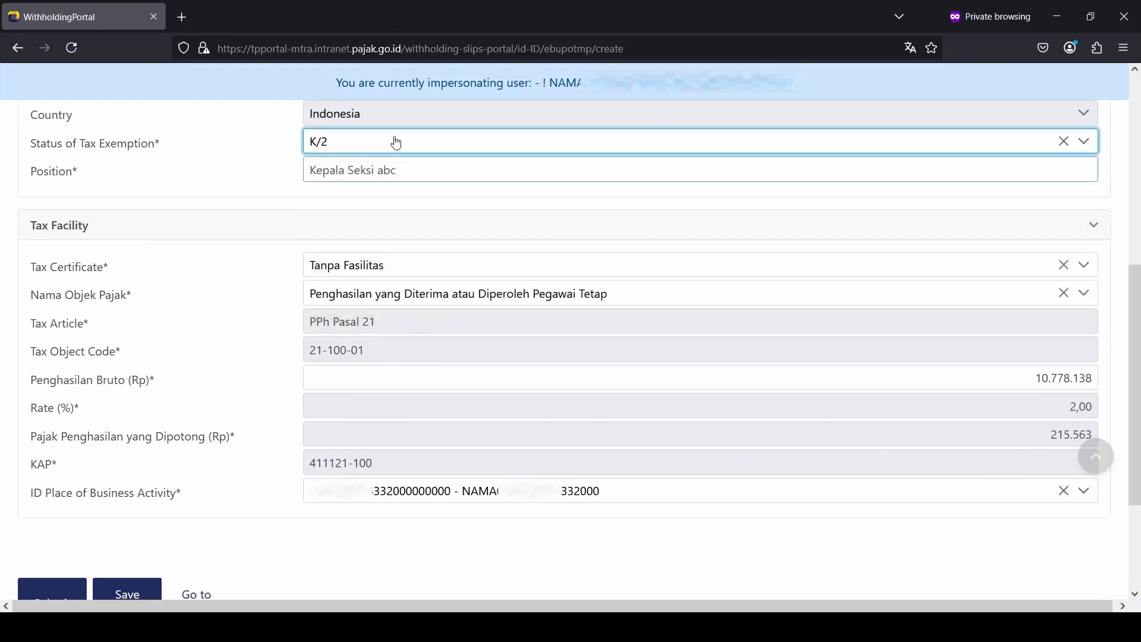
click(397, 143)
click(391, 228)
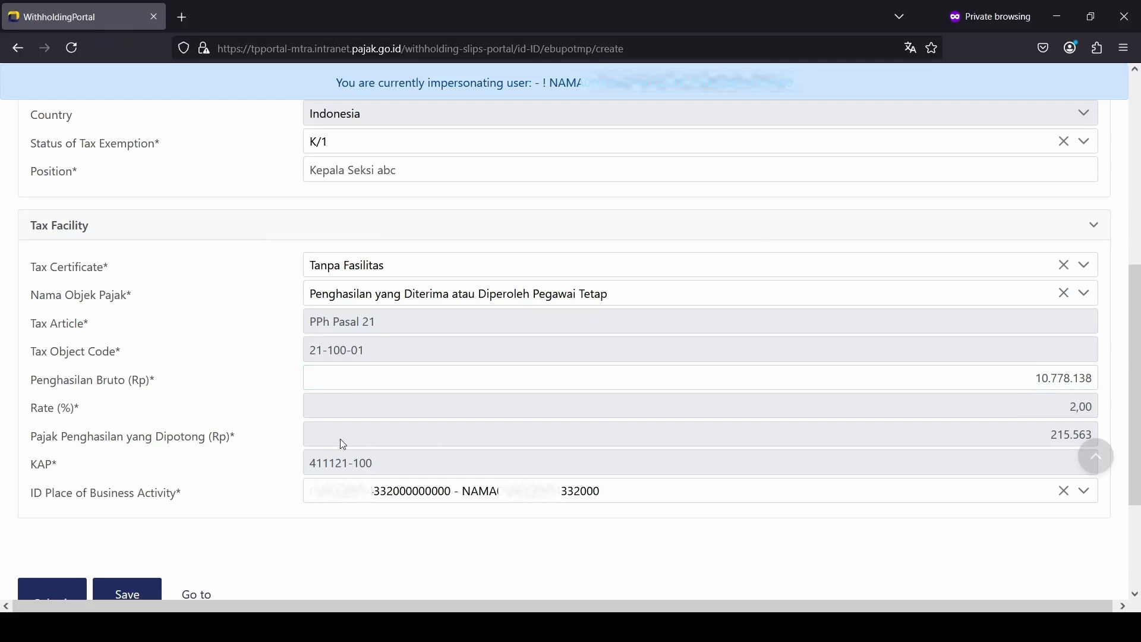
Step: Submit the completed Februari 2025 withholding slip from the bottom of the form
scroll(343, 444, down, 1)
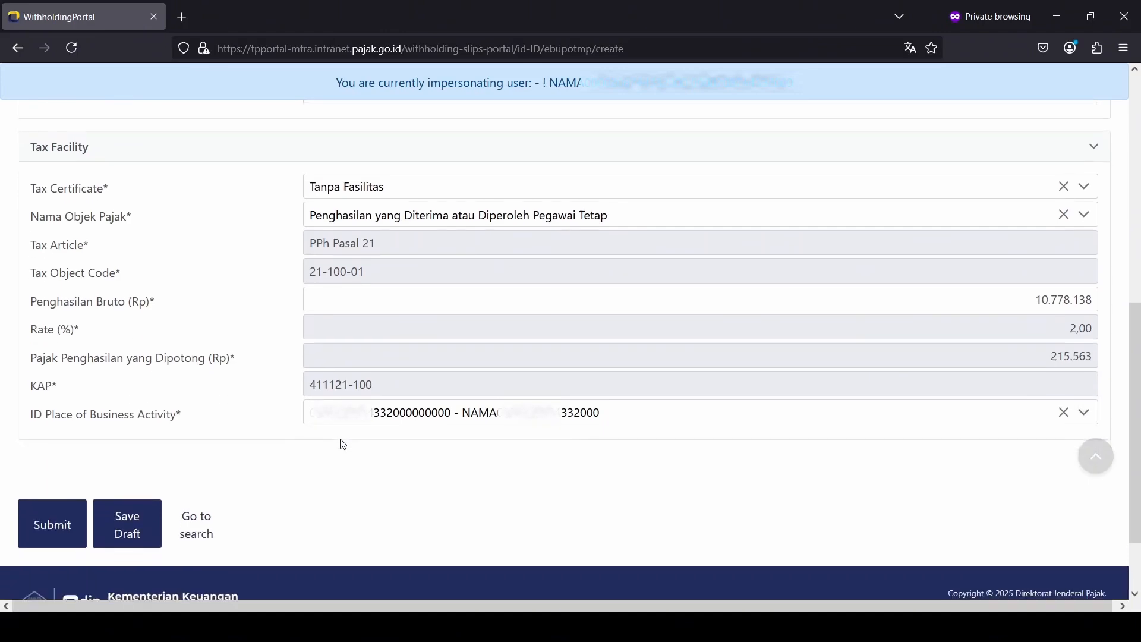
click(66, 529)
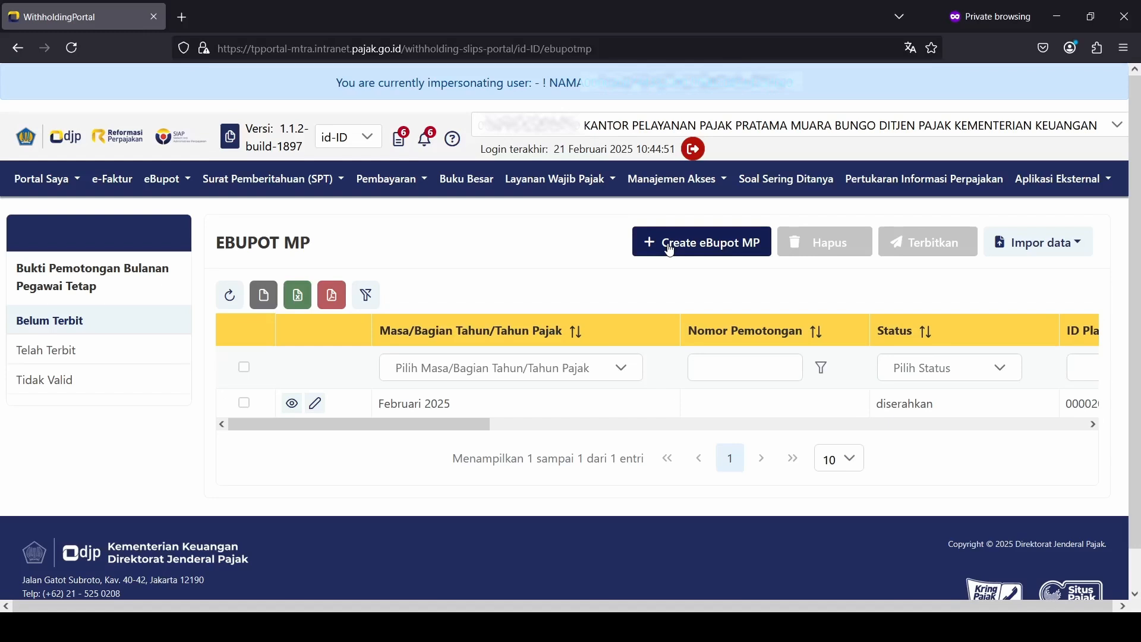
Step: Start a new slip for Februari 2025 with Foreign Employee Tidak and paste the employee's NPWP
click(670, 250)
click(429, 315)
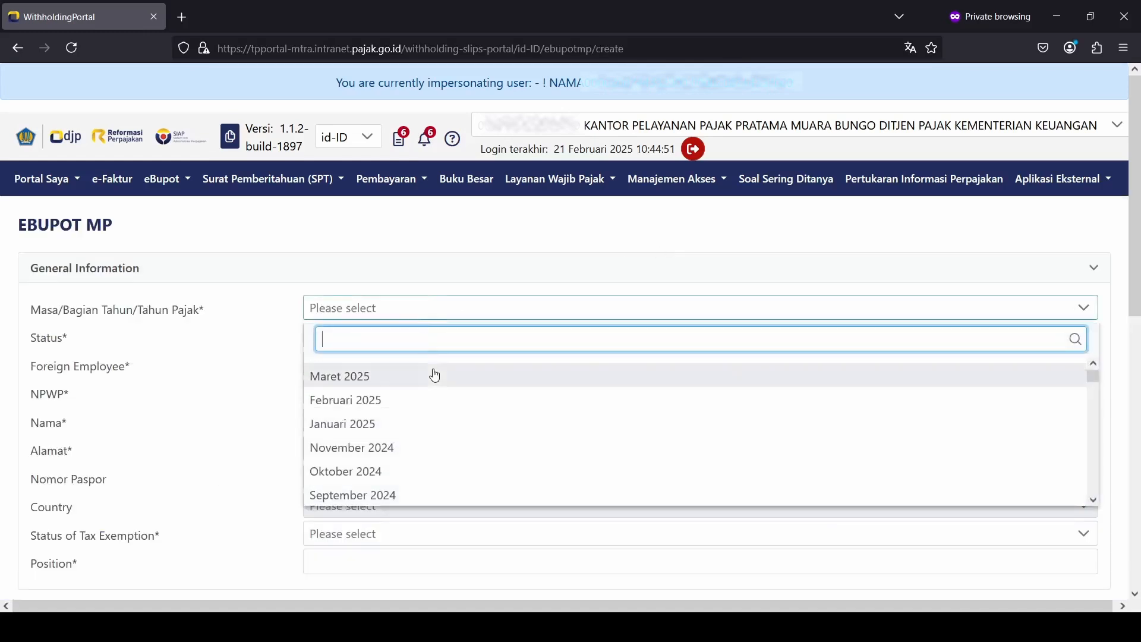
click(440, 400)
click(459, 365)
click(402, 429)
click(420, 395)
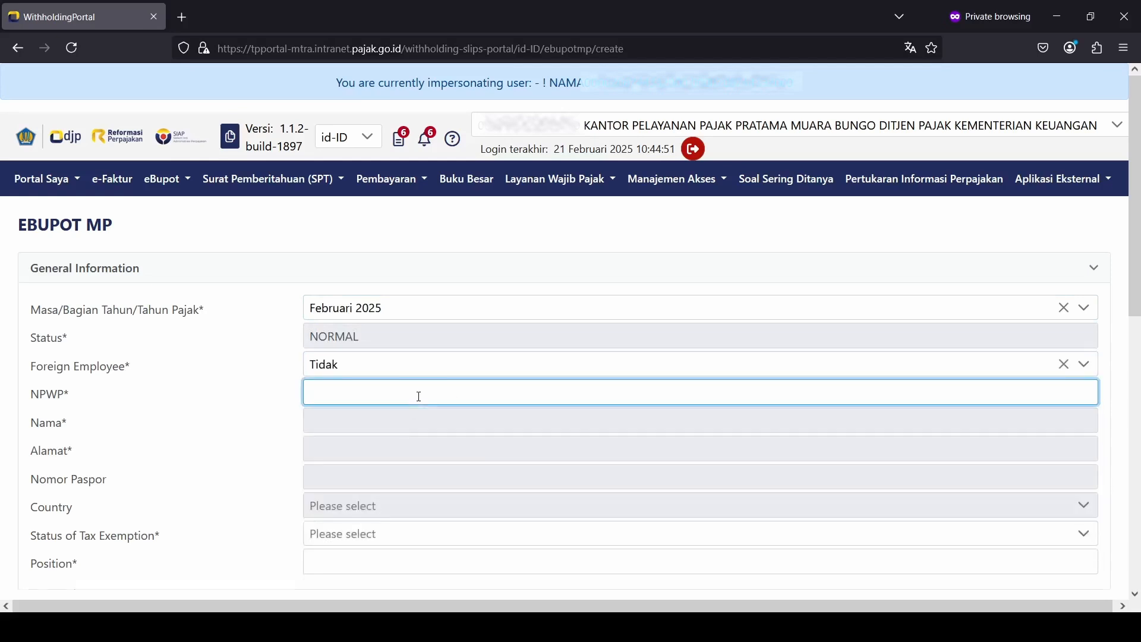
key(alt+Tab)
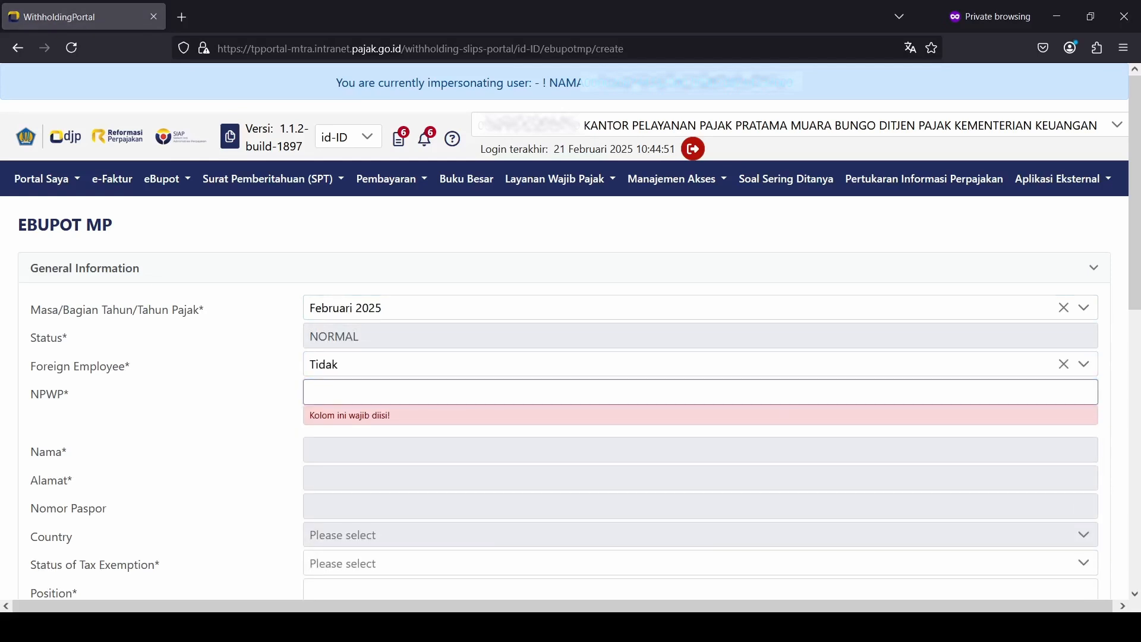
key(alt+Tab)
key(ctrl+v)
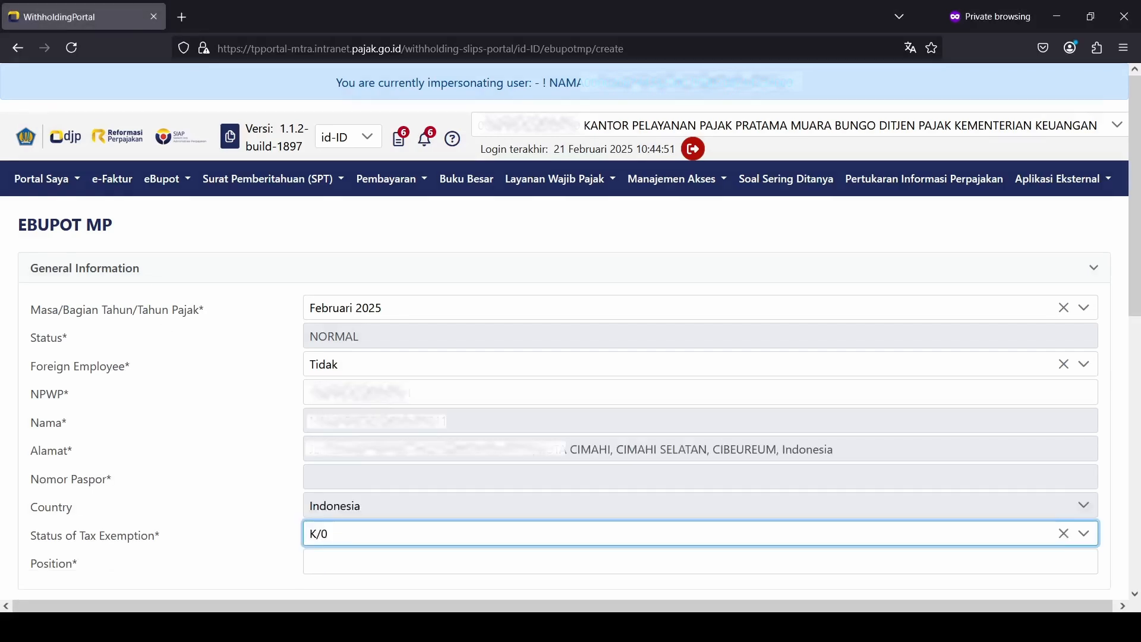
scroll(277, 428, down, 3)
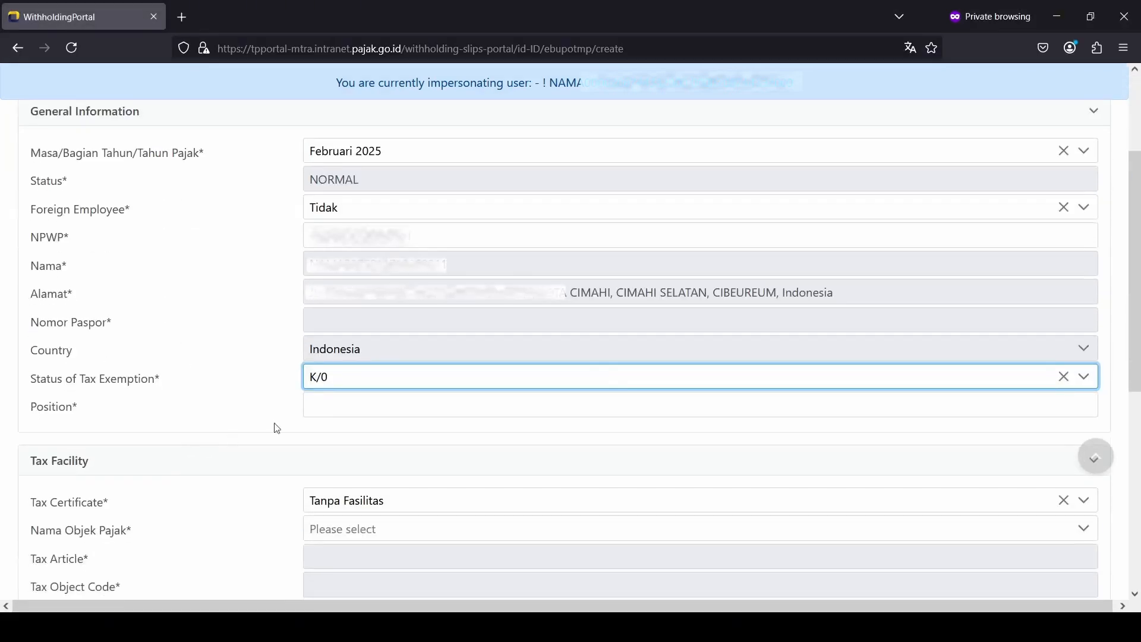
Step: Set exemption status TK/0, position 'Staff' and the Pegawai Tetap income tax object
click(355, 374)
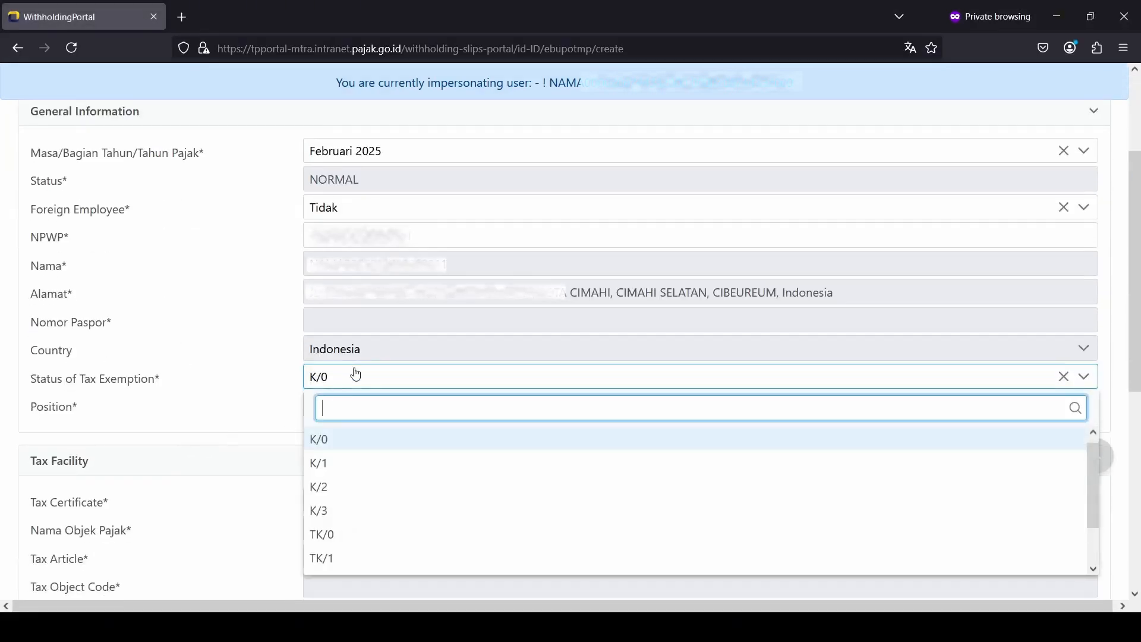
click(369, 535)
click(377, 396)
text(Staff)
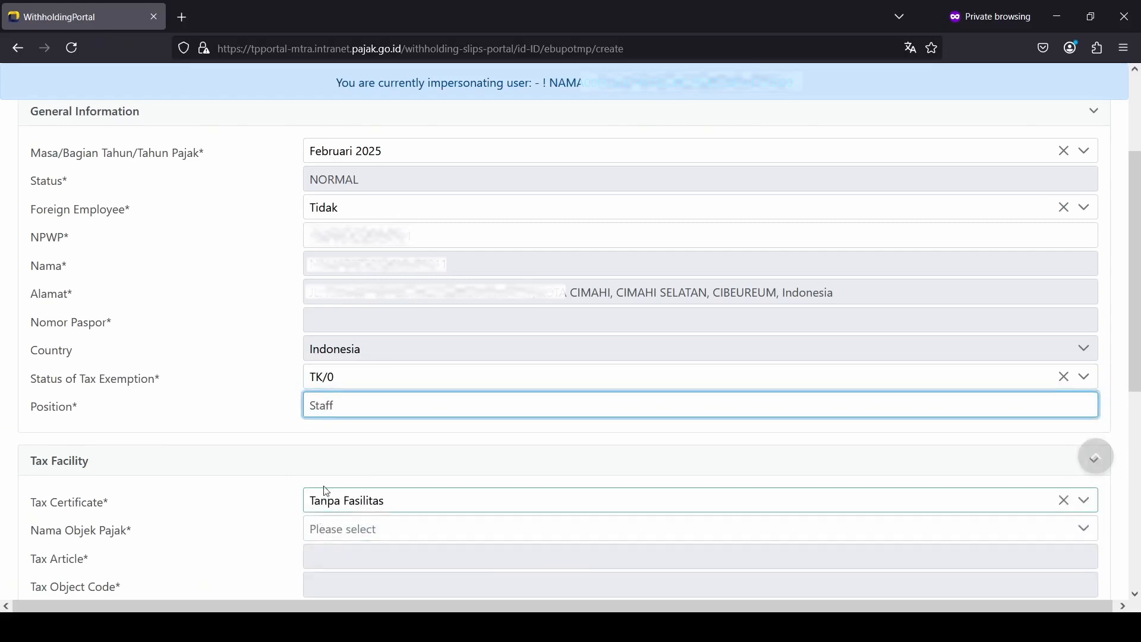
scroll(324, 491, down, 2)
click(357, 453)
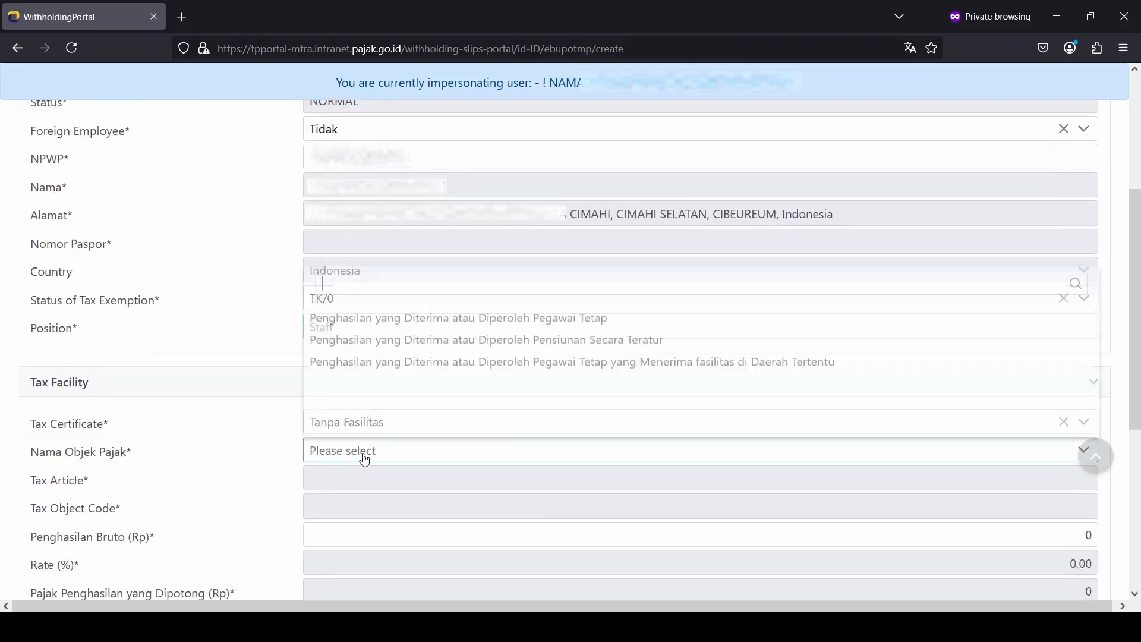
click(498, 309)
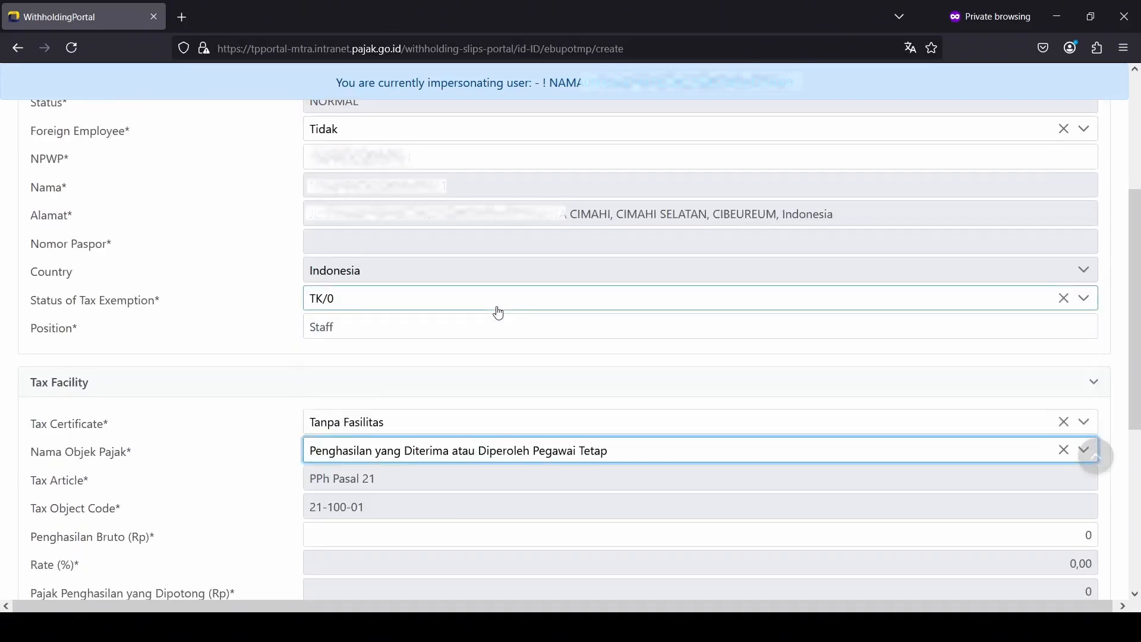
scroll(576, 412, down, 2)
Step: Enter gross income 4.000000, select the only business activity place, and submit the slip
click(869, 459)
text(4000000)
key(Tab)
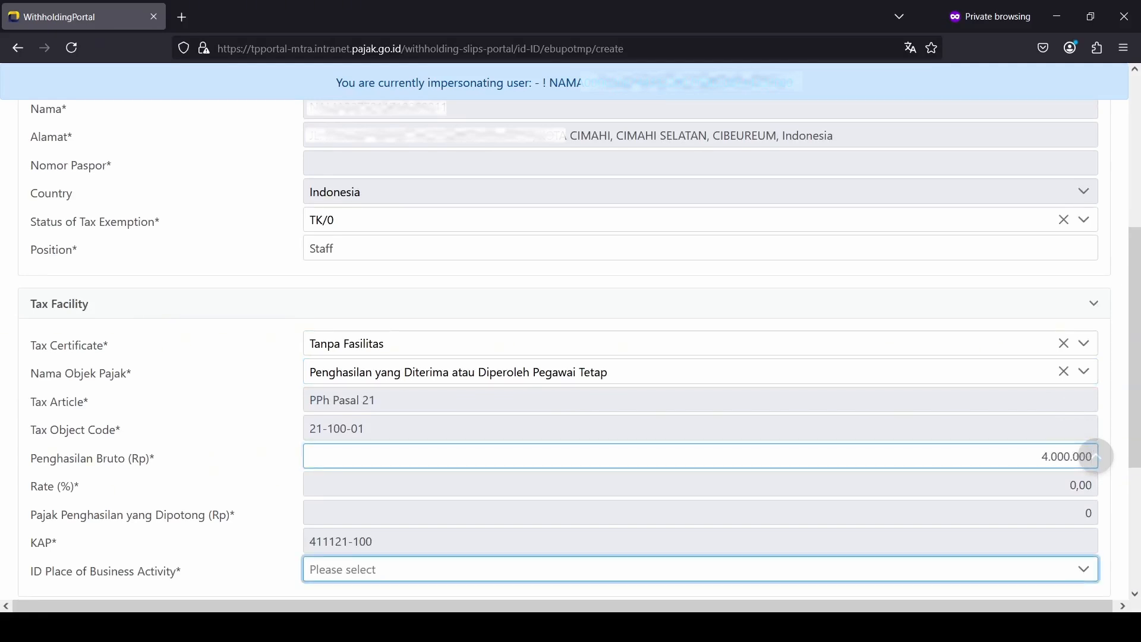
click(1077, 495)
scroll(1014, 486, down, 2)
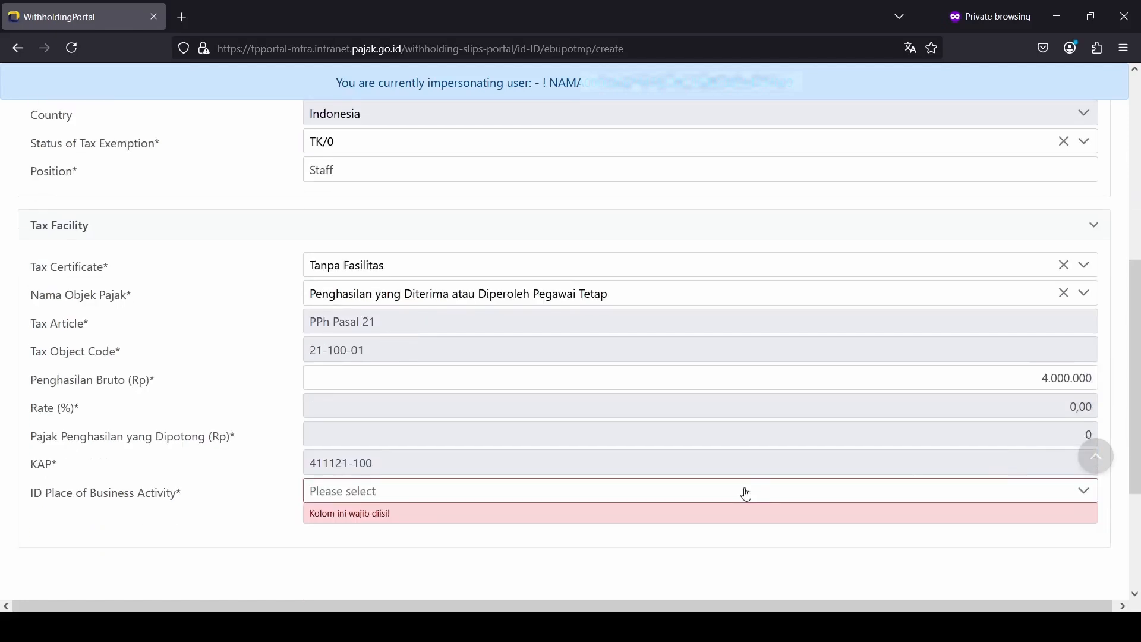
click(672, 494)
click(593, 354)
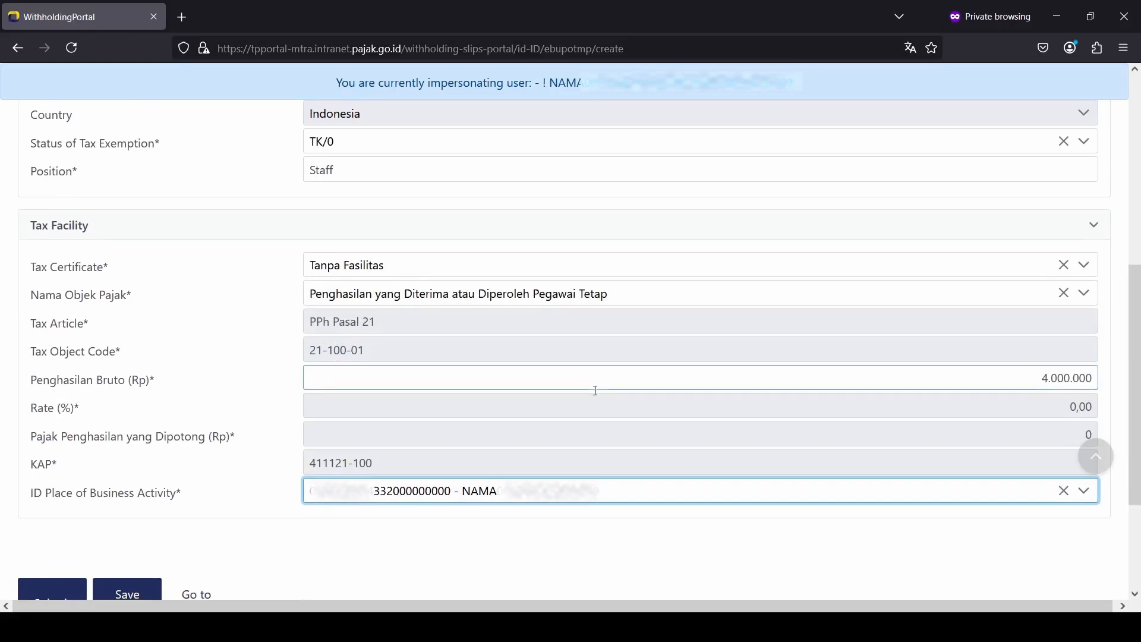
scroll(190, 446, down, 3)
click(66, 442)
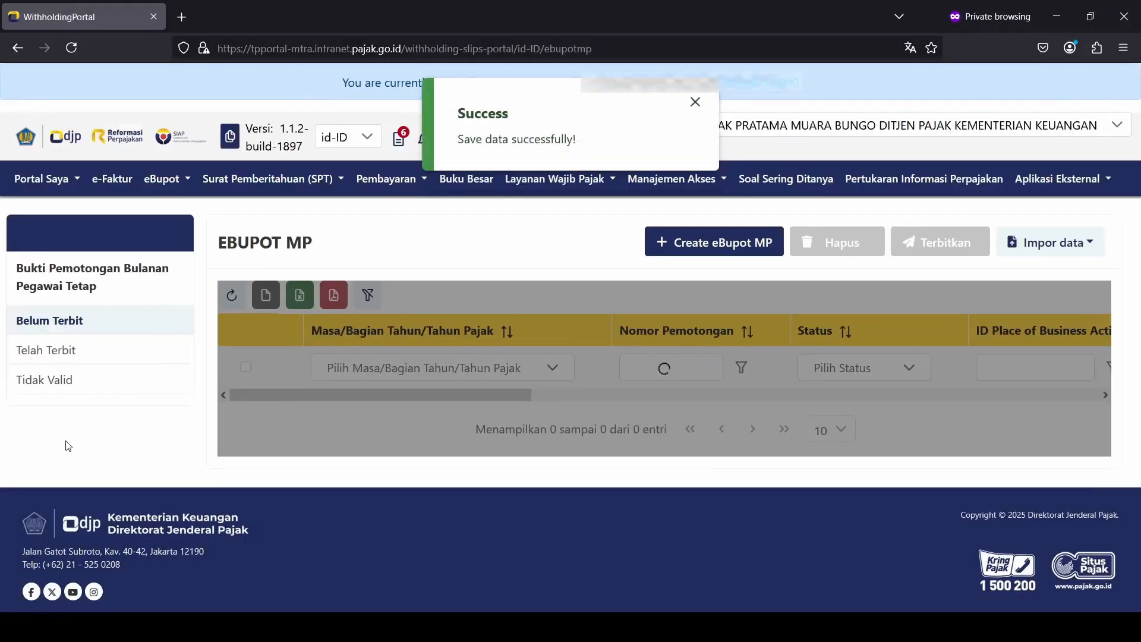
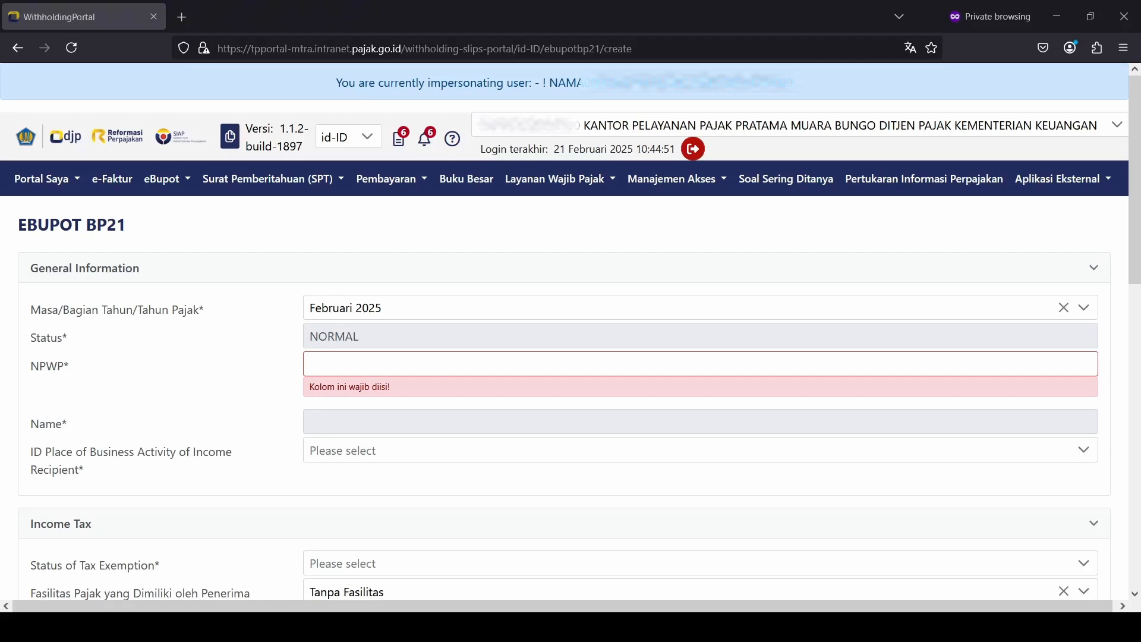
Step: Paste the recipient's NPWP, pick their business place and set exemption status K/1
key(alt+Tab)
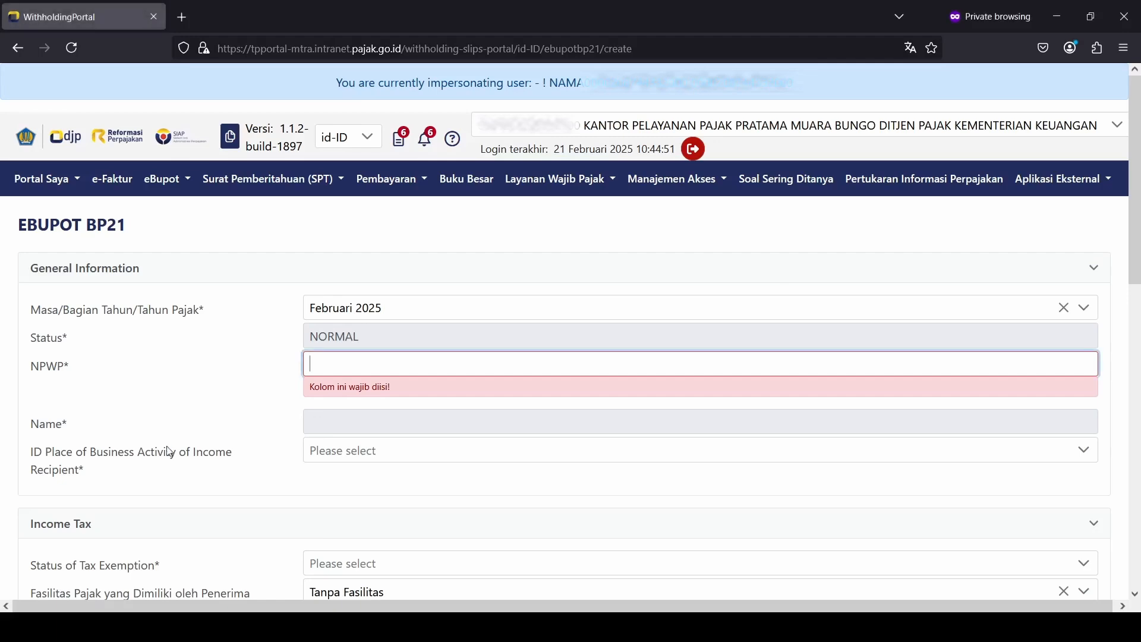
key(ctrl+v)
key(Tab)
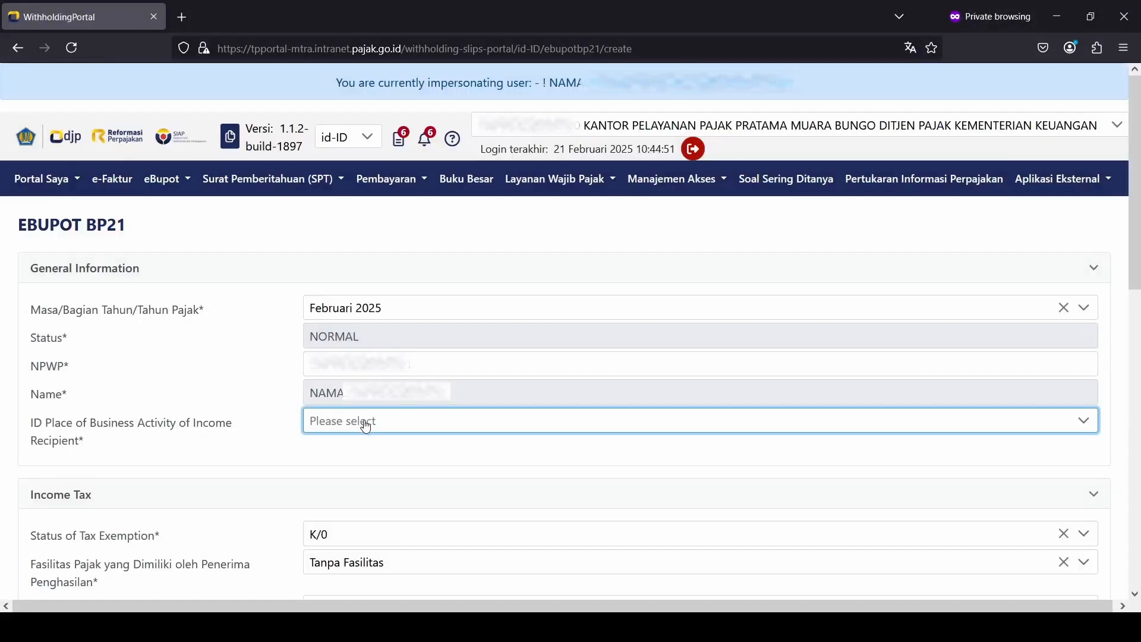
click(363, 421)
click(419, 288)
scroll(416, 327, down, 4)
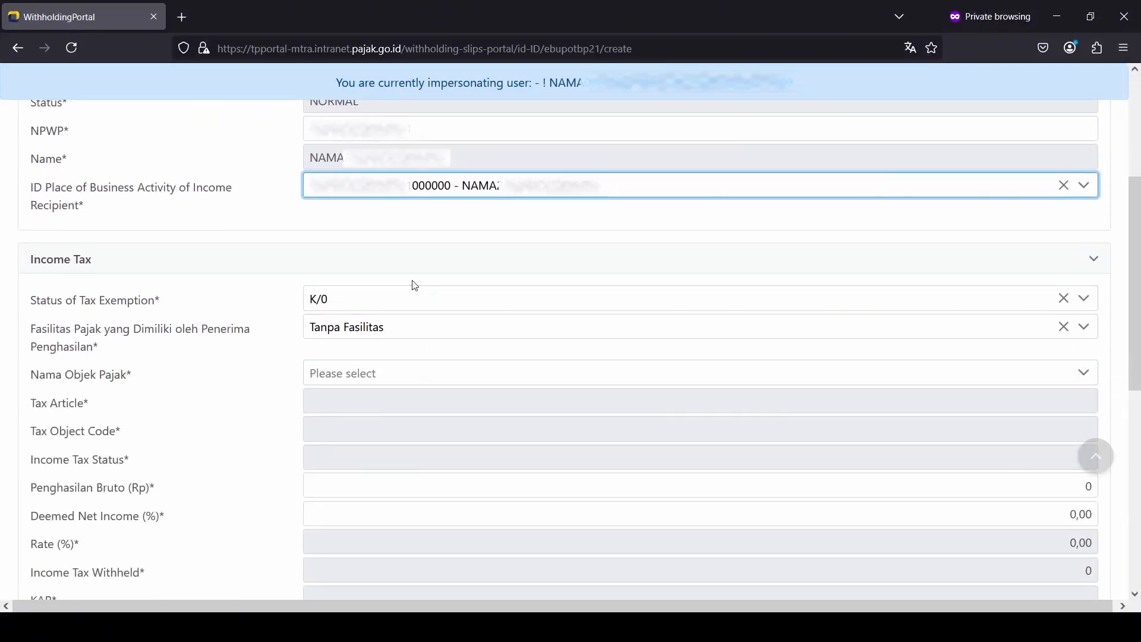
click(413, 299)
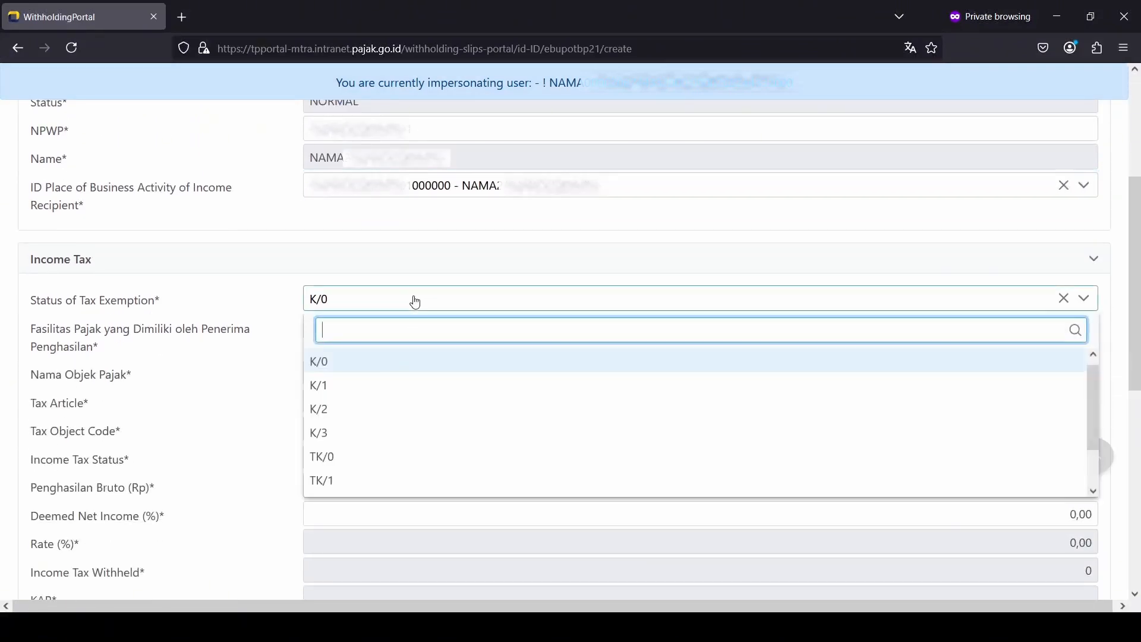
click(400, 386)
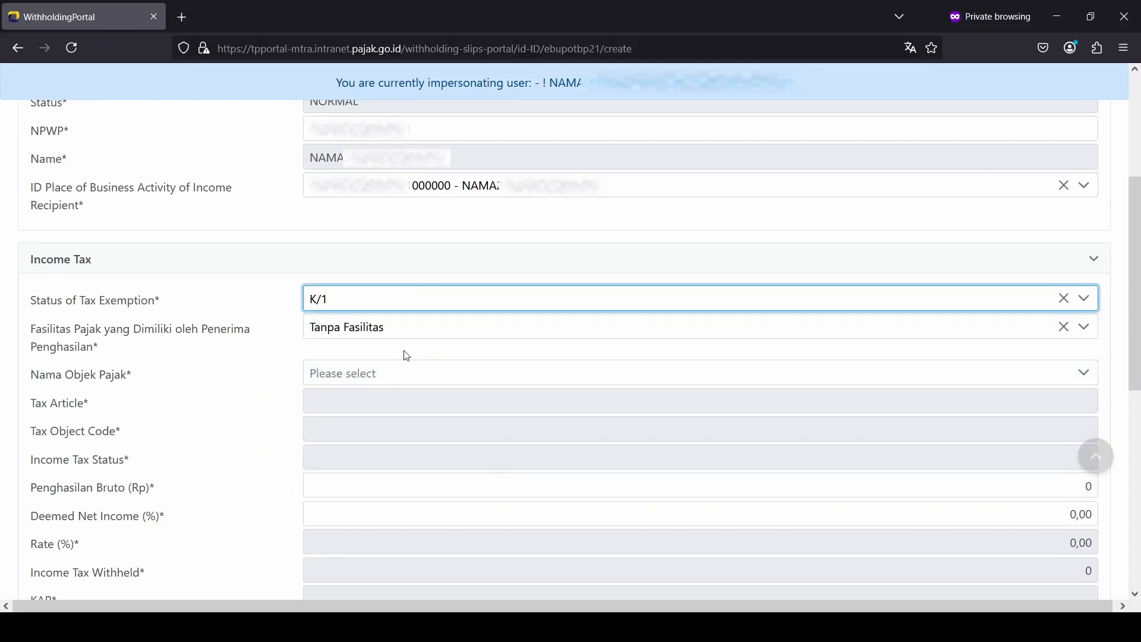
Step: Choose the Golongan III honorarium tax object with gross income 3.000.000
click(402, 376)
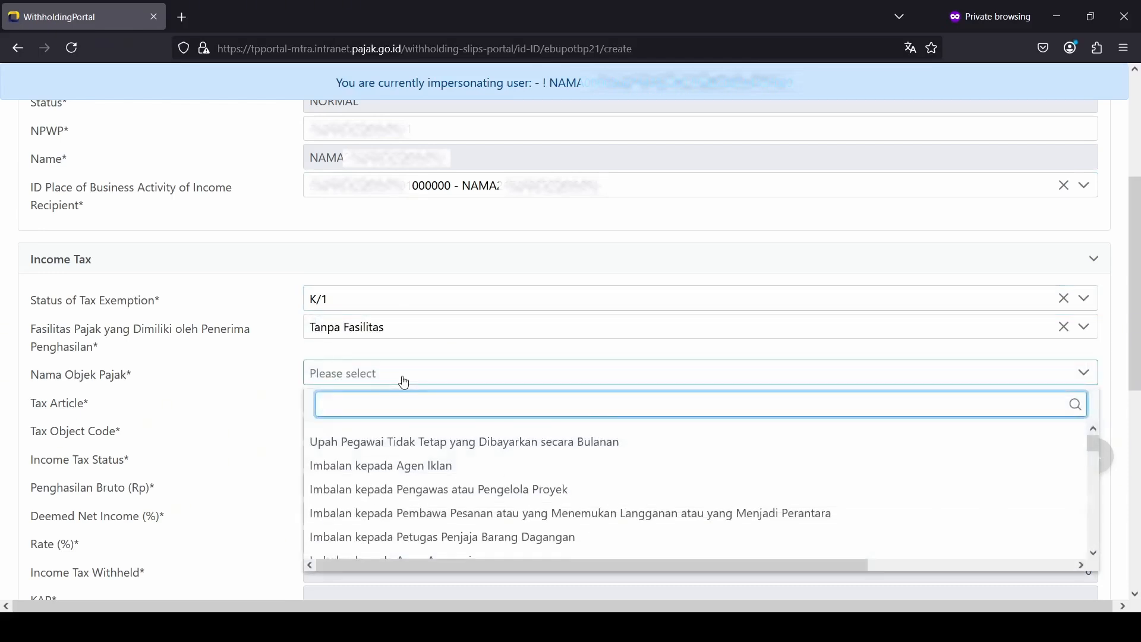
text(golongan)
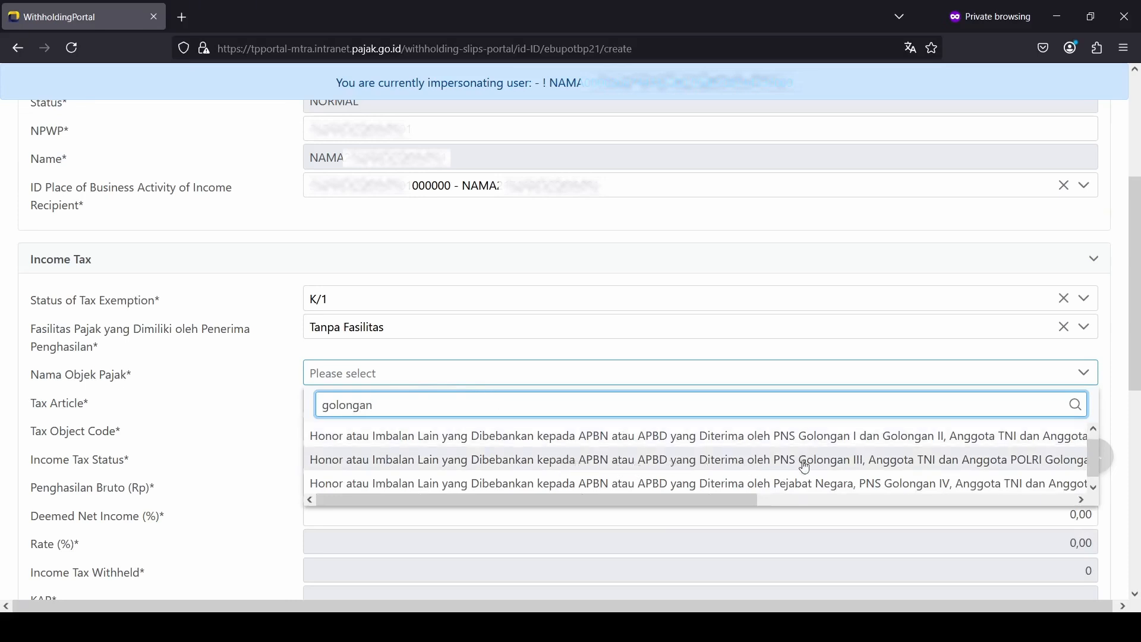
click(855, 471)
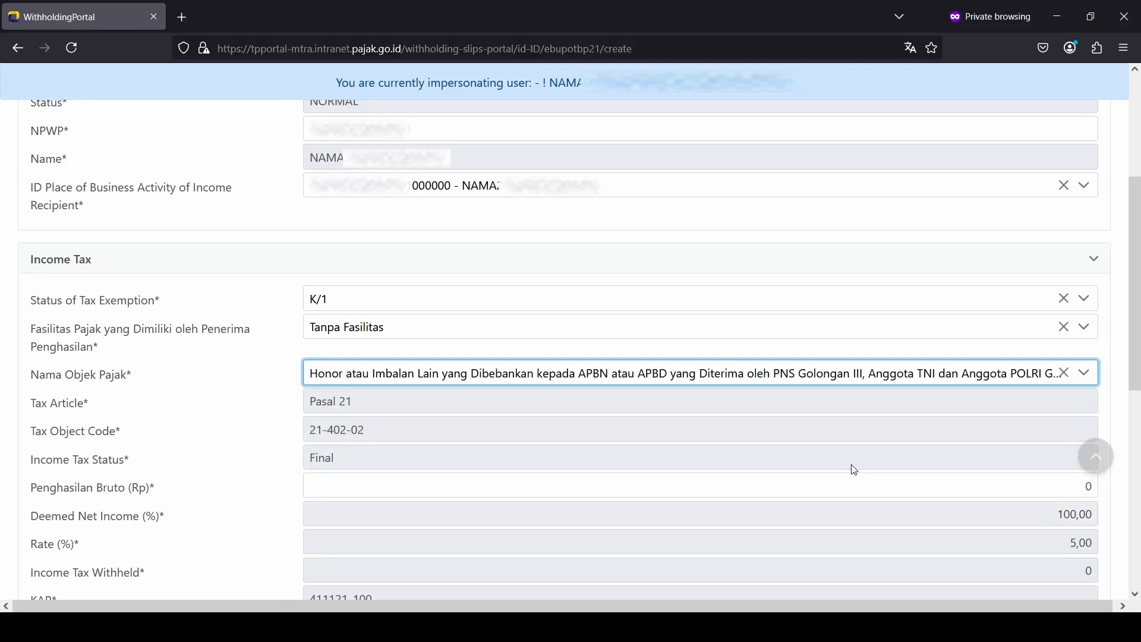
click(884, 486)
click(884, 486)
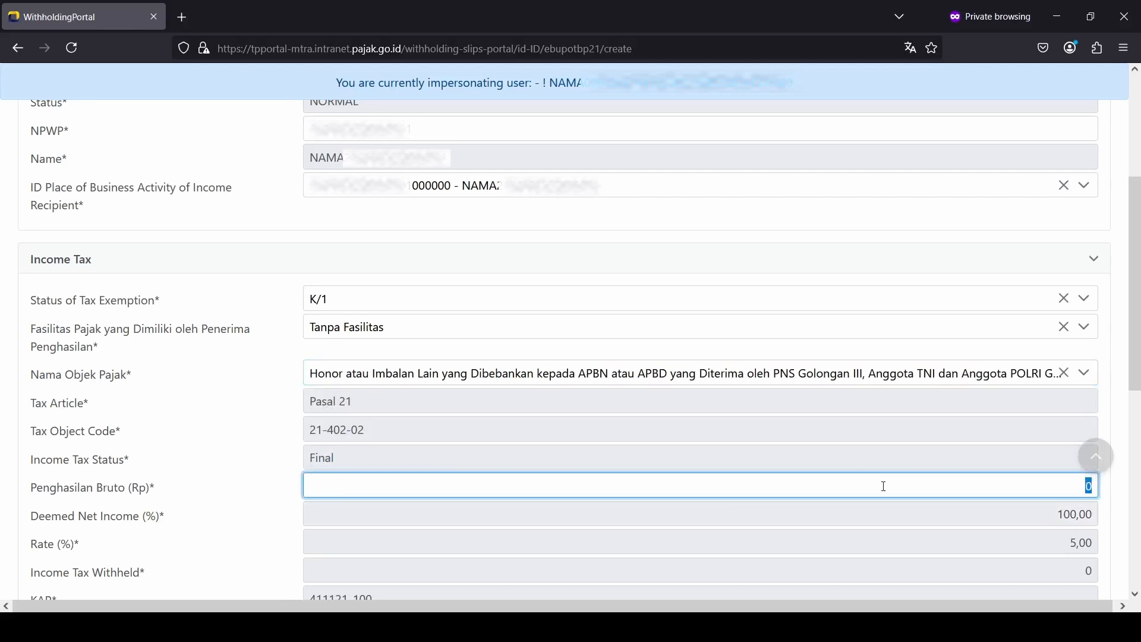
text(3.000.000)
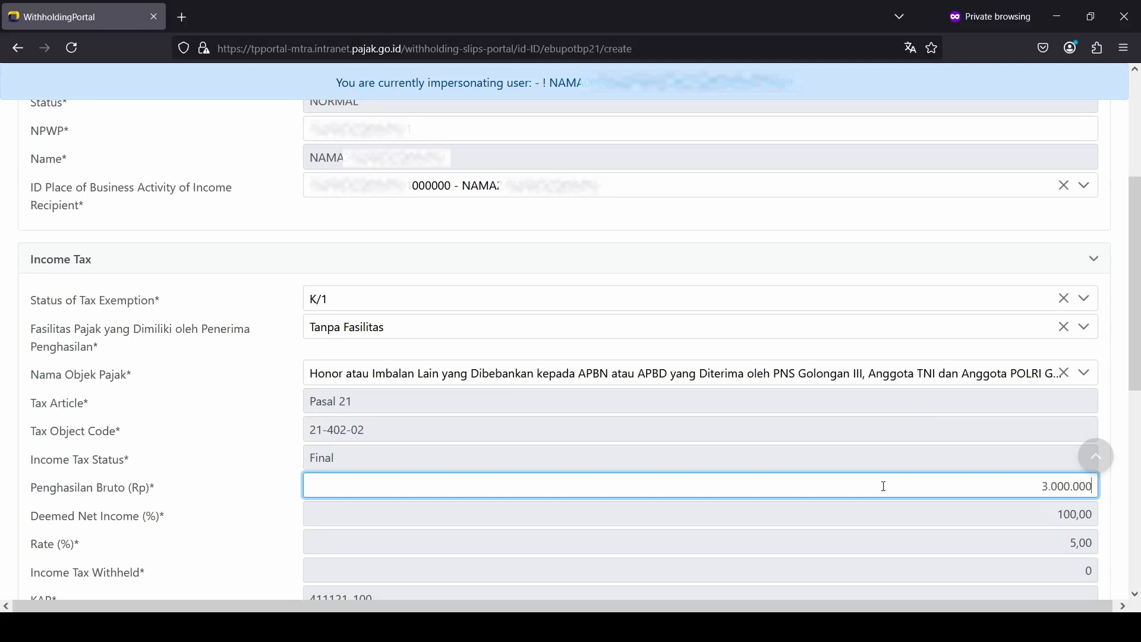
text(000)
scroll(884, 487, down, 5)
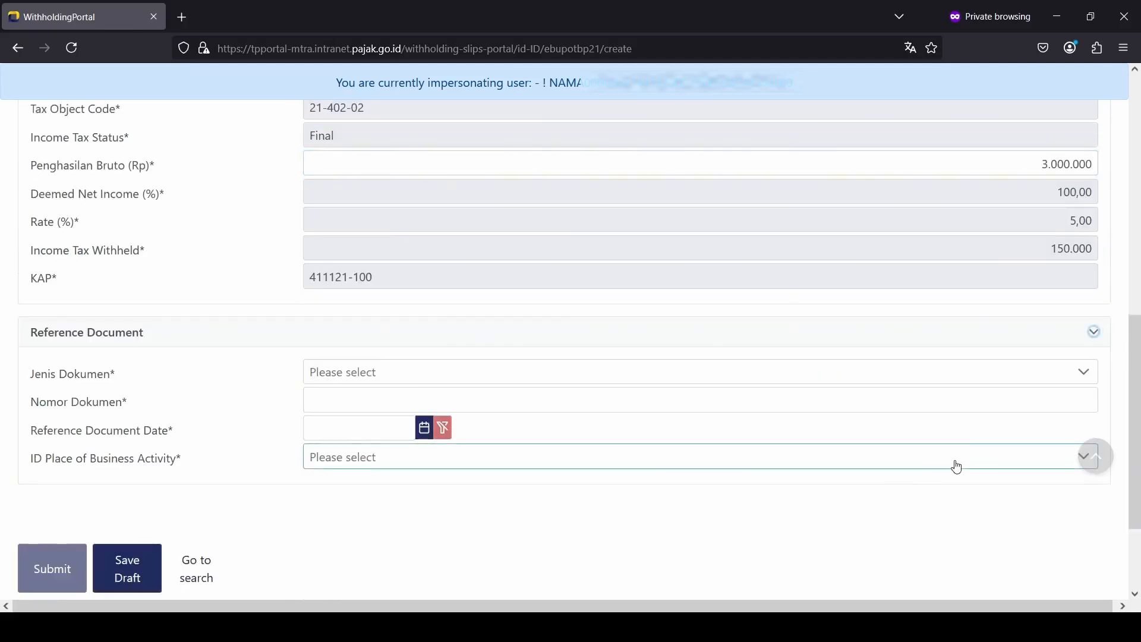
scroll(955, 465, up, 3)
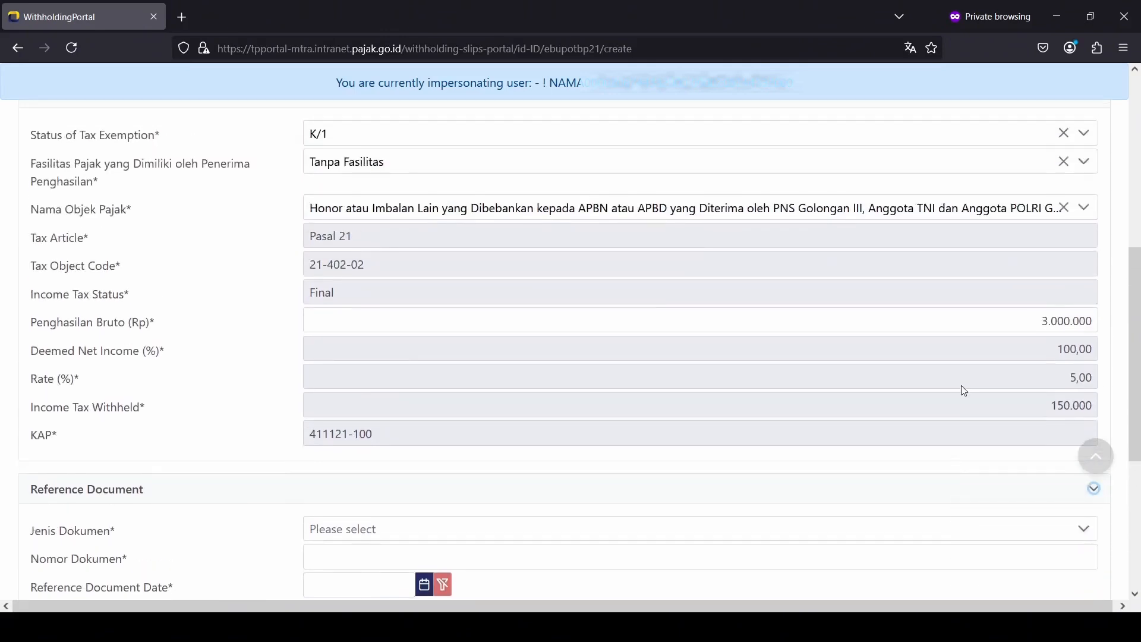
scroll(958, 391, down, 2)
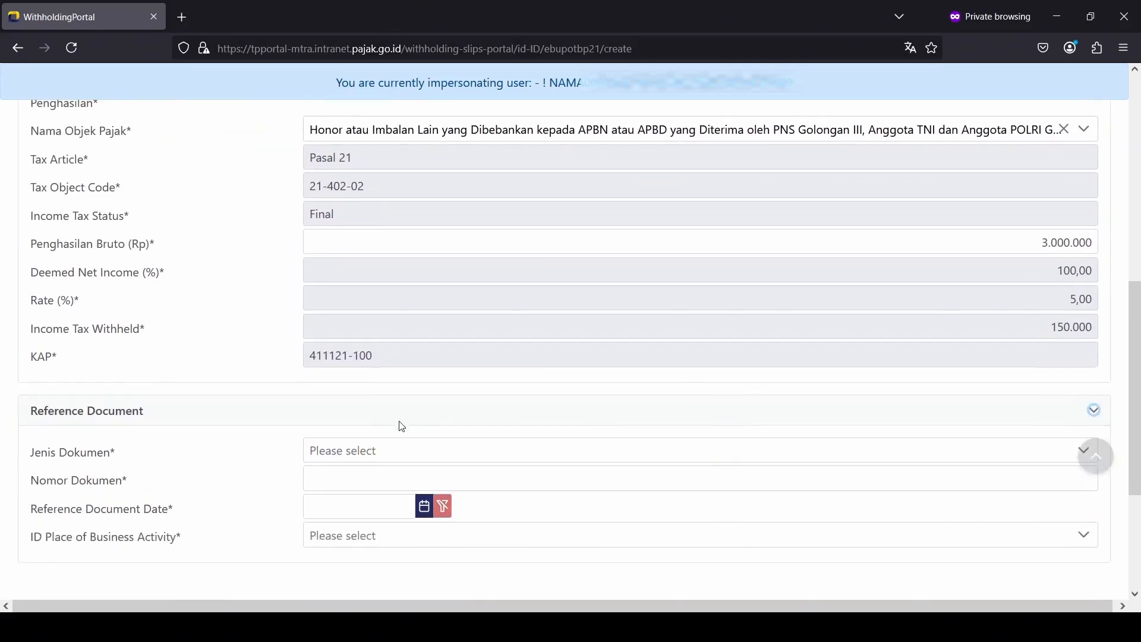
Step: Add reference Bukti Pembayaran 'Pembayaran Honor 001' dated 03-02-2025, choose the business place, and submit
click(404, 453)
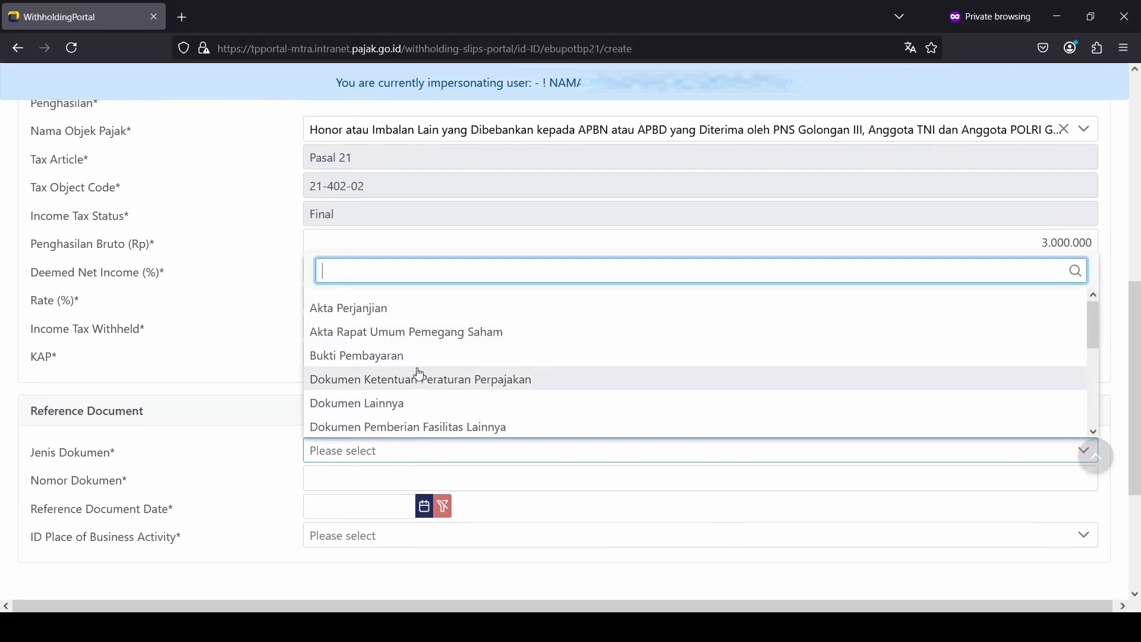
click(422, 356)
click(422, 474)
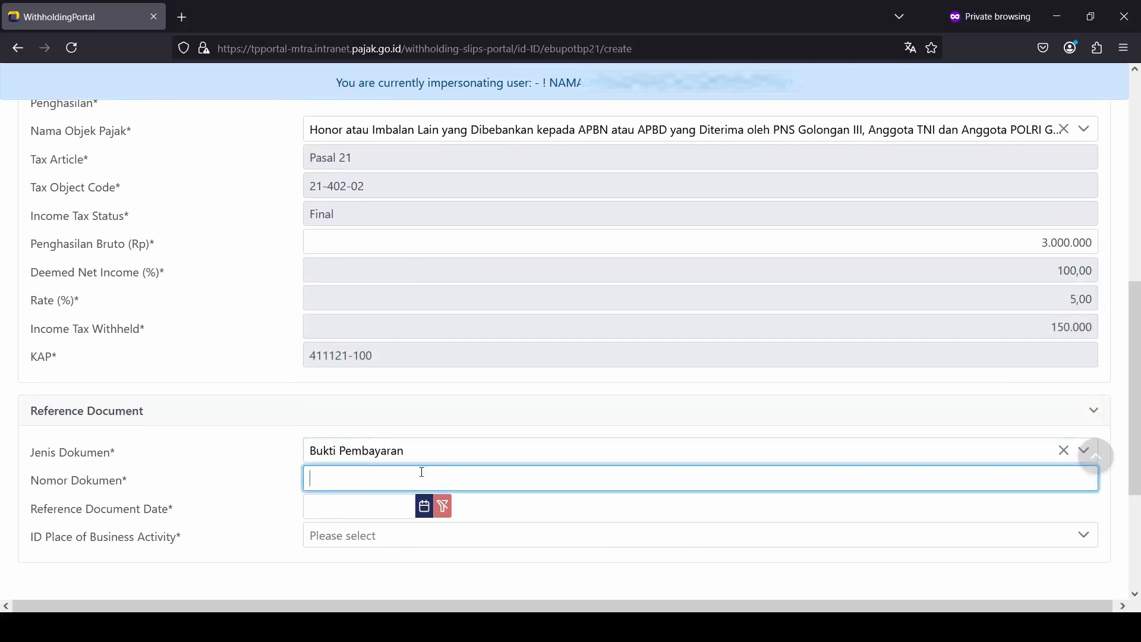
text(Pembayaran Honor 001)
click(435, 510)
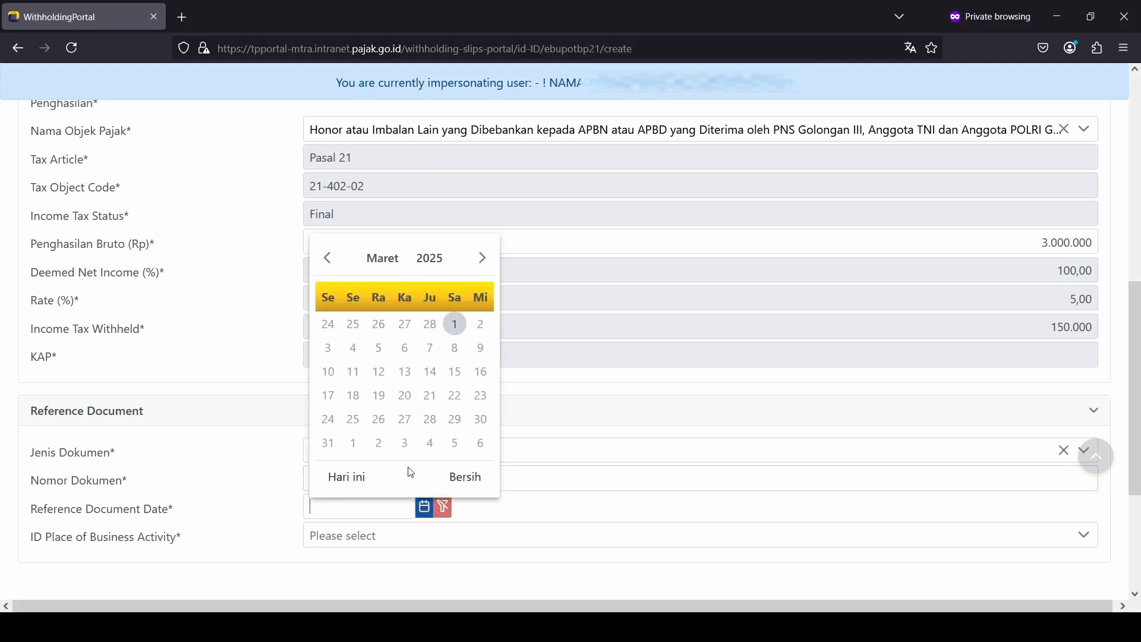
click(328, 259)
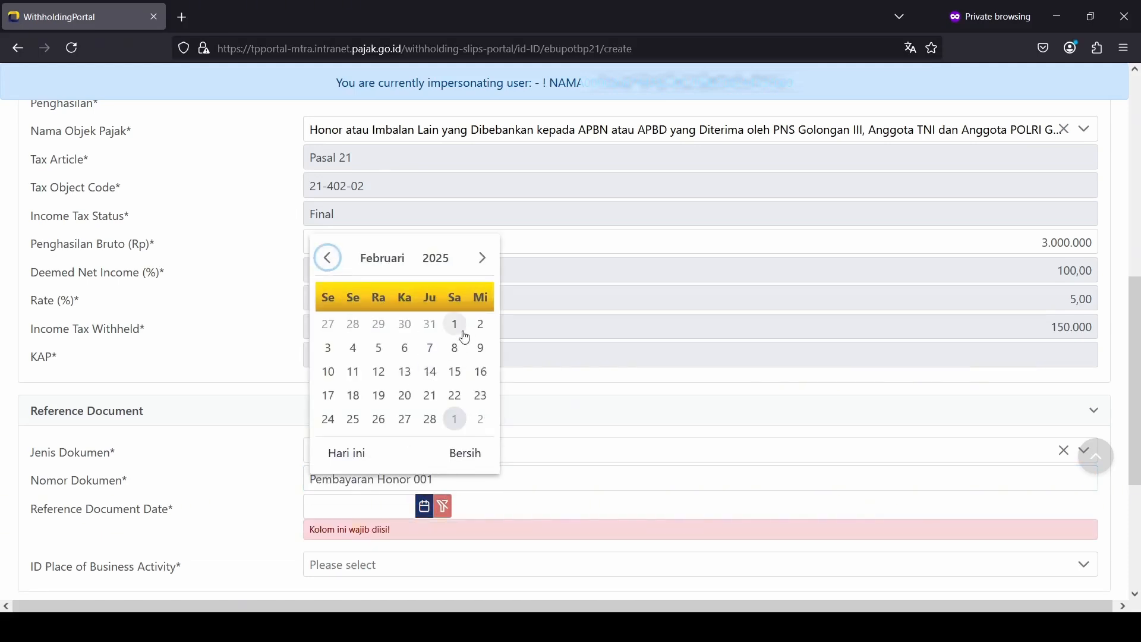
click(337, 353)
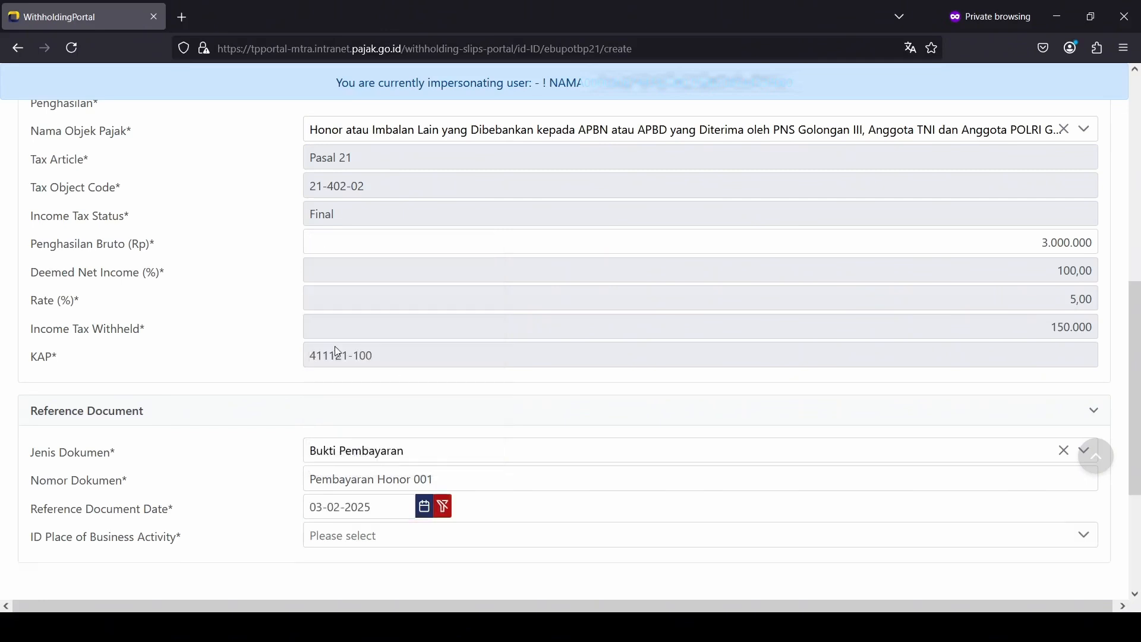
scroll(378, 413, down, 3)
click(375, 383)
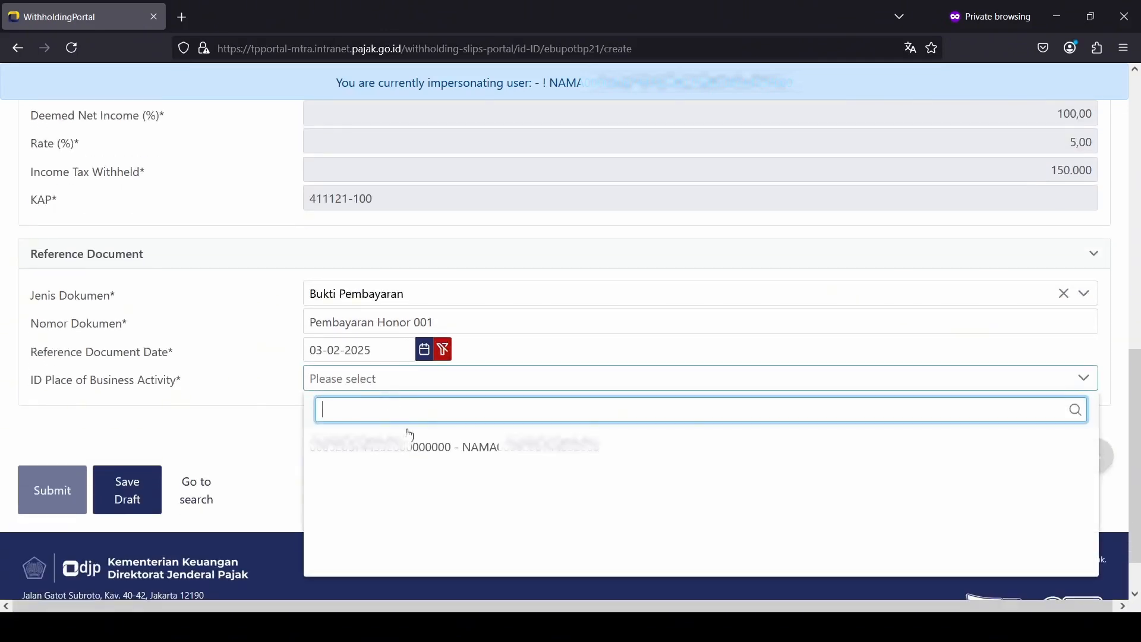
click(416, 450)
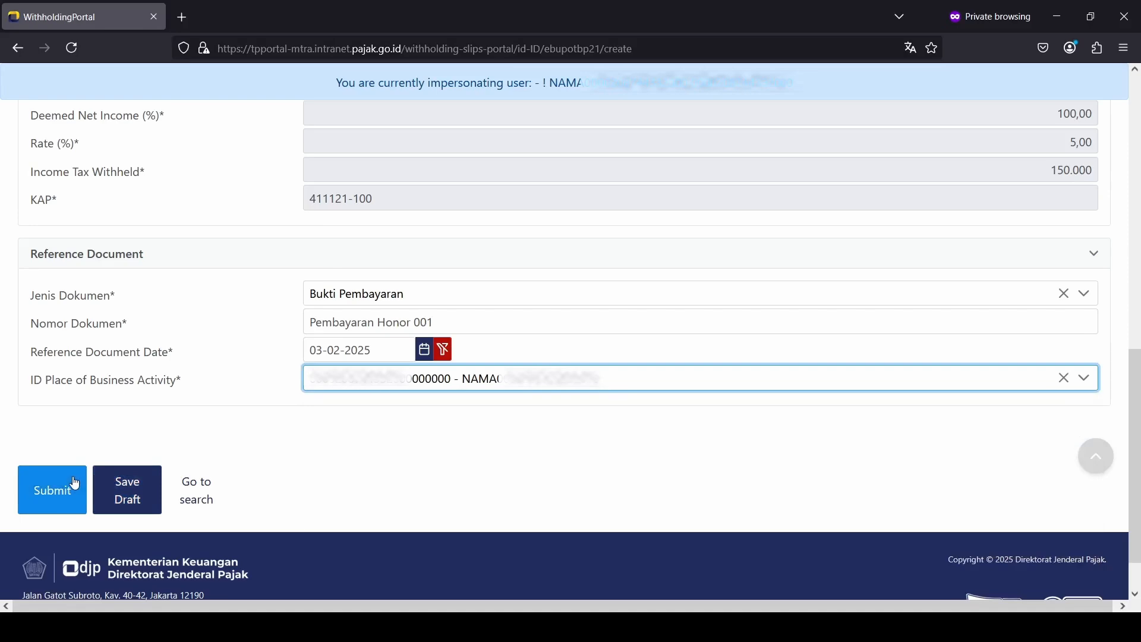
click(52, 490)
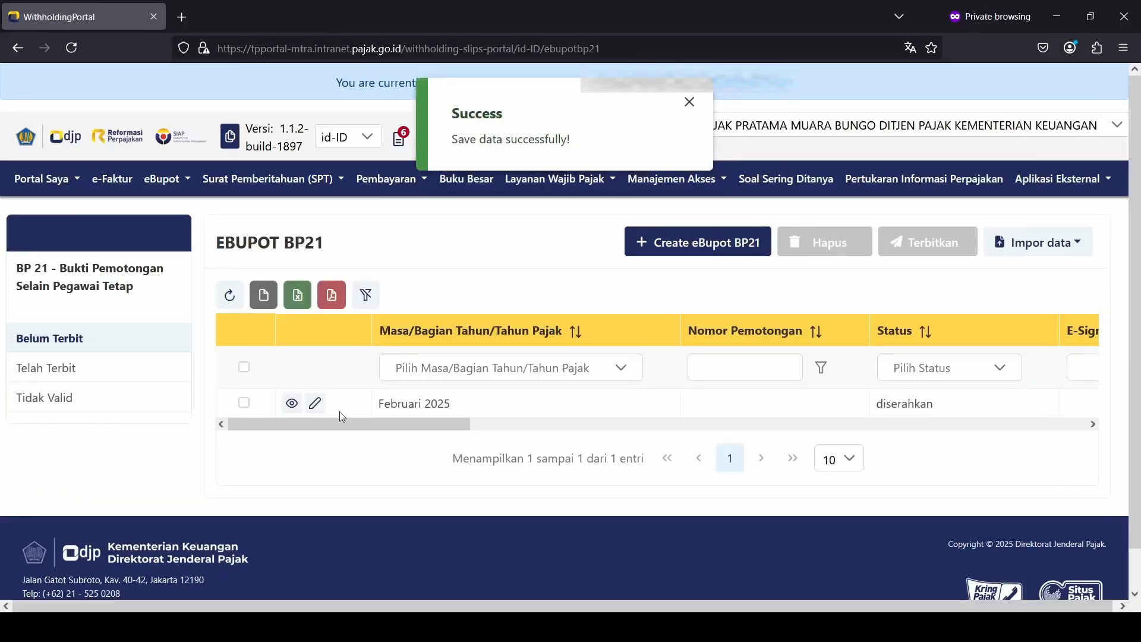
Step: Start another BP21 slip for Februari 2025 and paste the recipient's NPWP
click(657, 254)
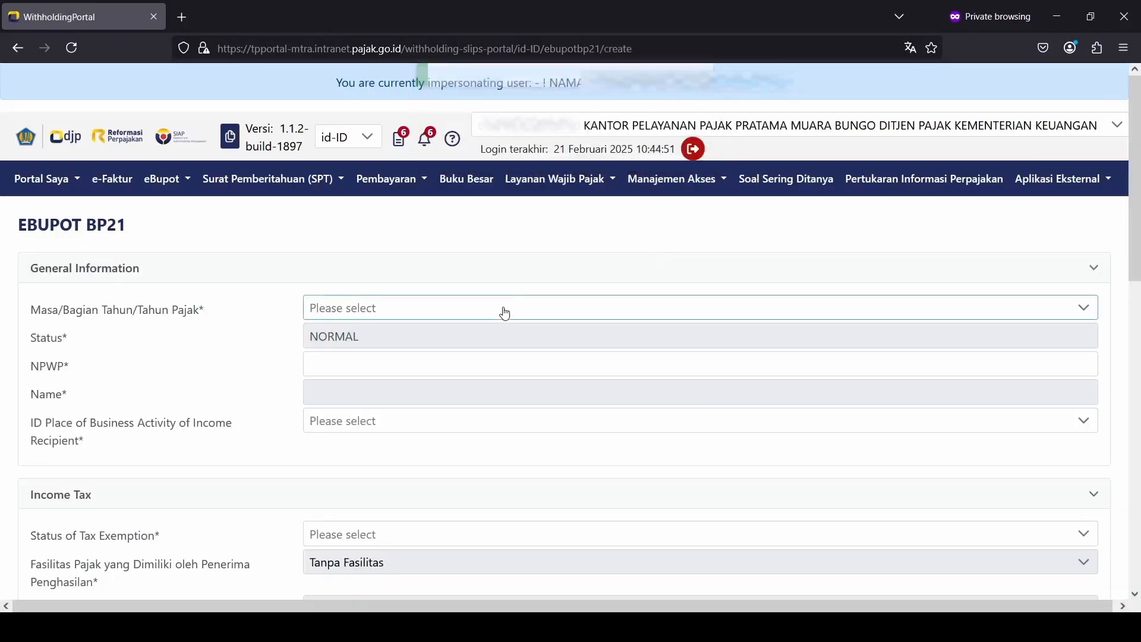
click(505, 313)
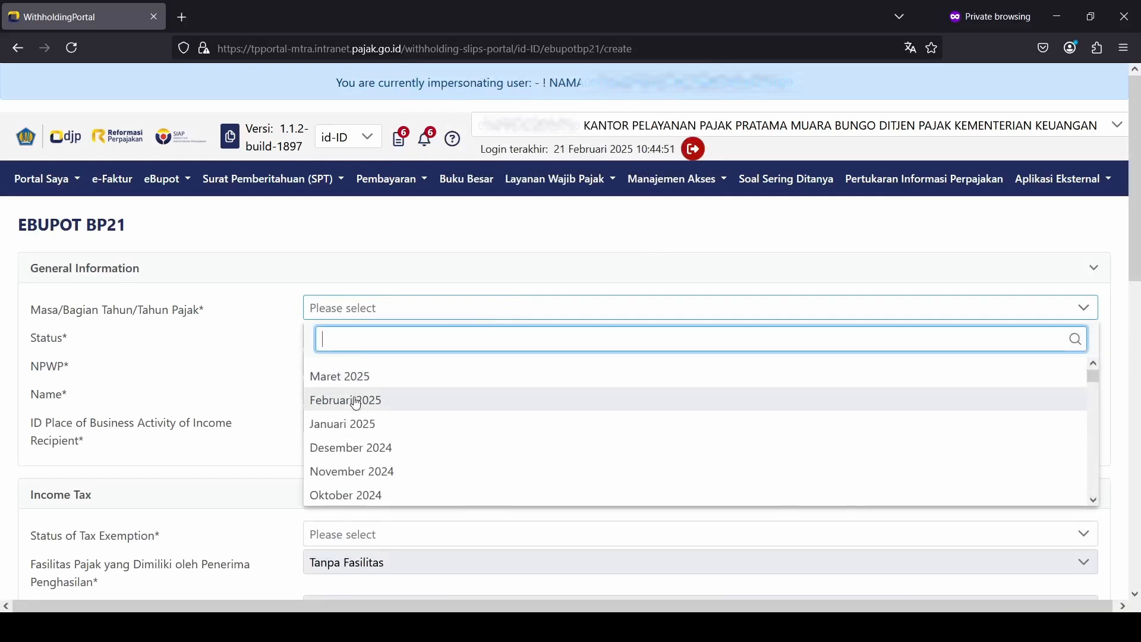
click(356, 400)
click(380, 363)
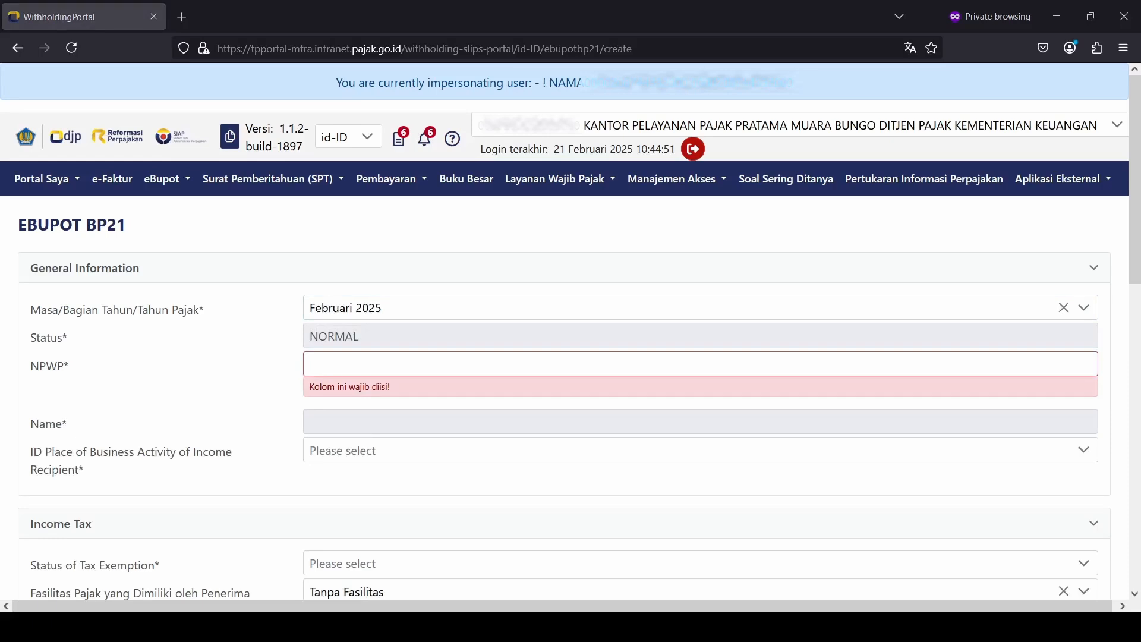
key(ctrl+v)
key(Tab)
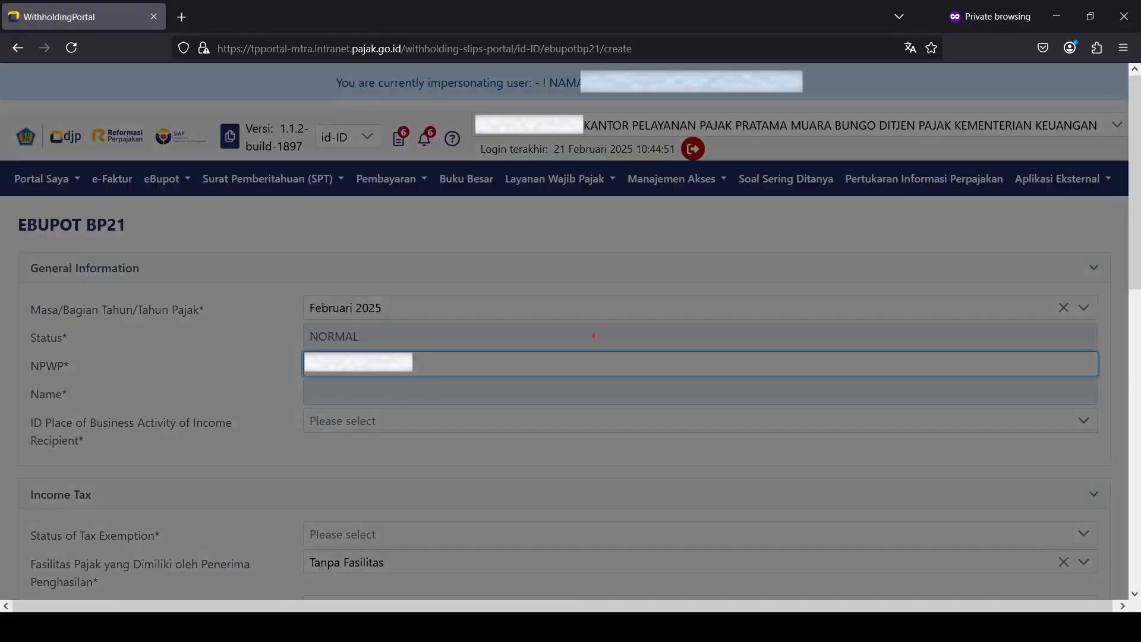
Step: Pick the recipient's business place and set exemption status TK/0
click(382, 420)
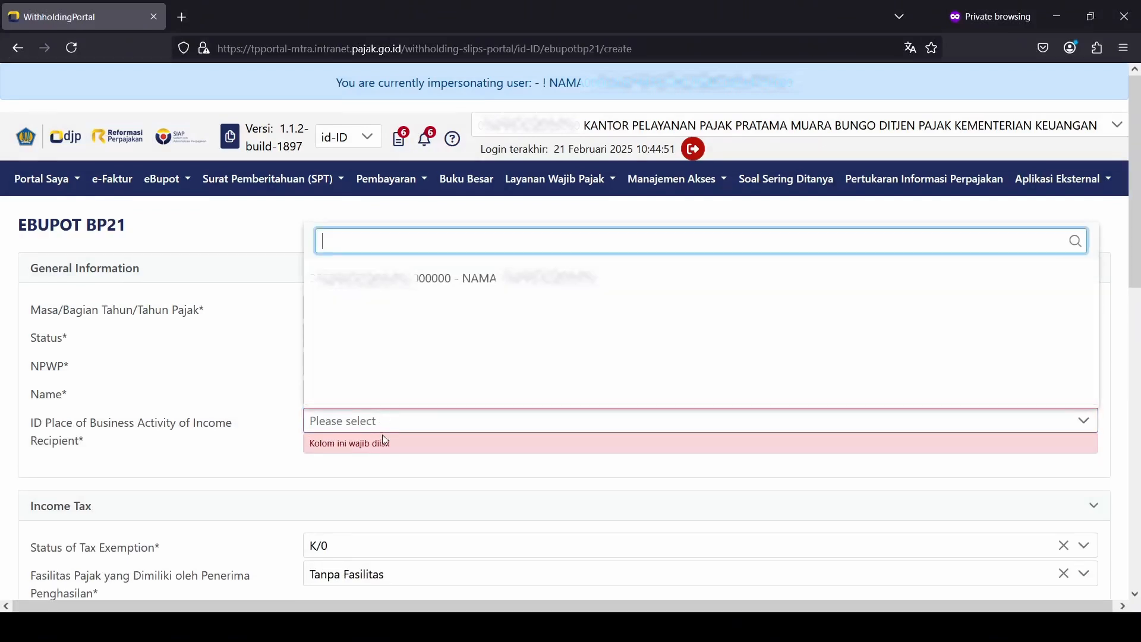
click(404, 292)
scroll(408, 375, down, 3)
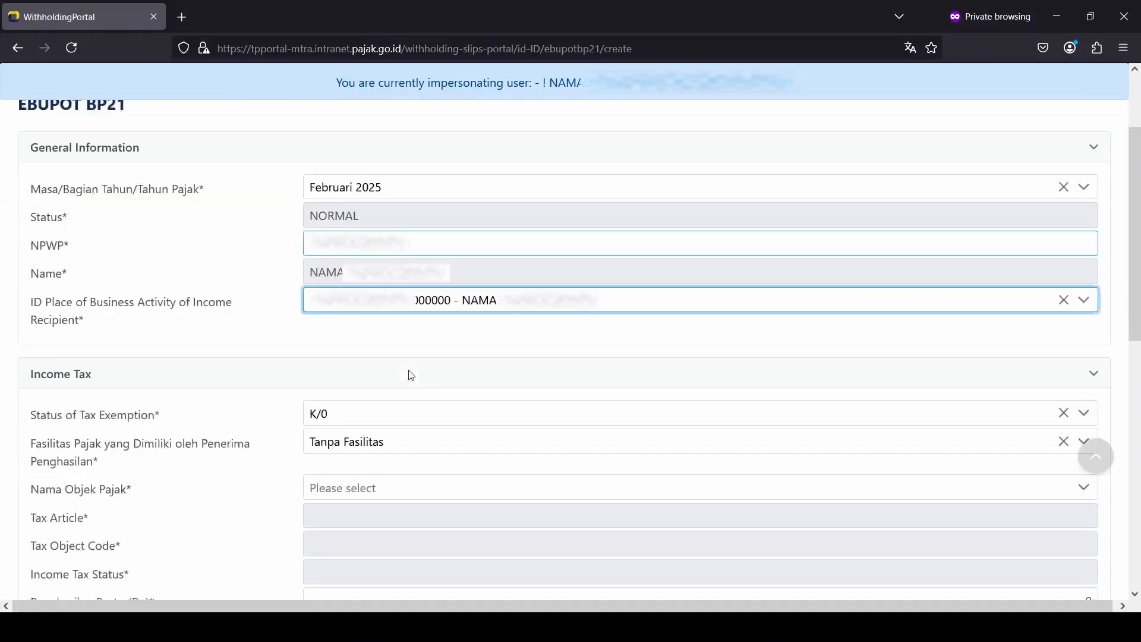
click(410, 376)
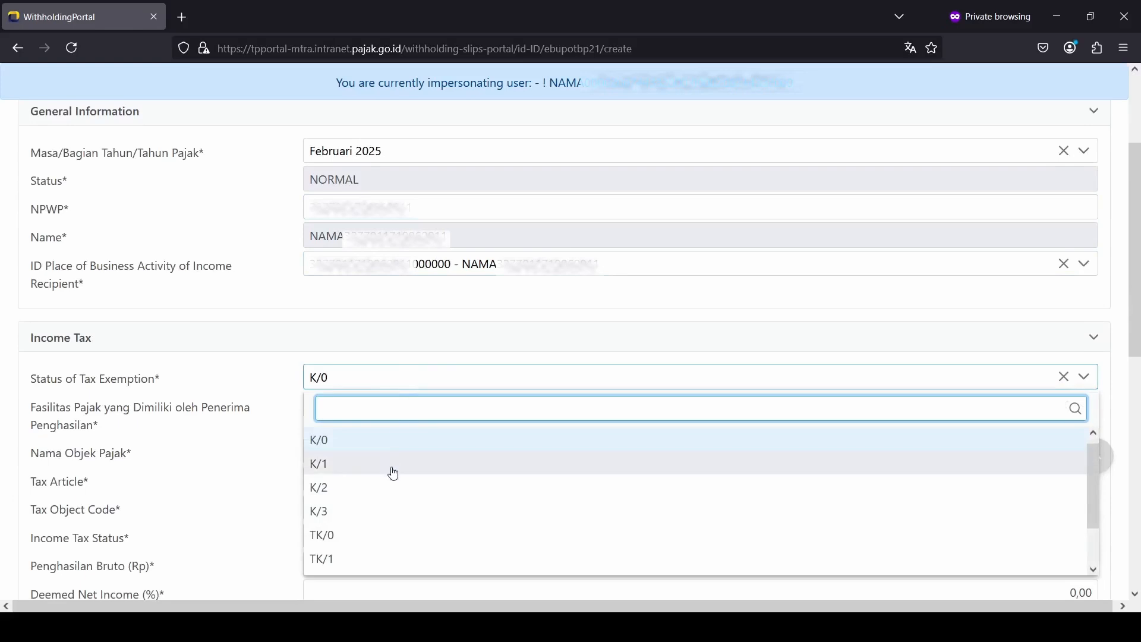
click(407, 536)
scroll(401, 515, down, 3)
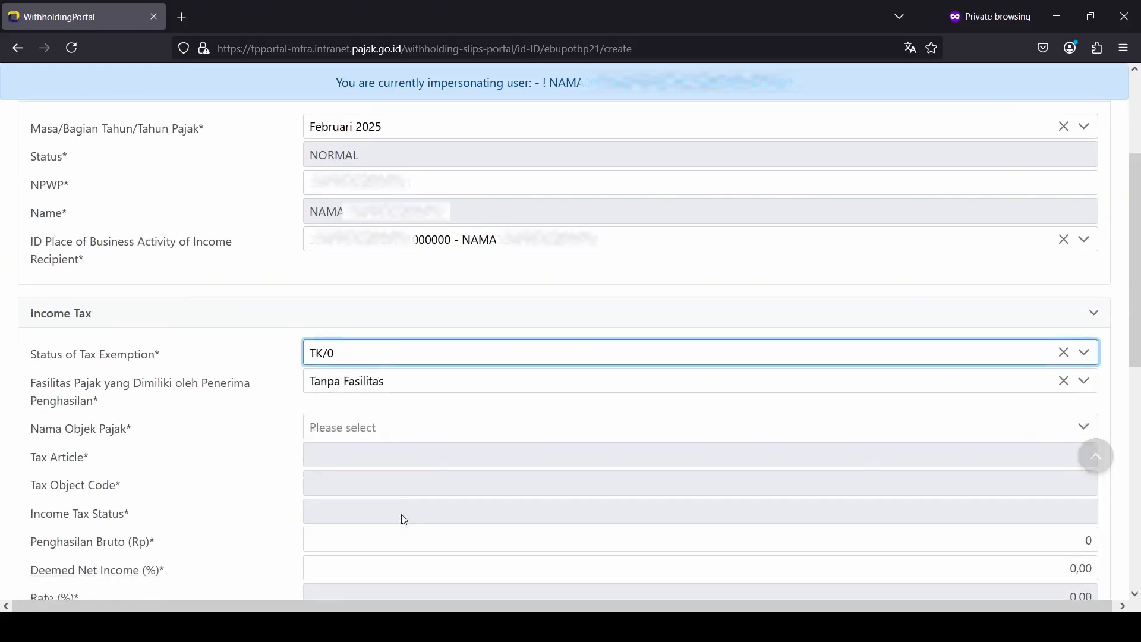
Step: Choose the Golongan I and II honorarium tax object with gross income 3.000.000
click(392, 302)
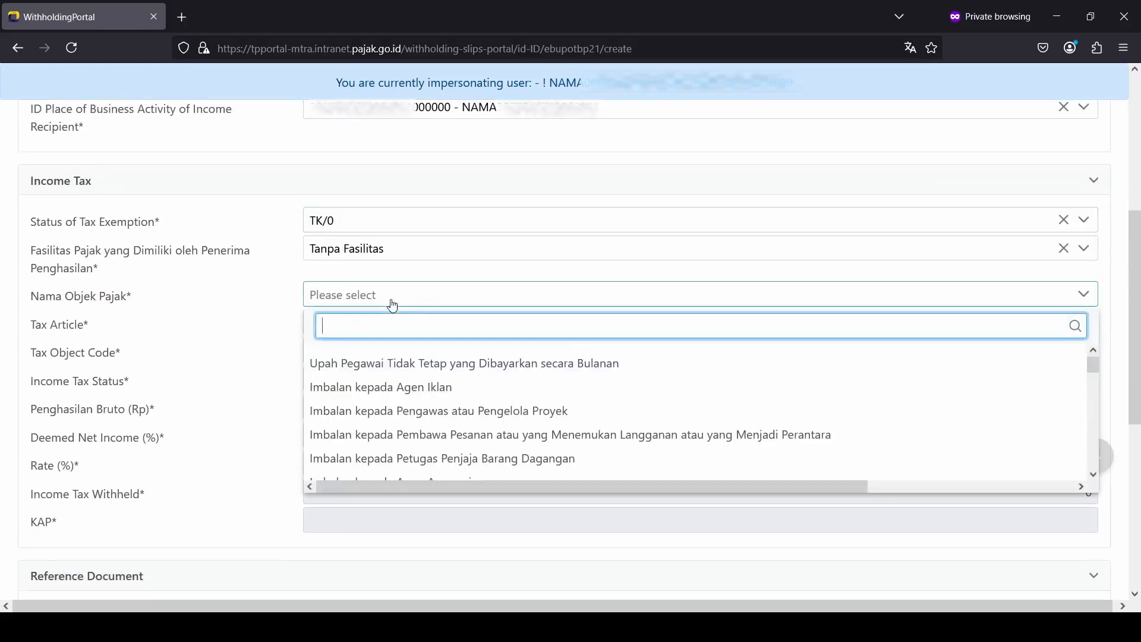
text(gologa)
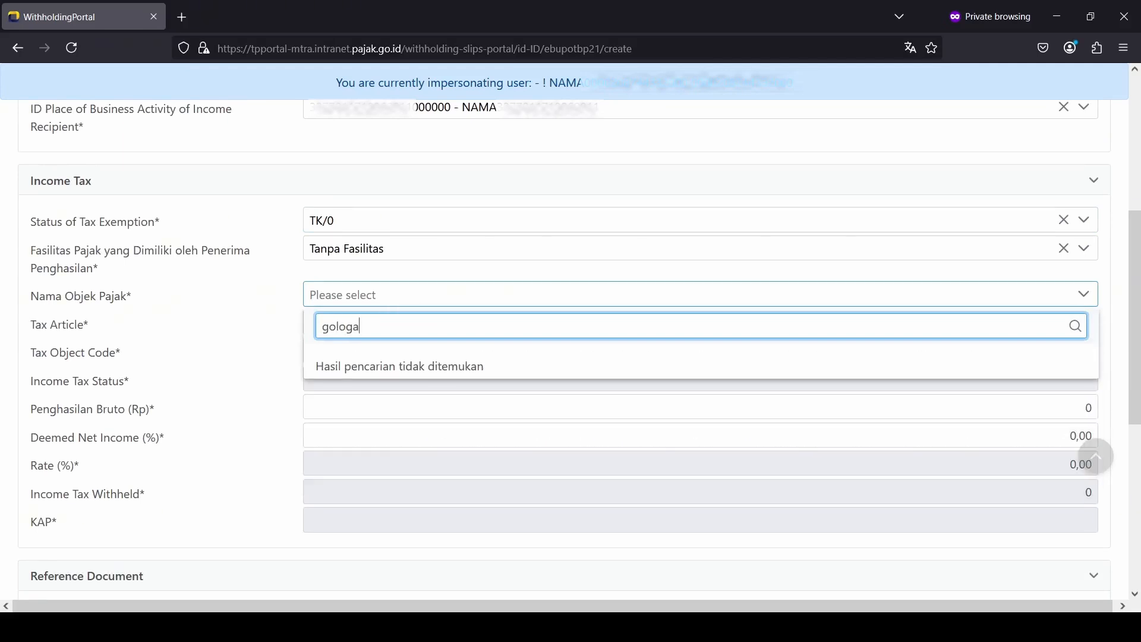
key(BackSpace)
text(ng)
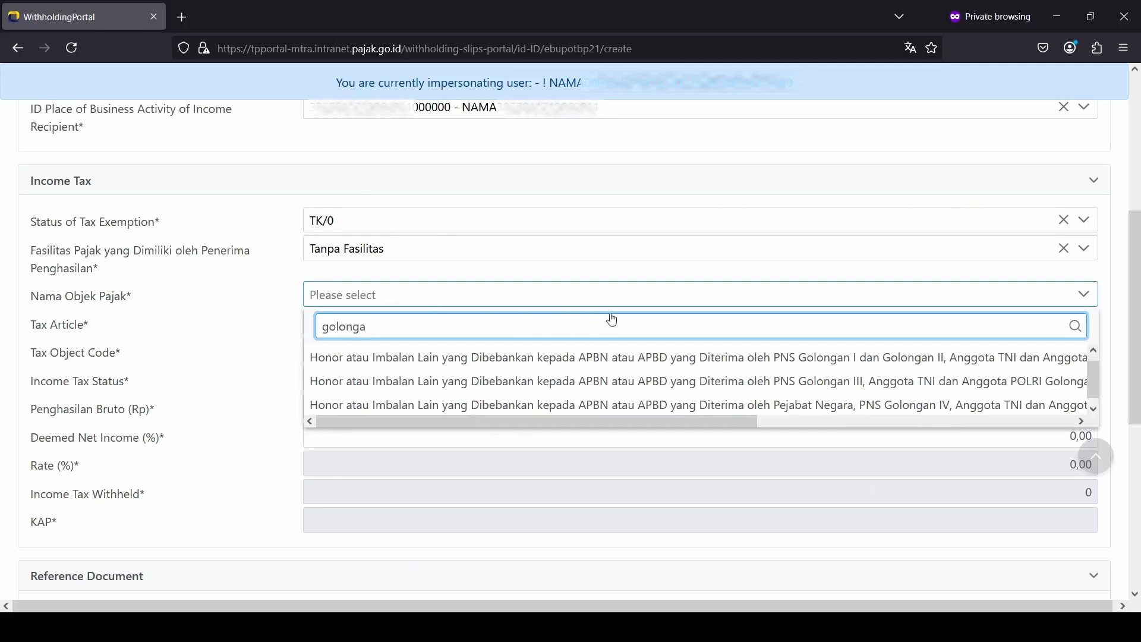
click(947, 366)
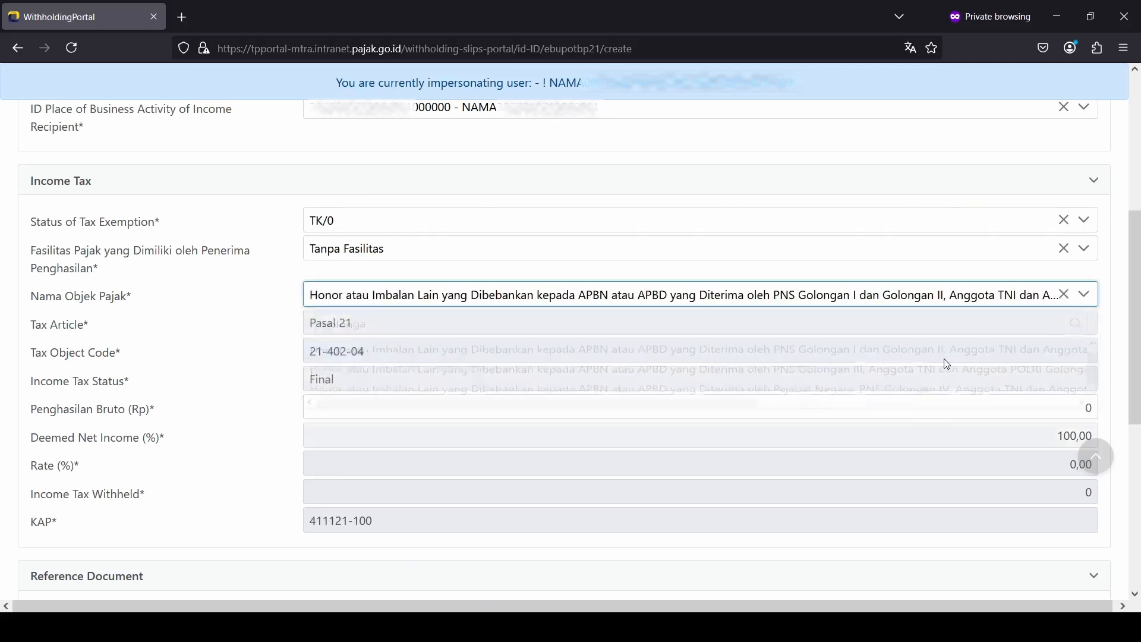
click(1002, 405)
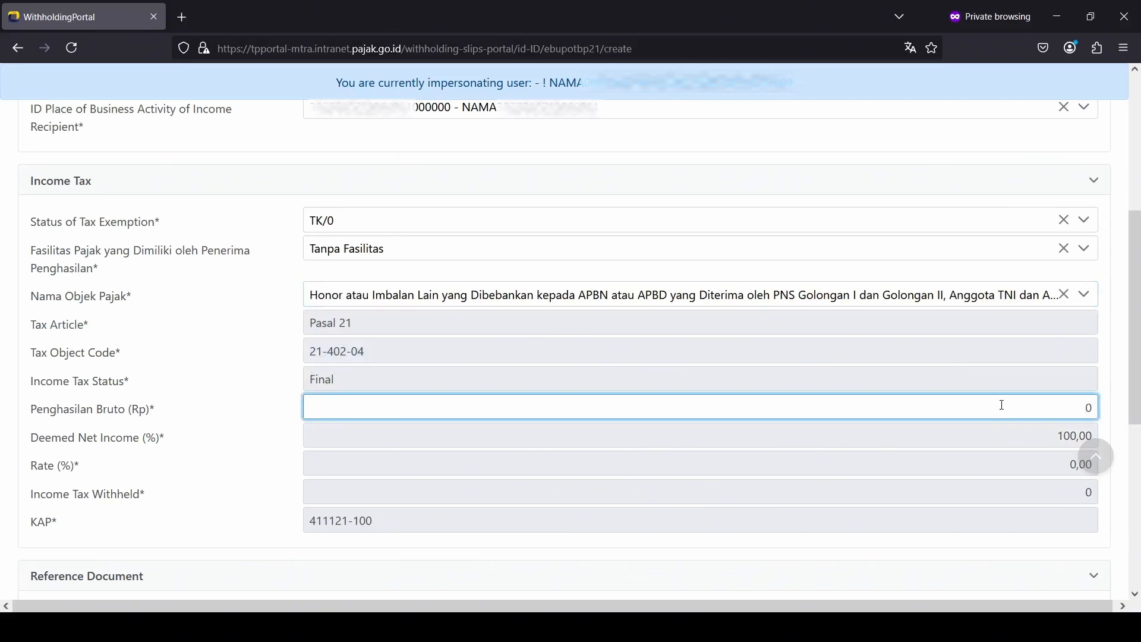
text(30)
key(Tab)
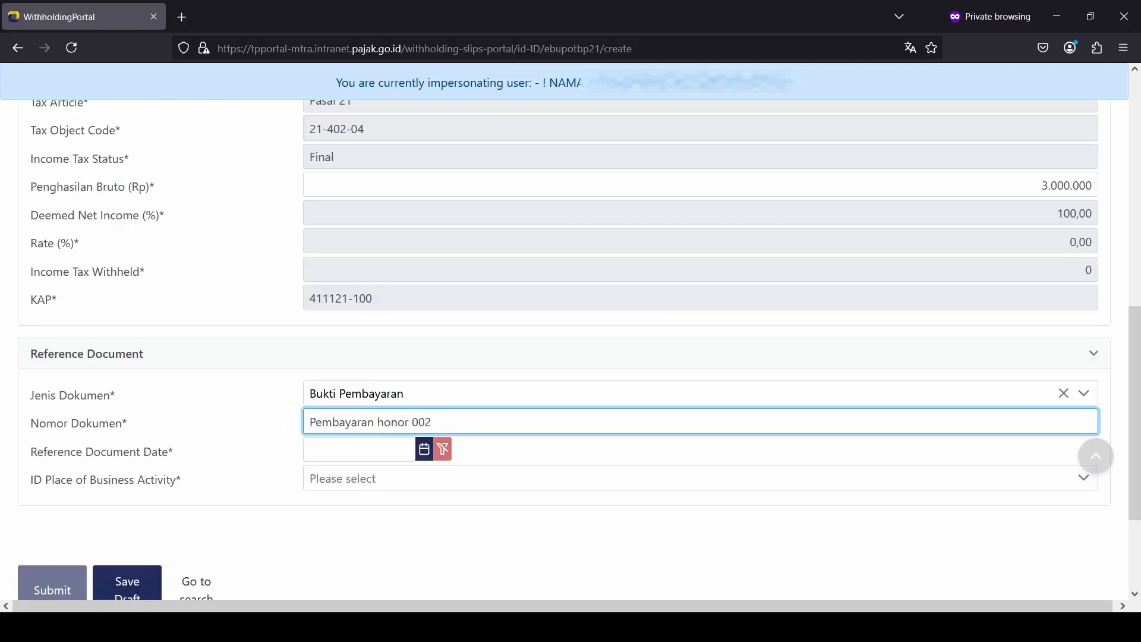
Step: Set the reference date to 03-02-2025, choose the only business place, and submit
click(367, 459)
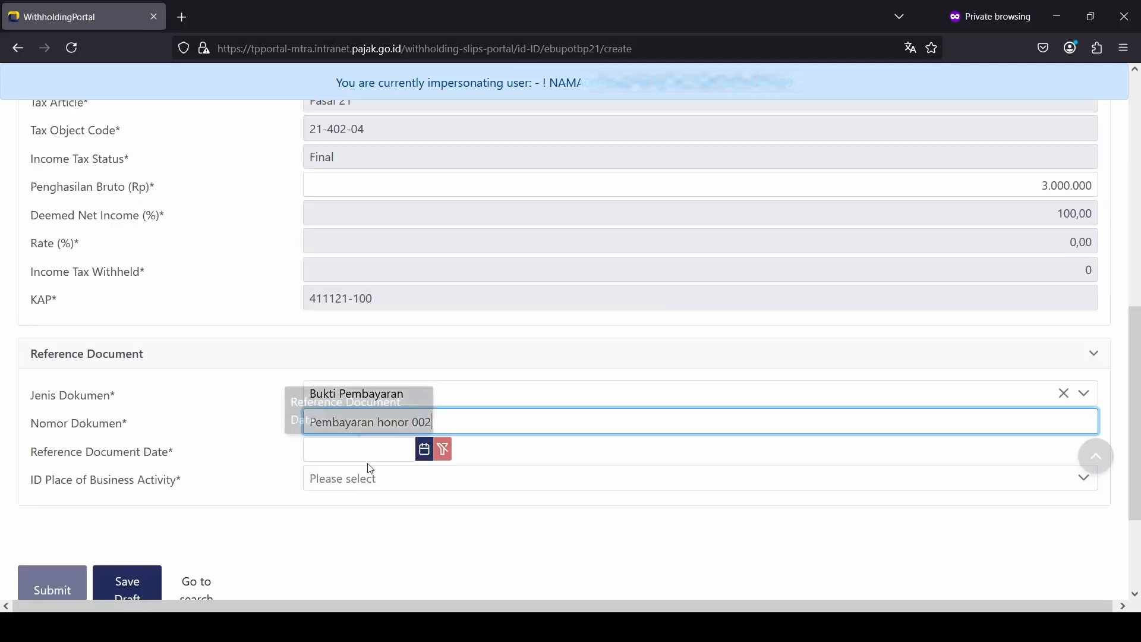
click(425, 457)
click(328, 201)
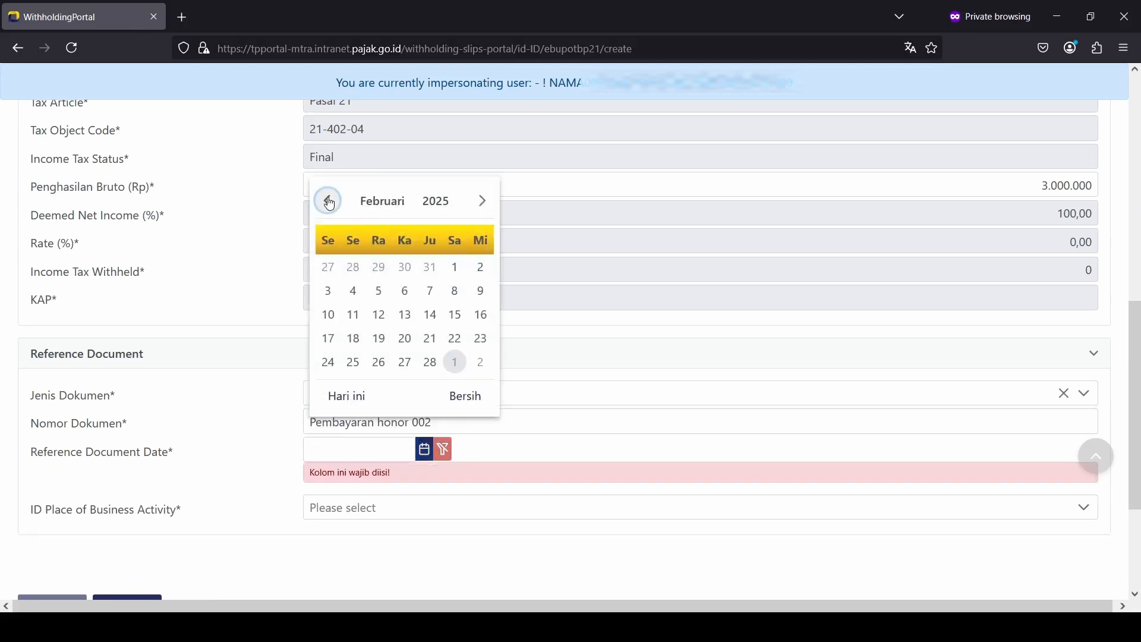
click(336, 297)
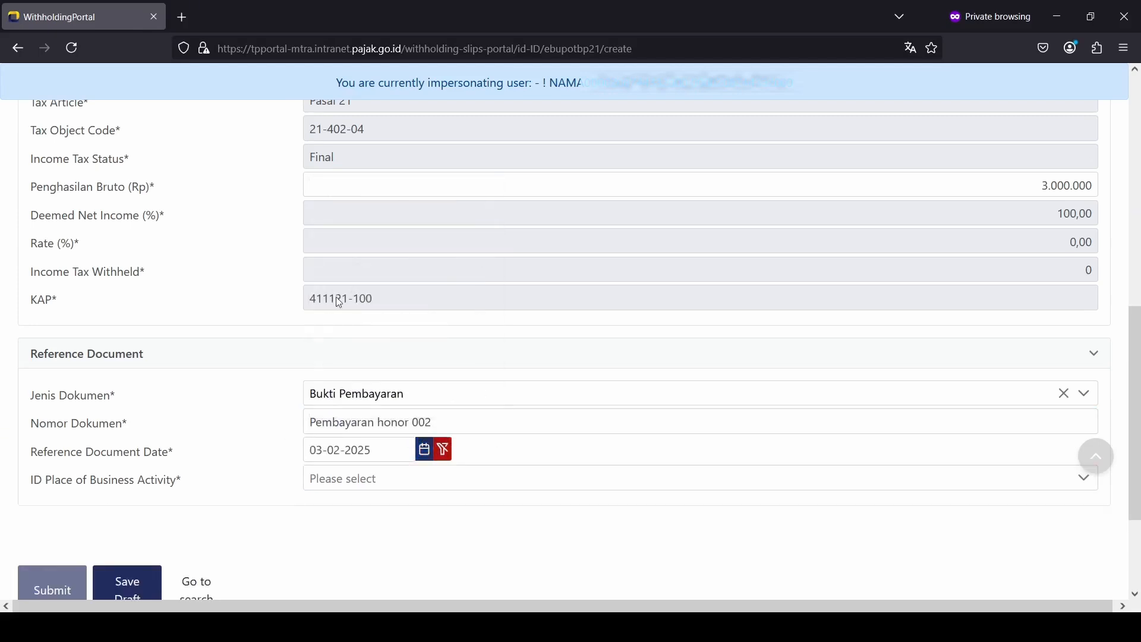
click(369, 483)
click(413, 335)
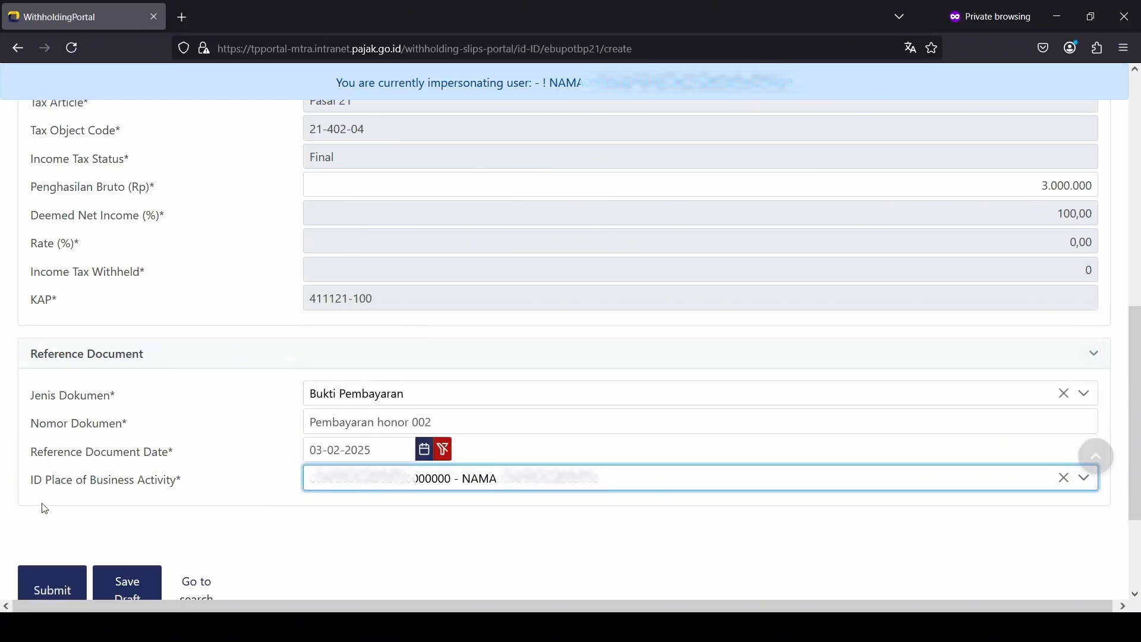
click(62, 574)
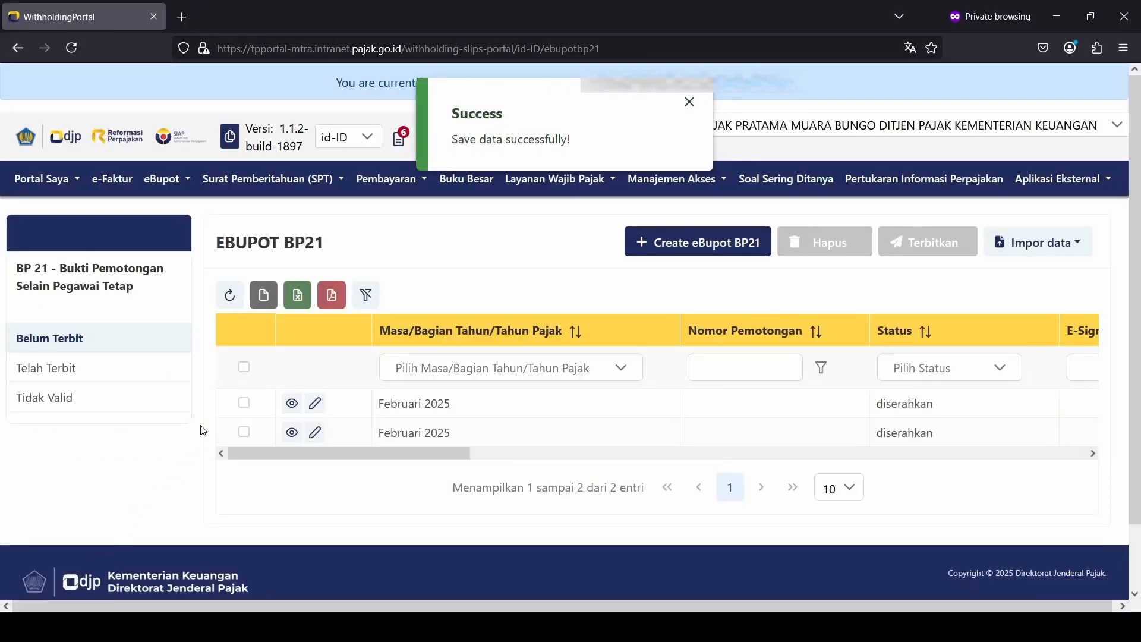
Step: Select both unissued slips, issue them with Terbitkan, and confirm with the signer's password
click(244, 367)
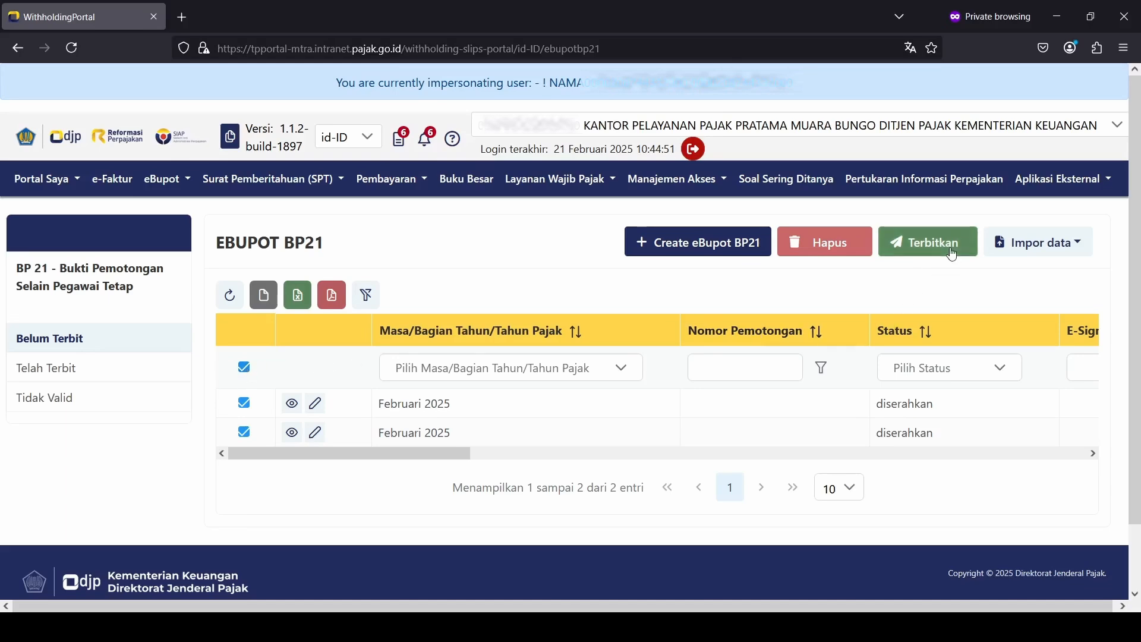
click(952, 254)
click(502, 371)
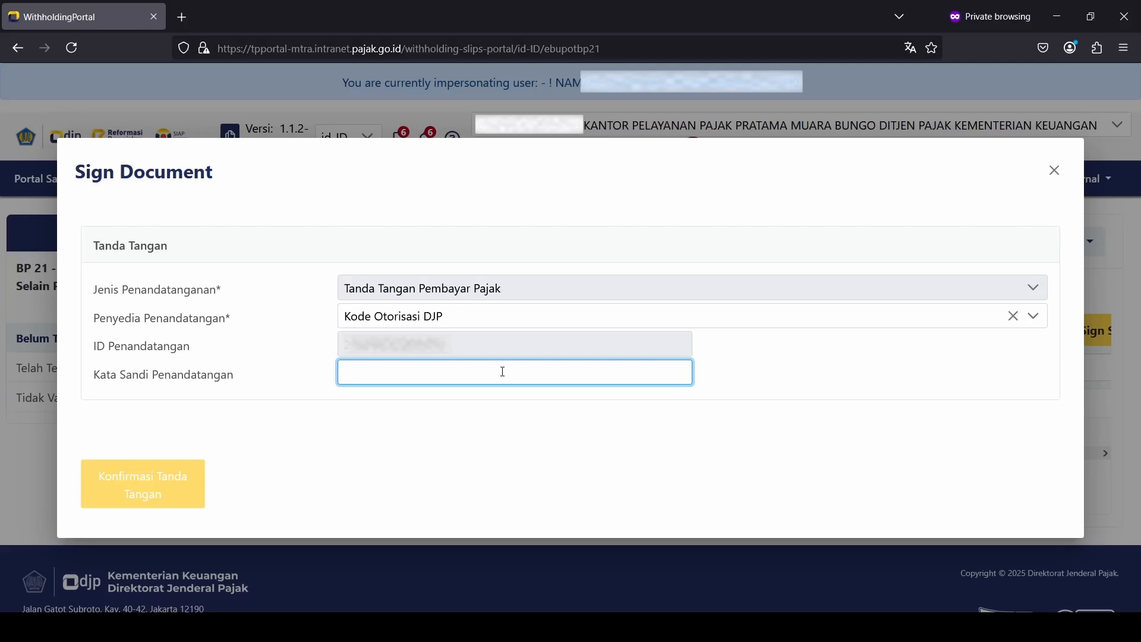
text(*****)
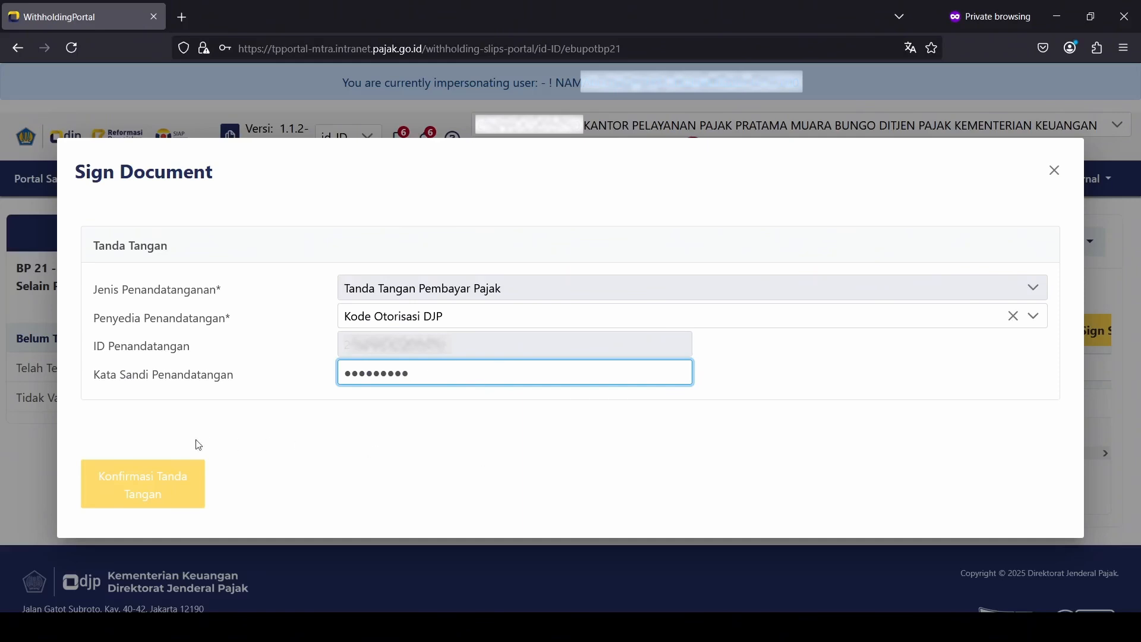
click(155, 484)
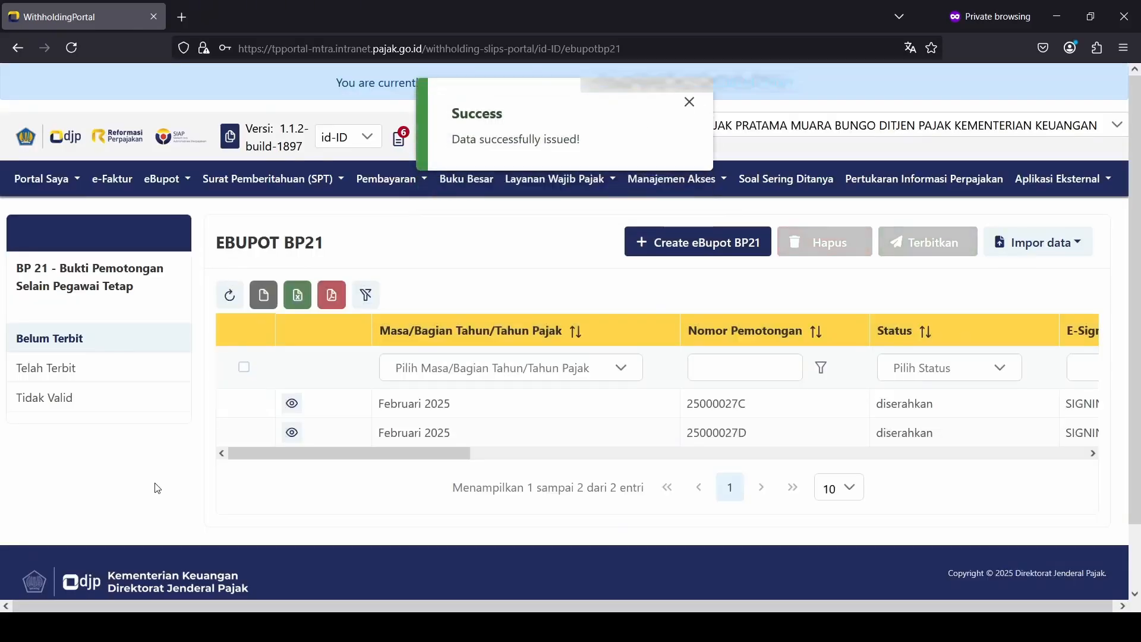
Step: Refresh the slip lists and check E-Sign Status for slips 25000027C and 25000027D
click(232, 309)
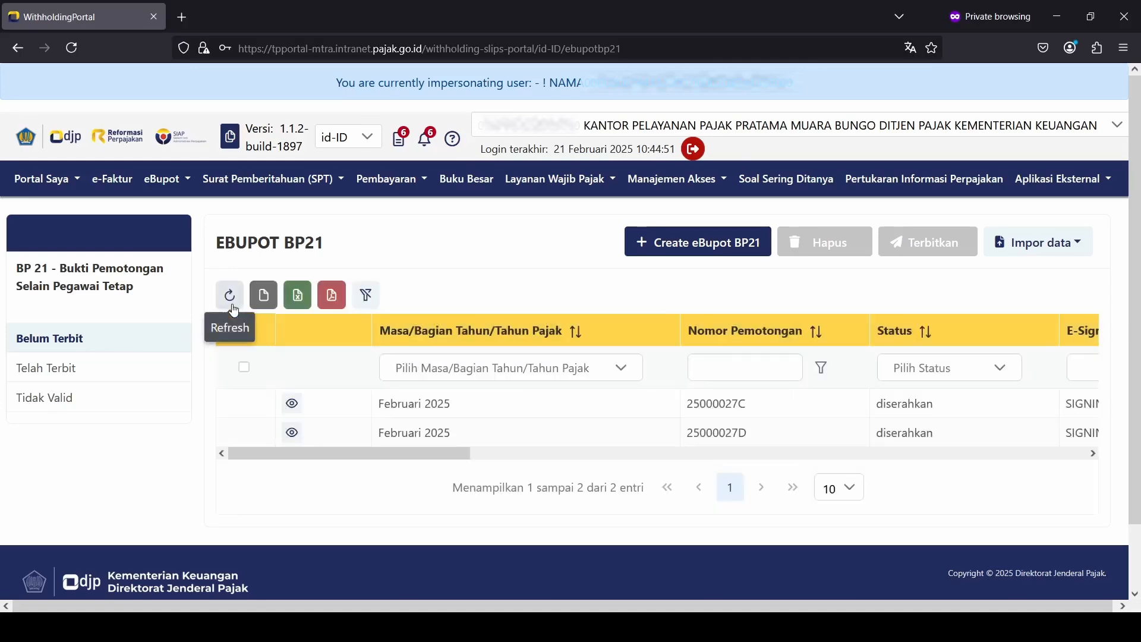
drag(335, 453, 416, 464)
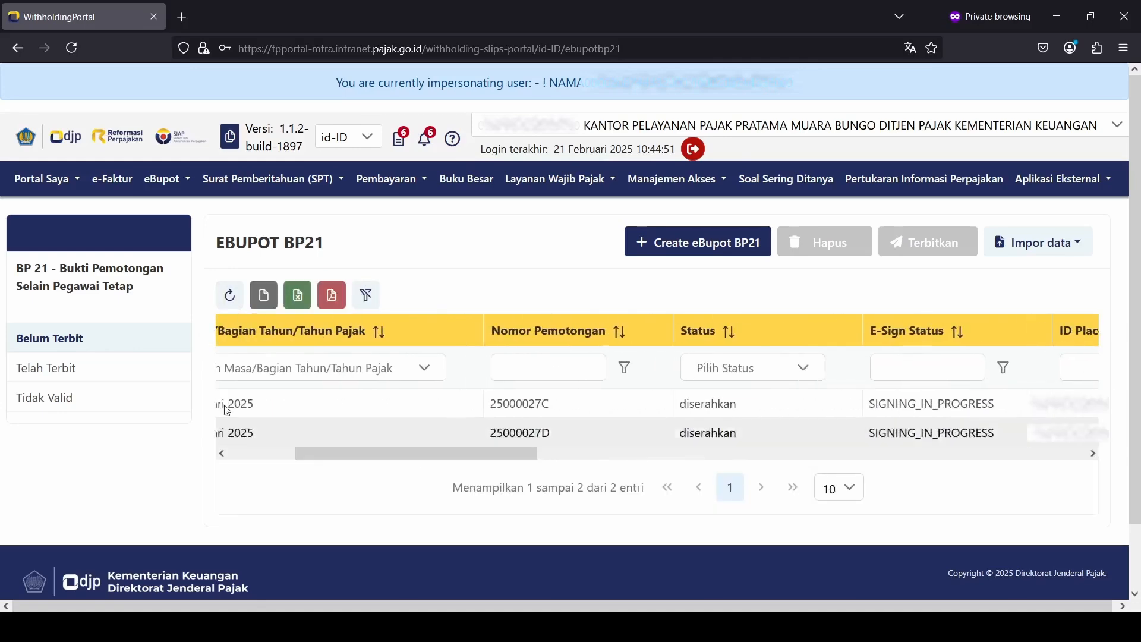
click(99, 384)
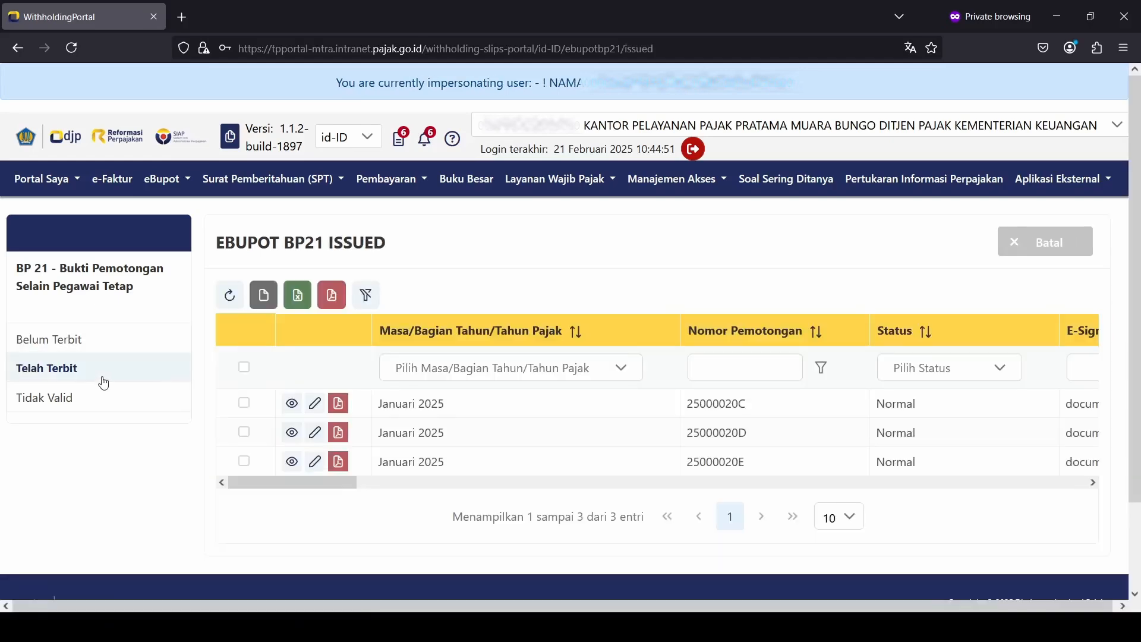
click(104, 347)
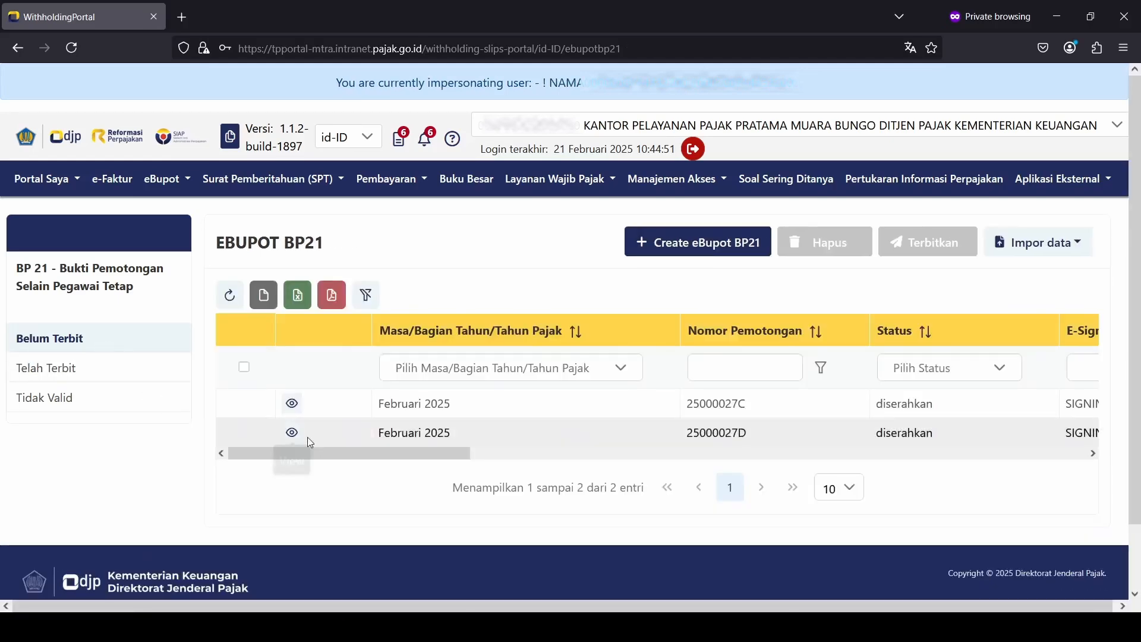
drag(336, 457, 559, 463)
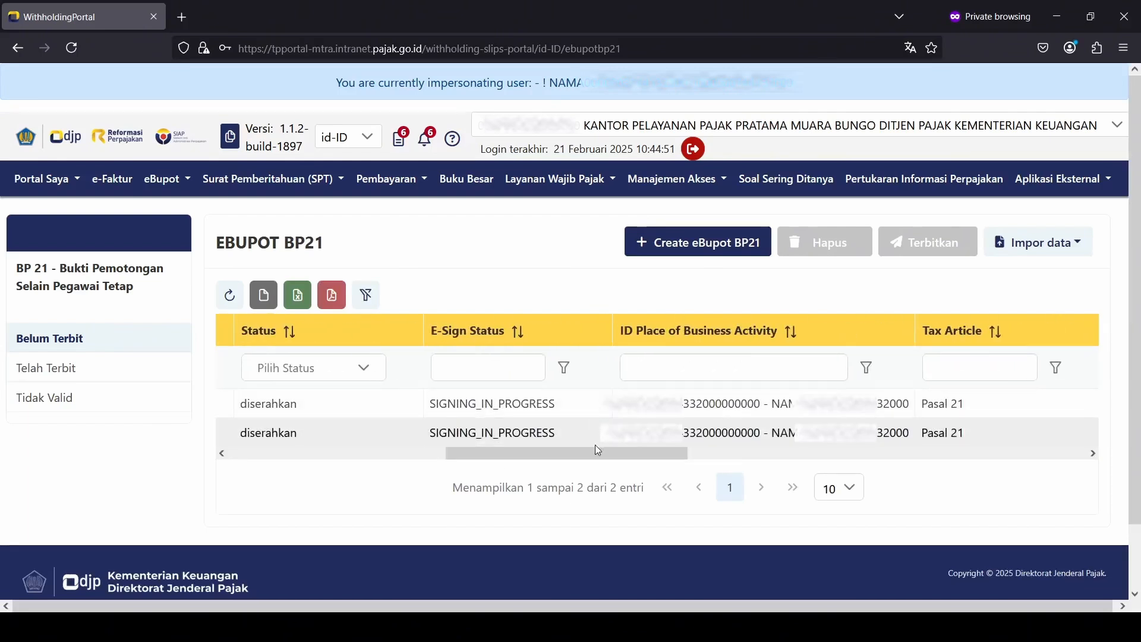
drag(614, 447, 280, 351)
click(231, 297)
Step: Refresh until Belum Terbit is empty and verify both Februari 2025 slips show Normal in Telah Terbit
click(231, 297)
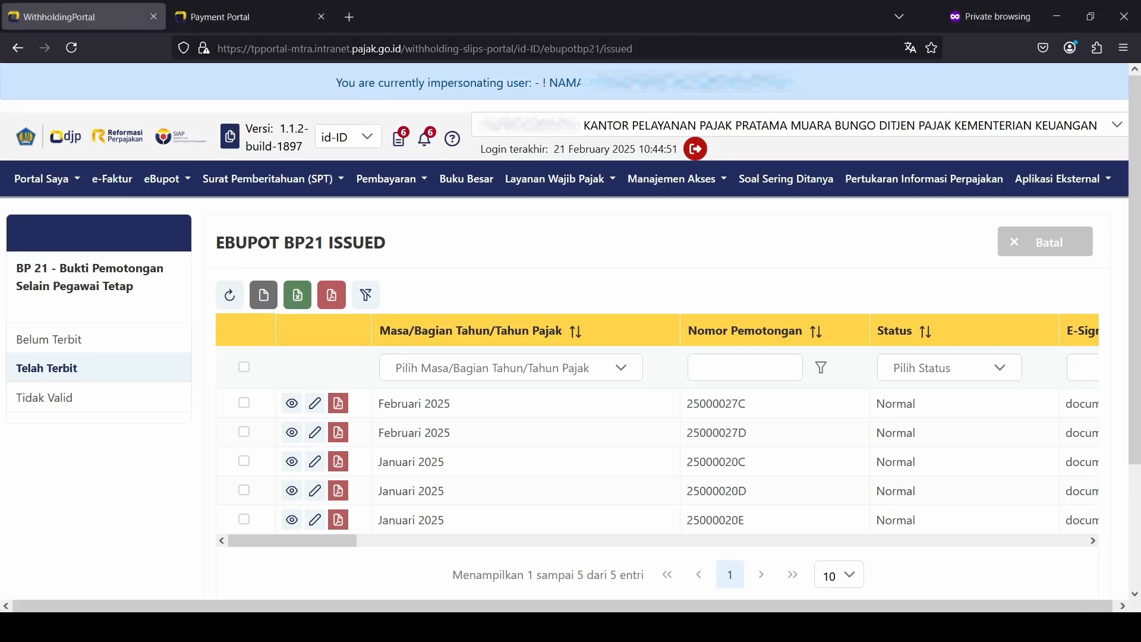
click(109, 349)
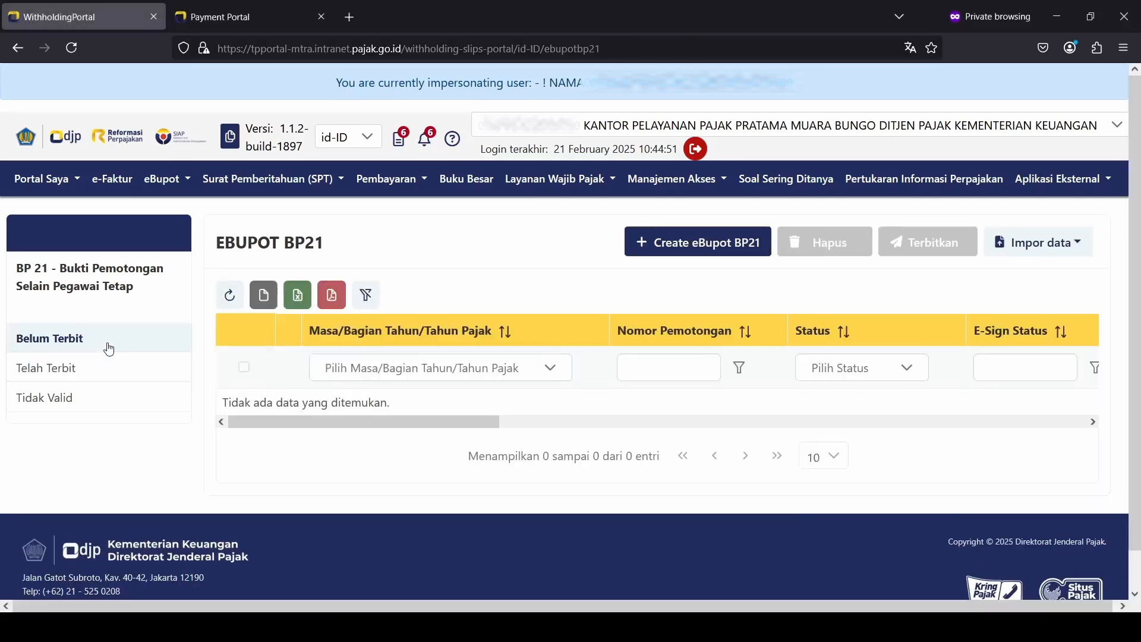
click(231, 296)
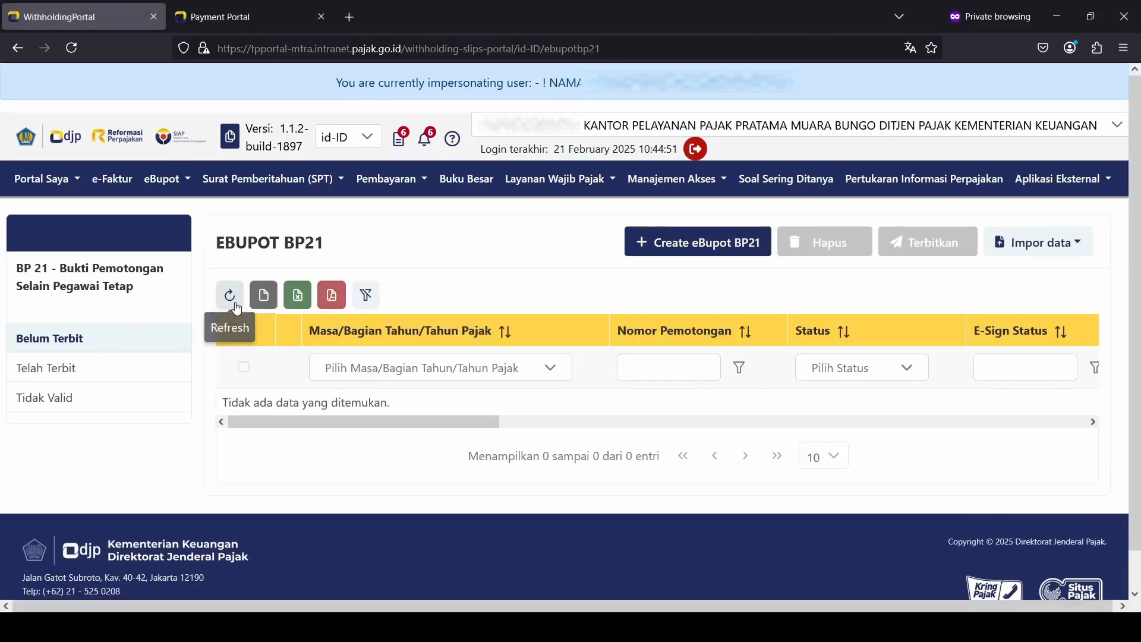
click(65, 371)
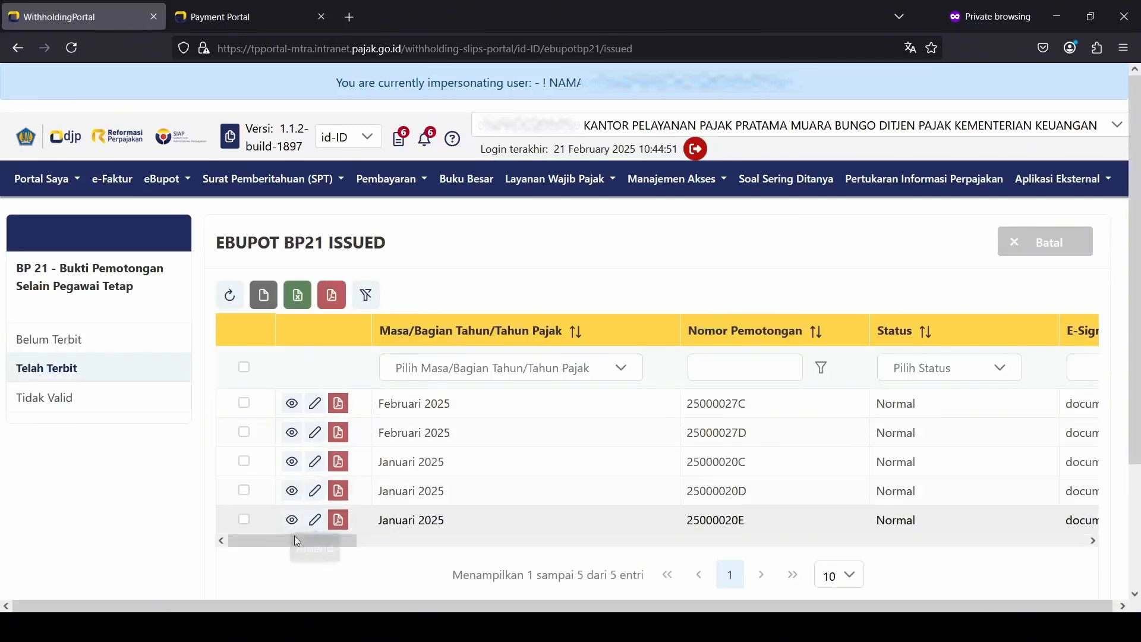
mouse_move(296, 542)
mouse_down()
mouse_move(678, 561)
mouse_move(280, 535)
mouse_up()
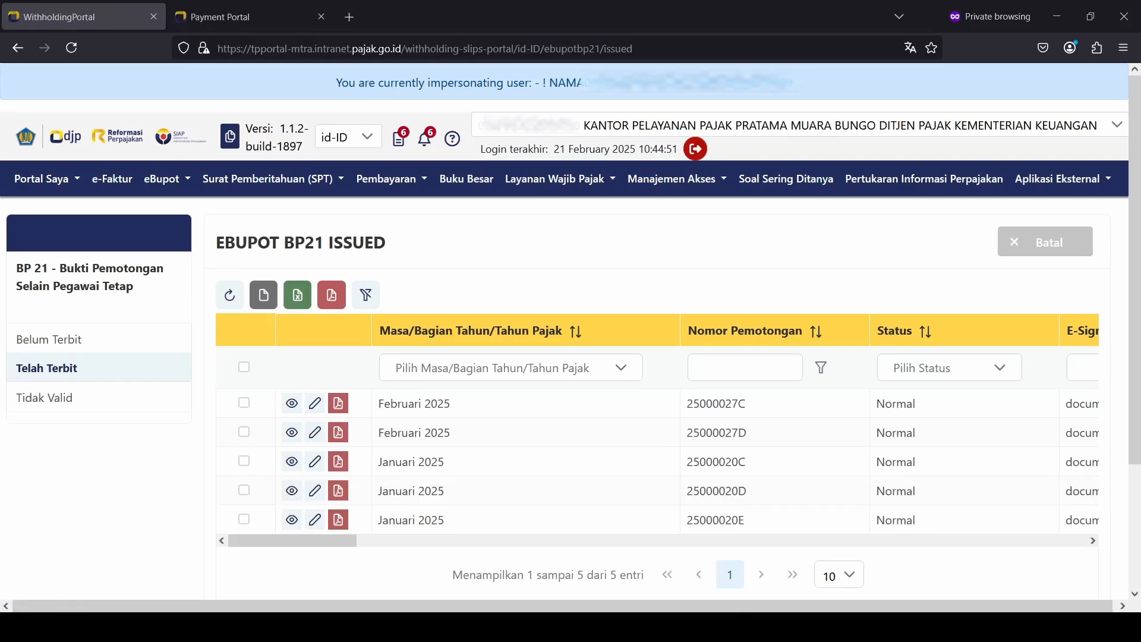
click(109, 349)
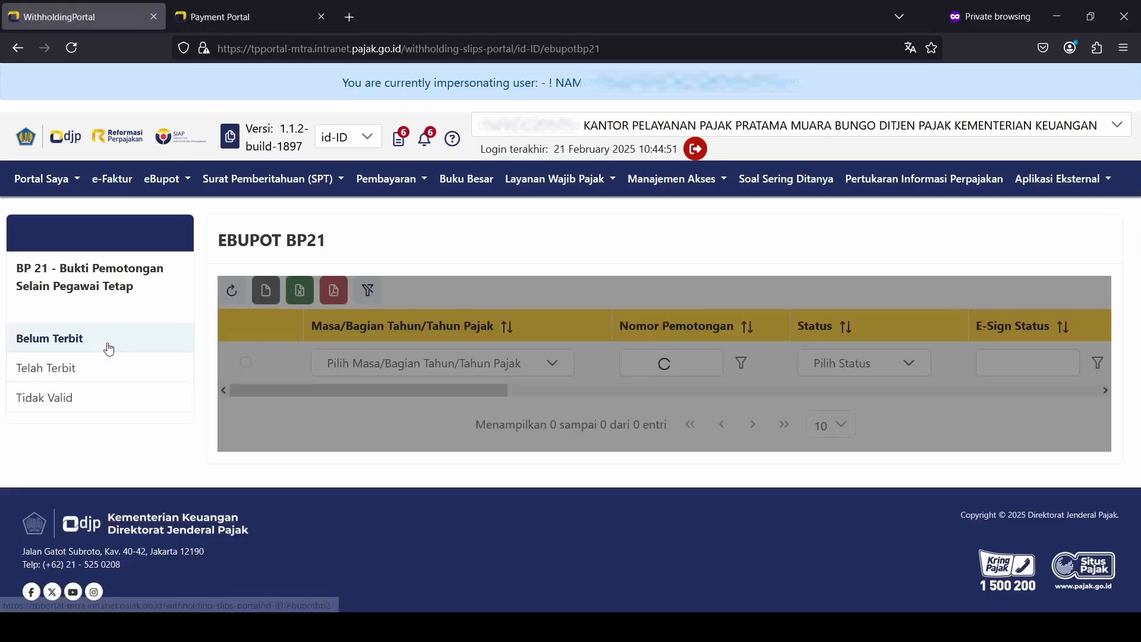
click(106, 365)
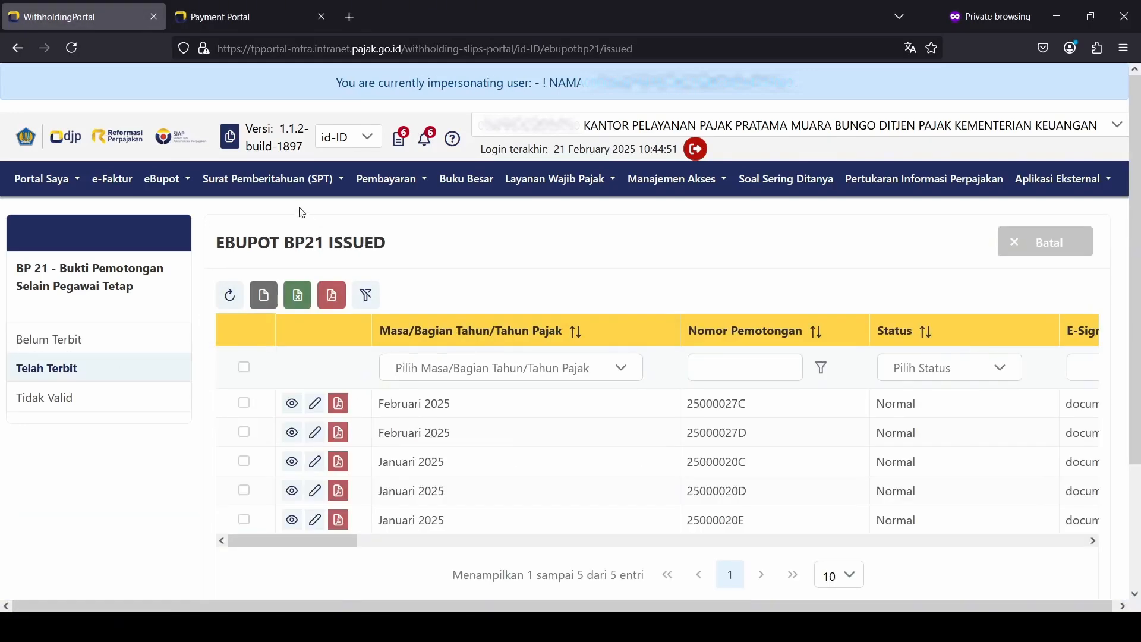
click(299, 195)
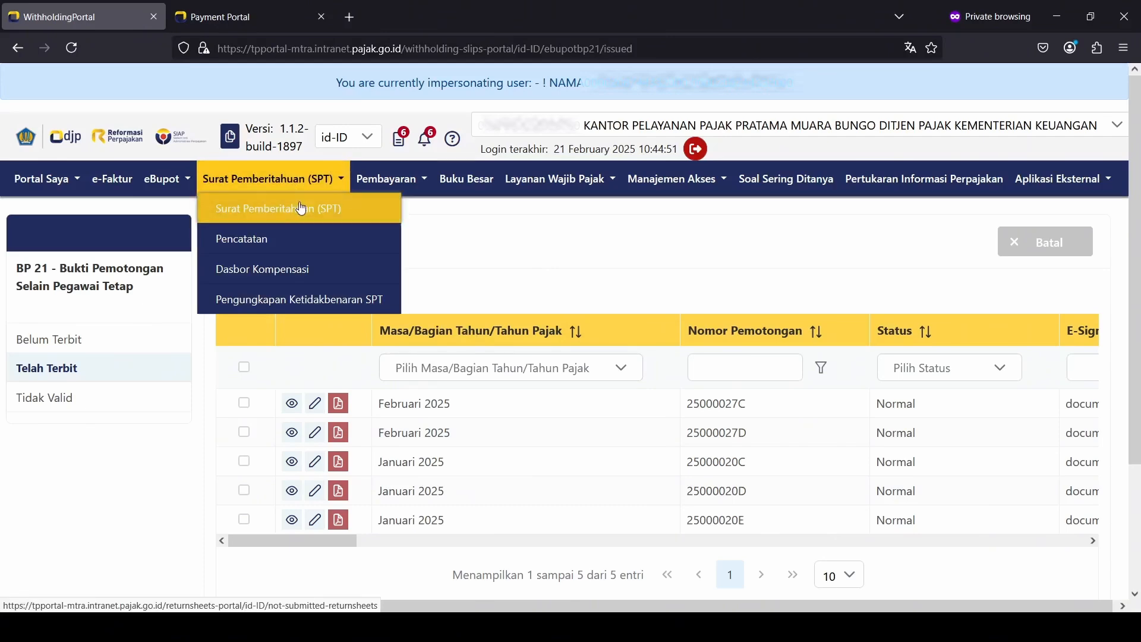
Step: Create a Normal SPT Masa PPh Pasal 21/26 draft for the Februari 2025 period
click(302, 210)
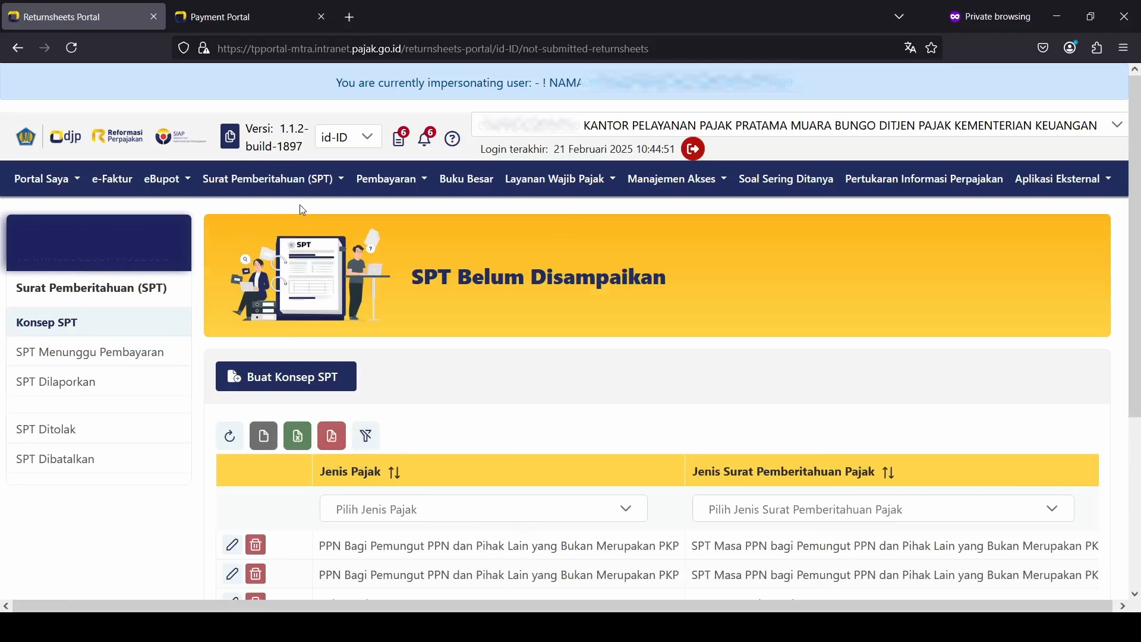
scroll(380, 264, down, 2)
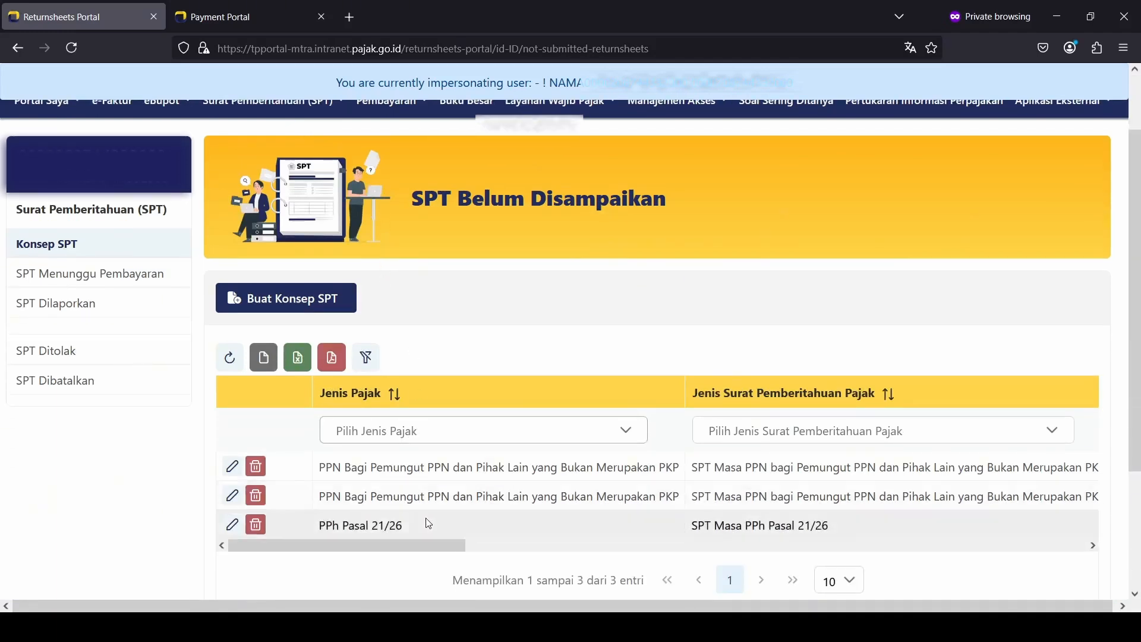
click(286, 298)
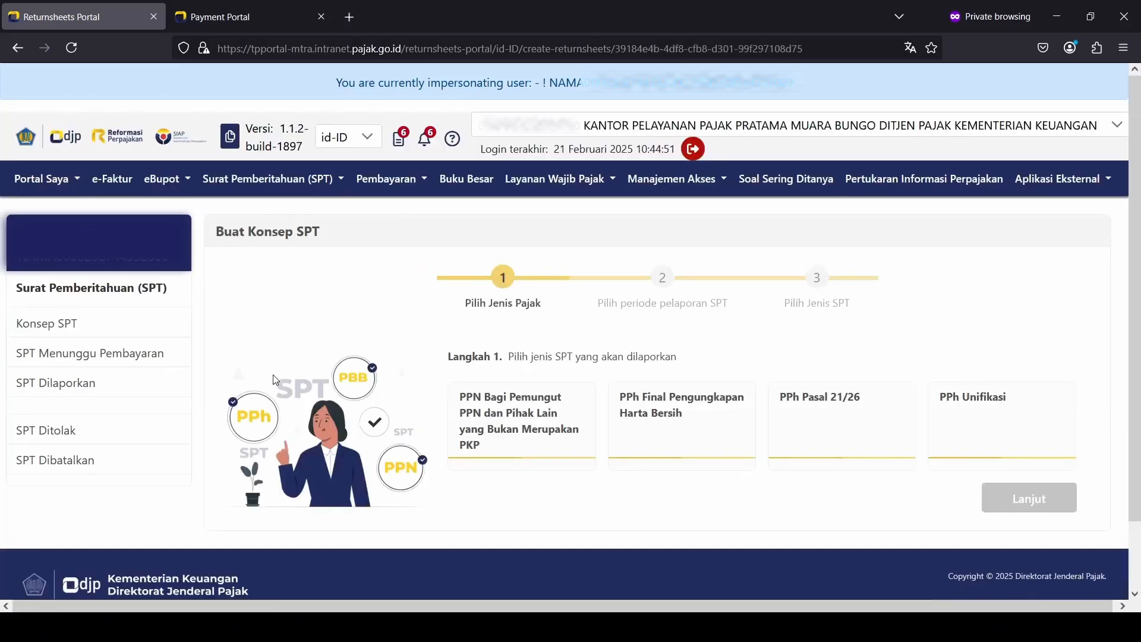
click(828, 411)
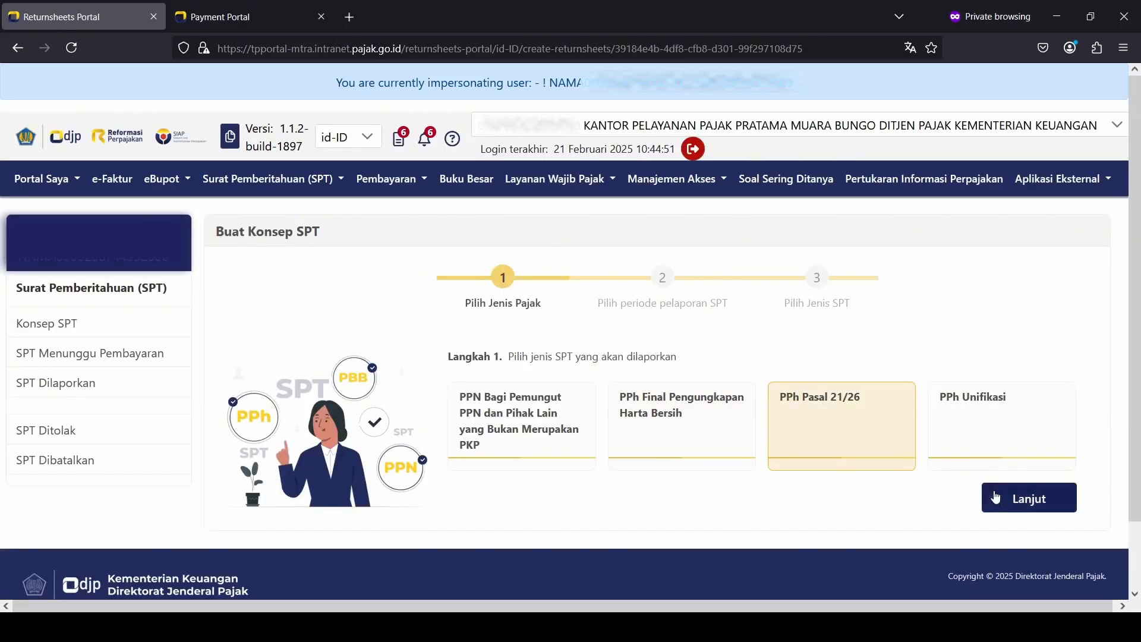
click(1008, 499)
click(660, 459)
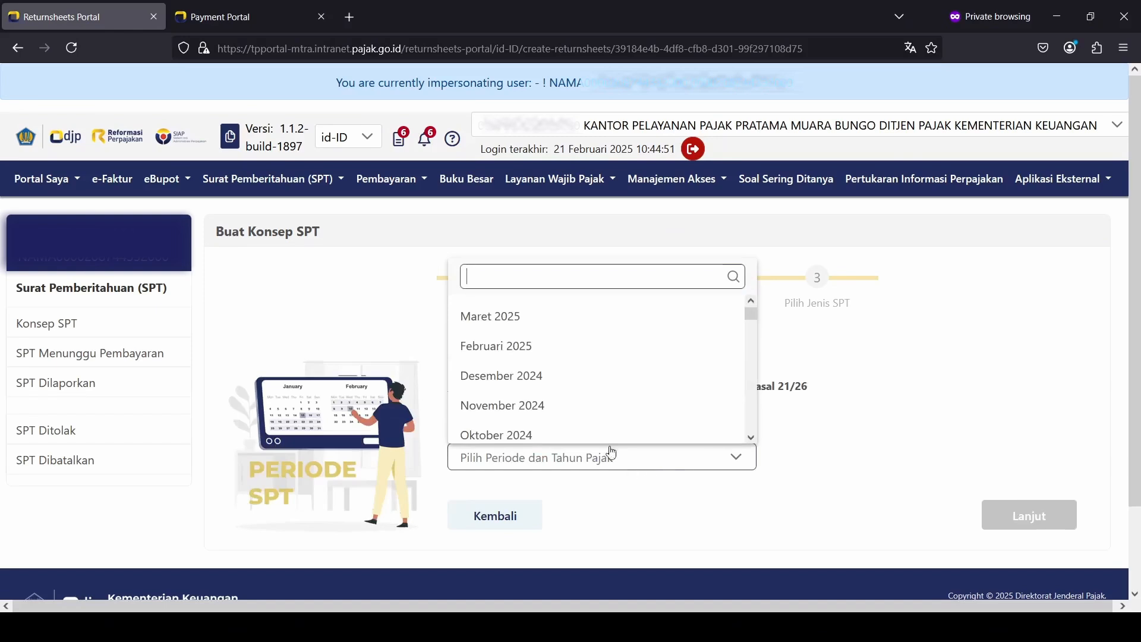
click(602, 343)
click(1014, 516)
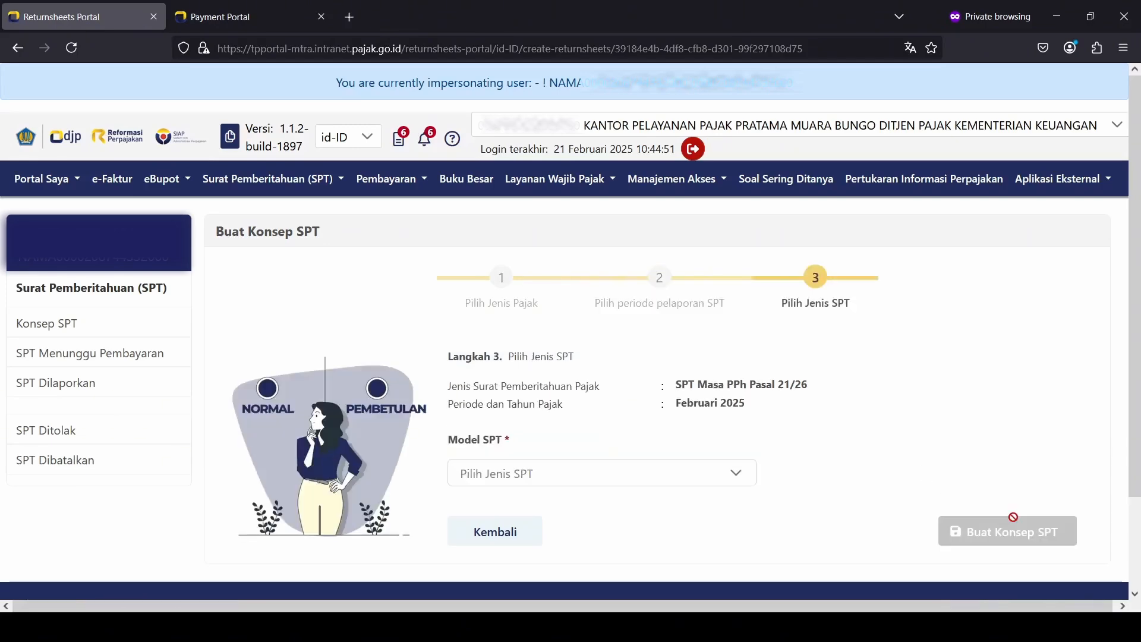
click(634, 476)
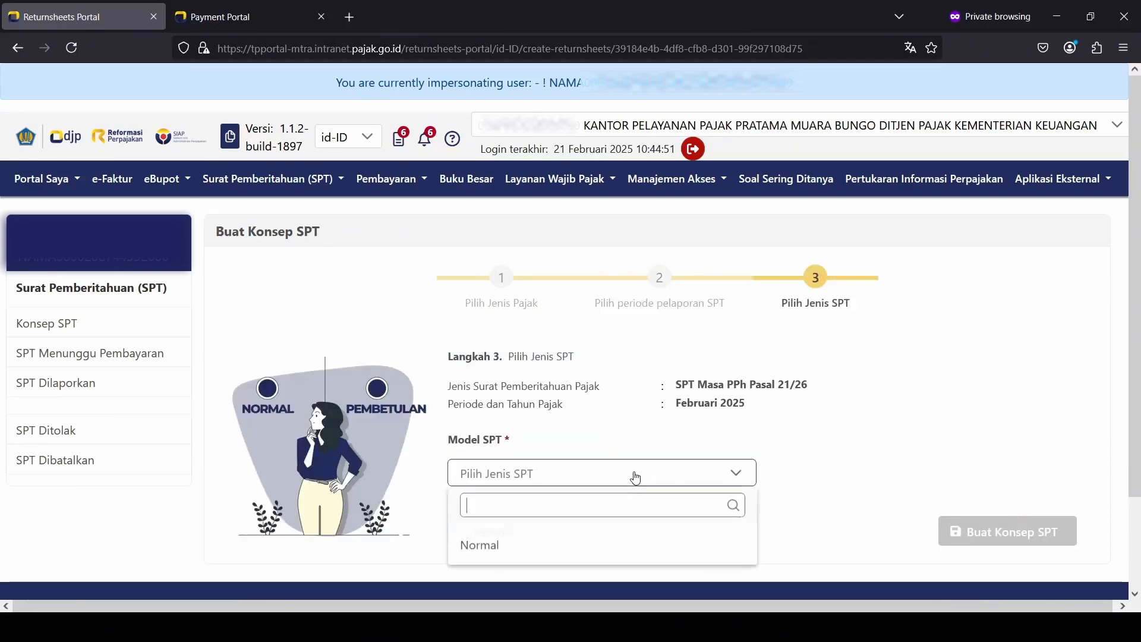
click(629, 544)
click(971, 530)
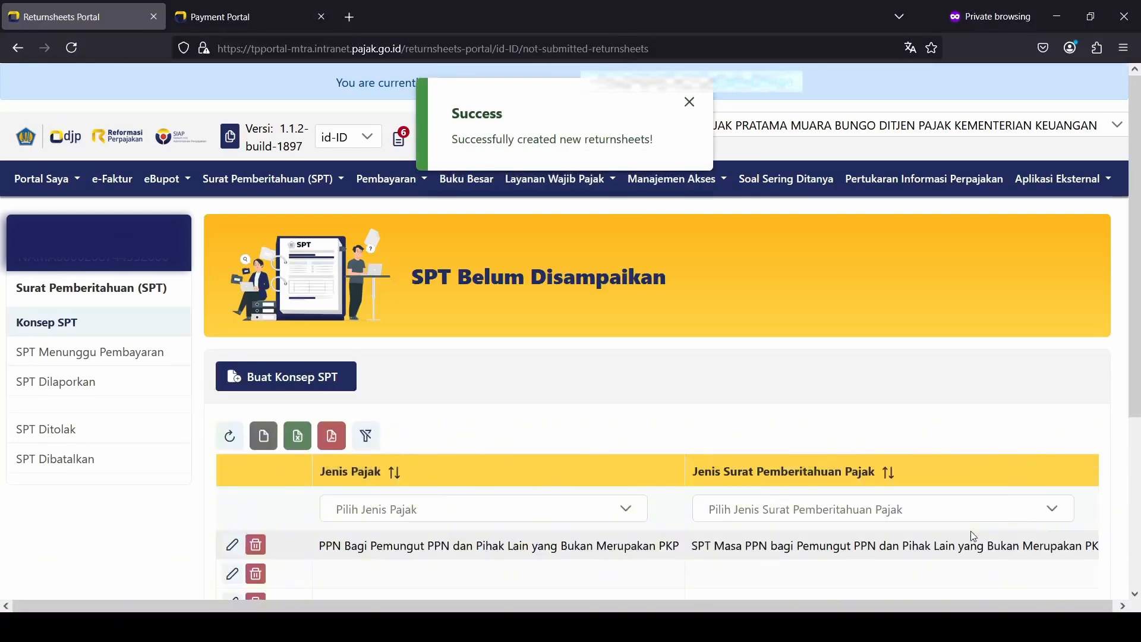
Step: Open the PPh Pasal 21/26 draft and review its Induk form showing 365.563 withheld
scroll(971, 530, down, 3)
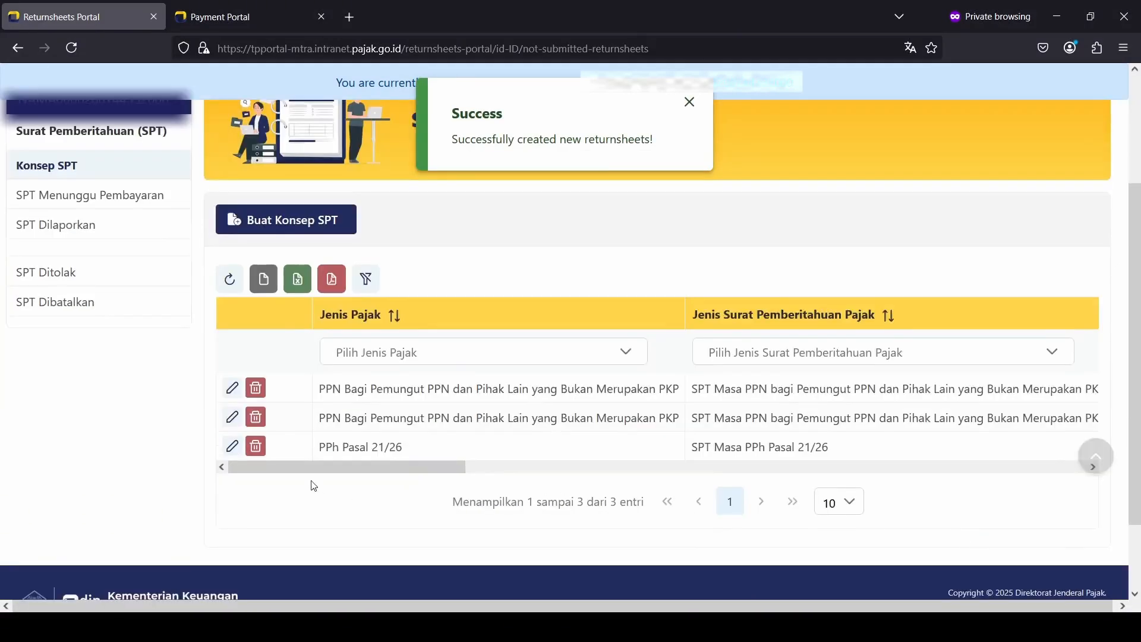
click(234, 448)
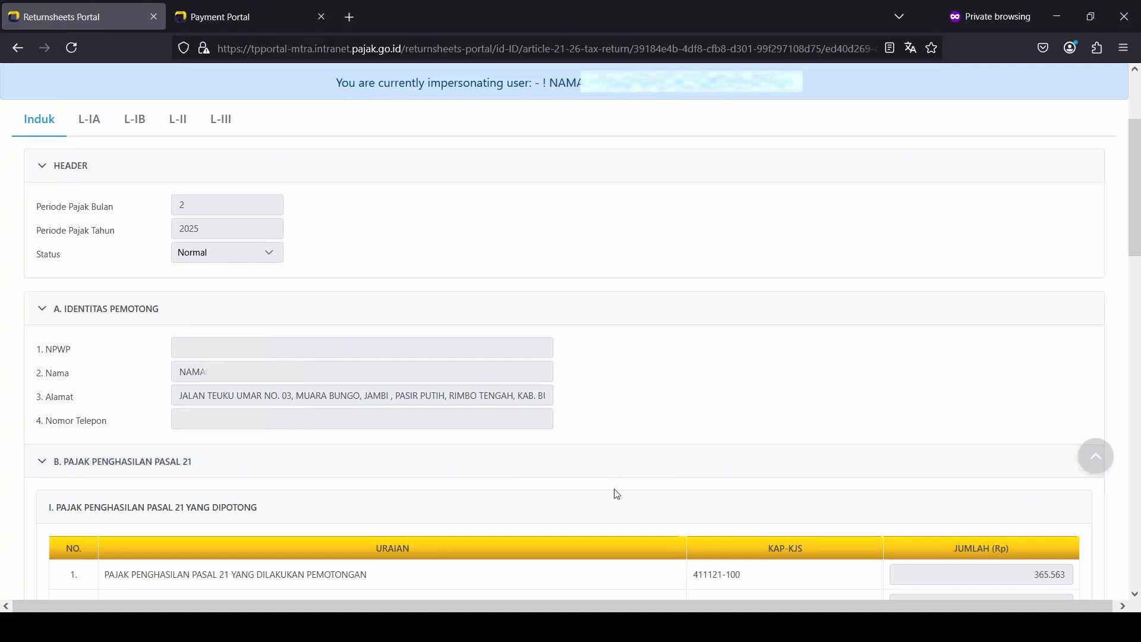
scroll(617, 495, down, 3)
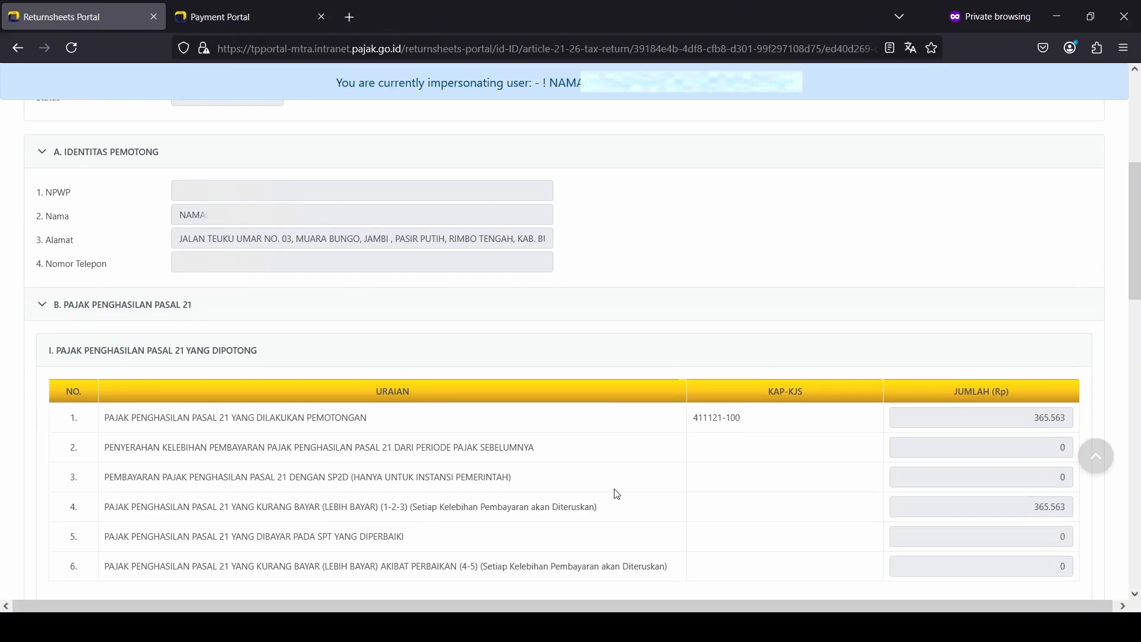
scroll(617, 494, up, 6)
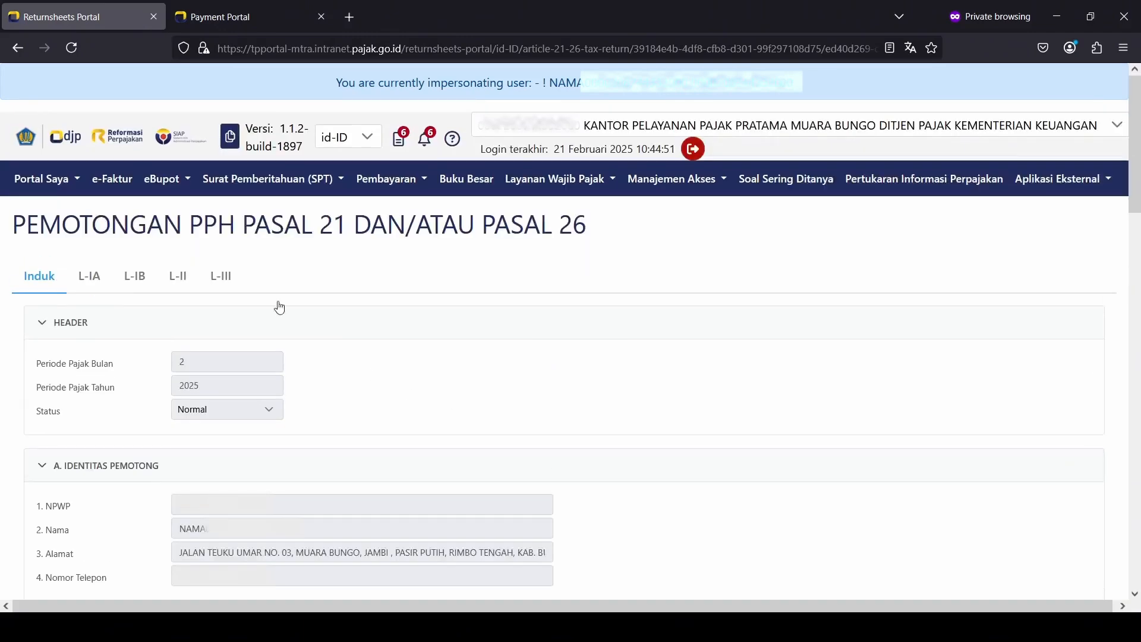
click(95, 277)
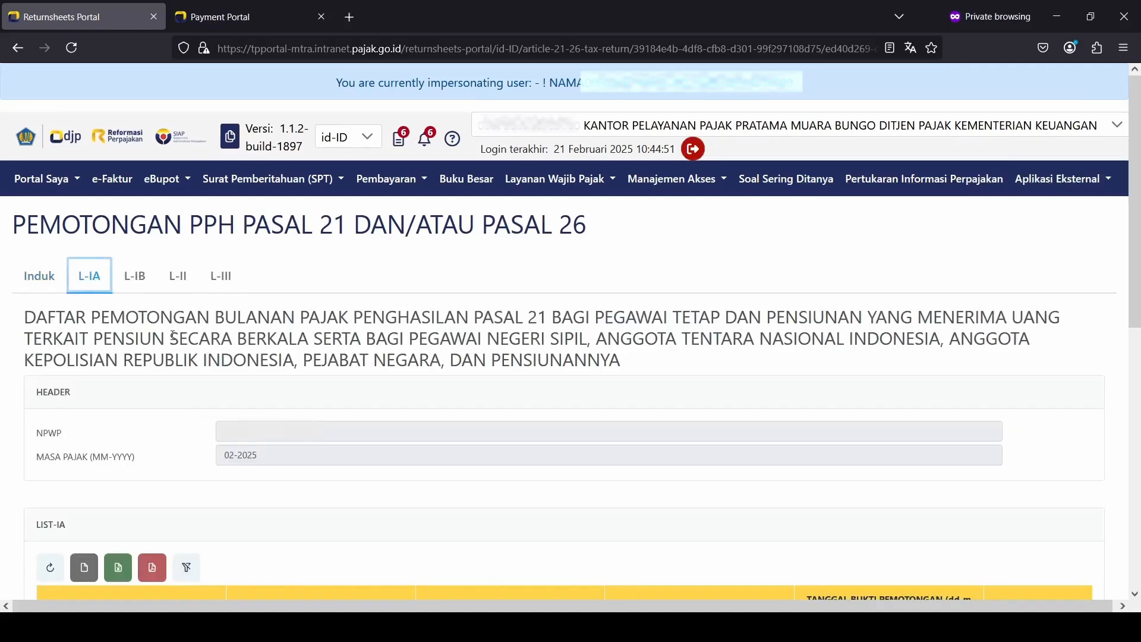
scroll(171, 339, down, 3)
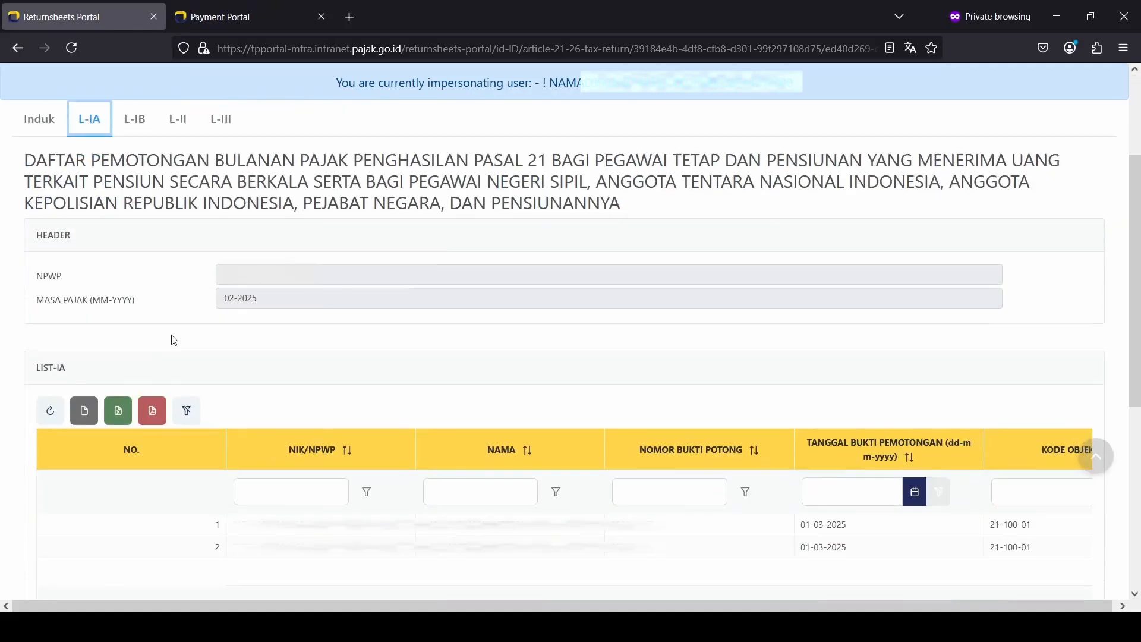
scroll(174, 340, down, 2)
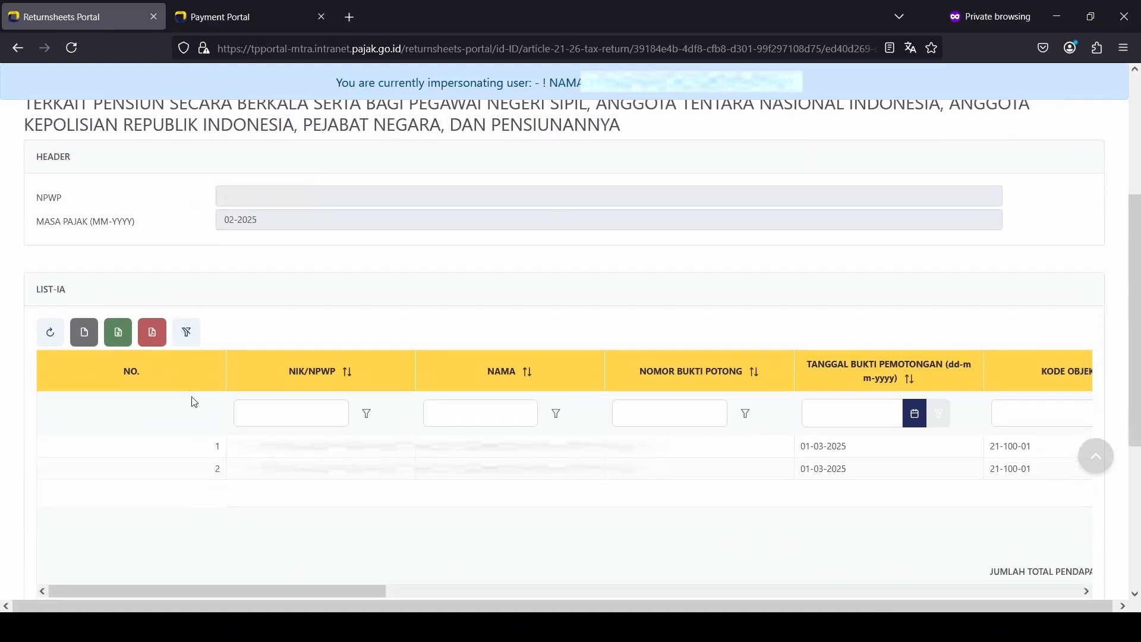
scroll(194, 403, down, 2)
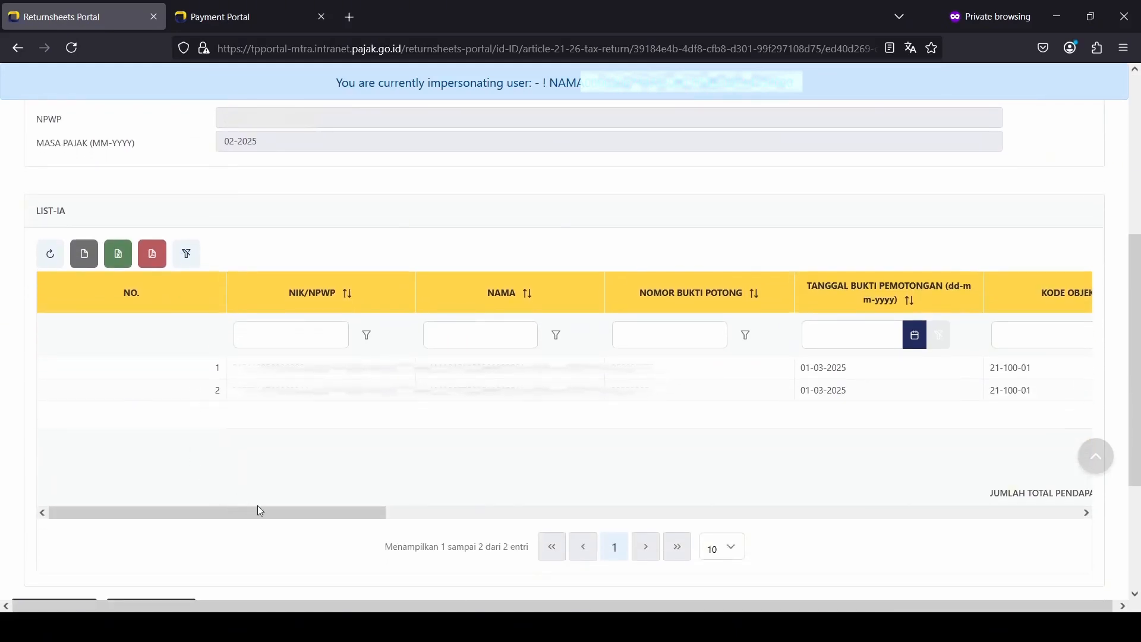
drag(260, 511, 627, 519)
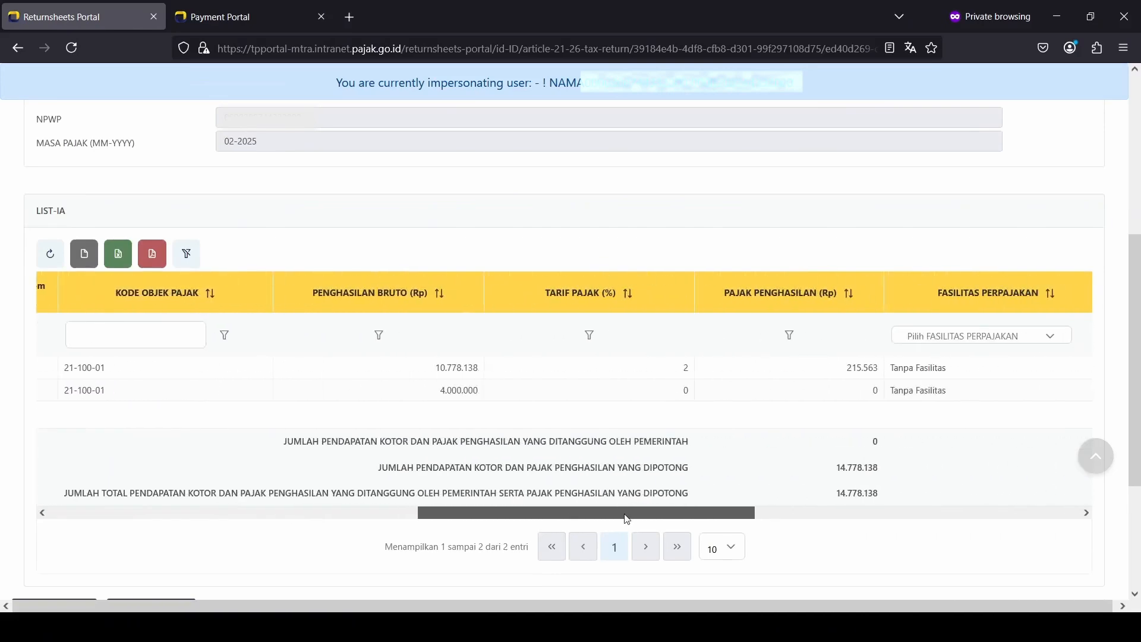
drag(627, 519, 213, 522)
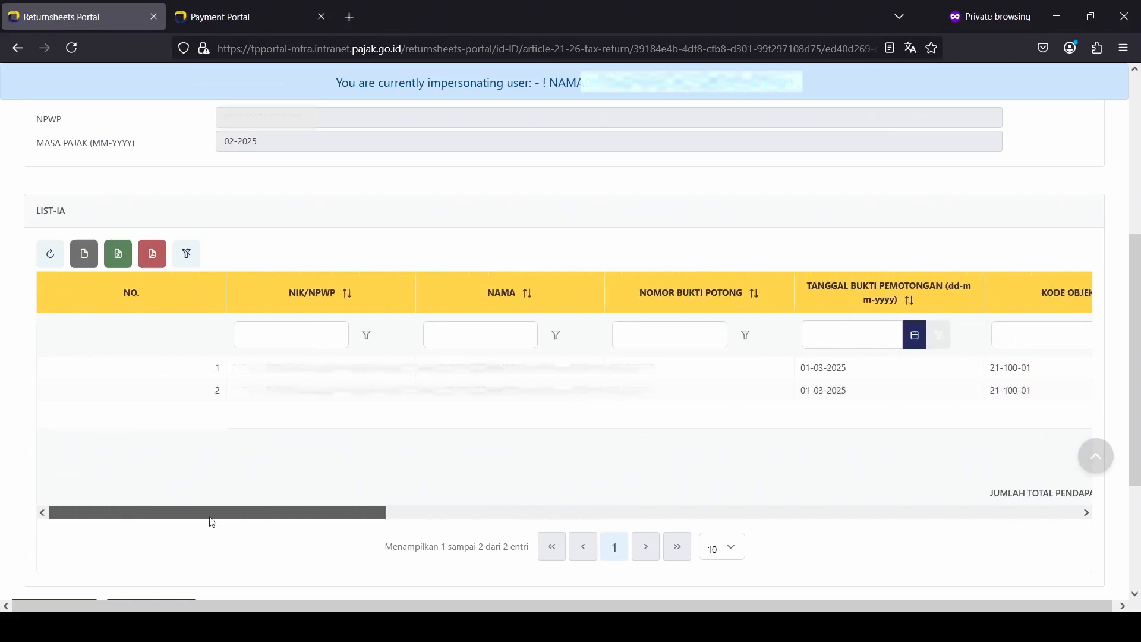
scroll(216, 516, up, 5)
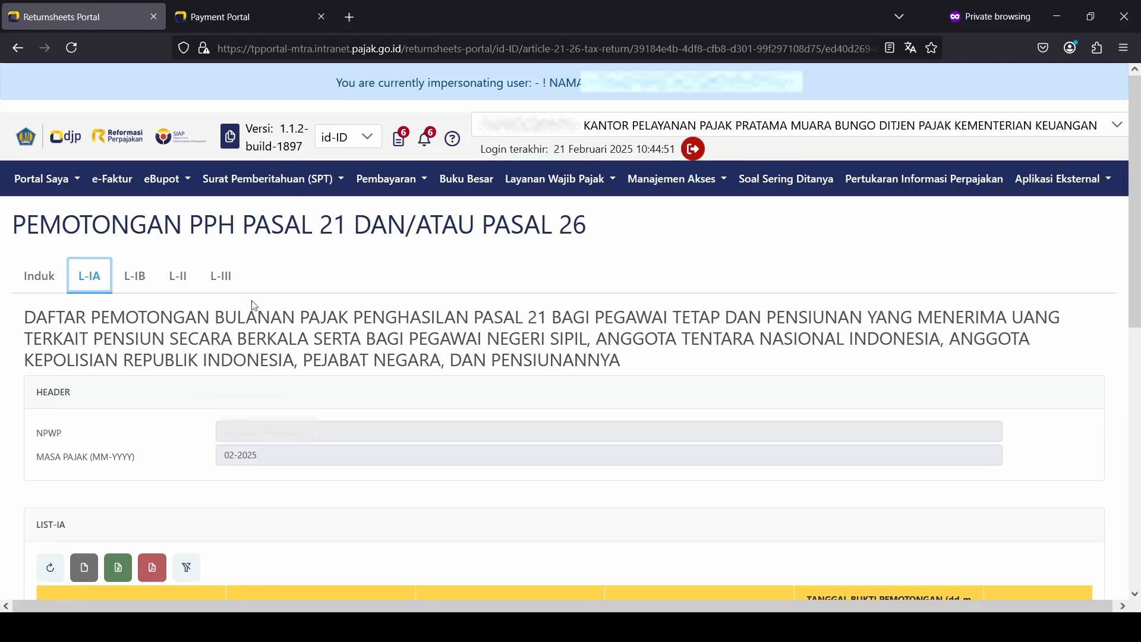
click(239, 287)
scroll(378, 443, down, 5)
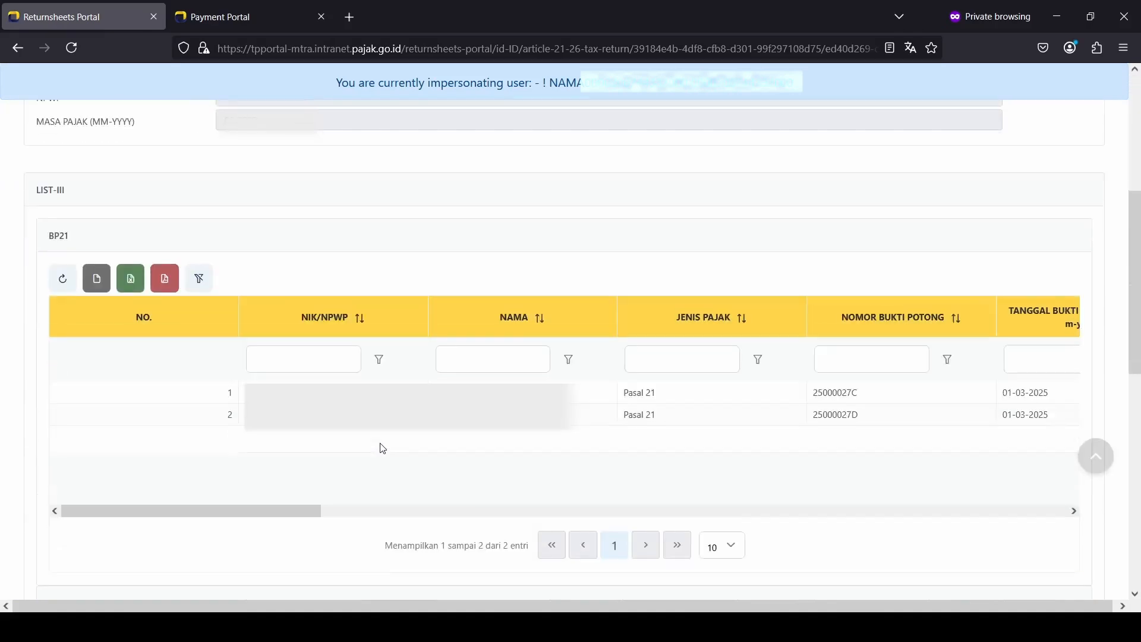
drag(276, 517, 188, 505)
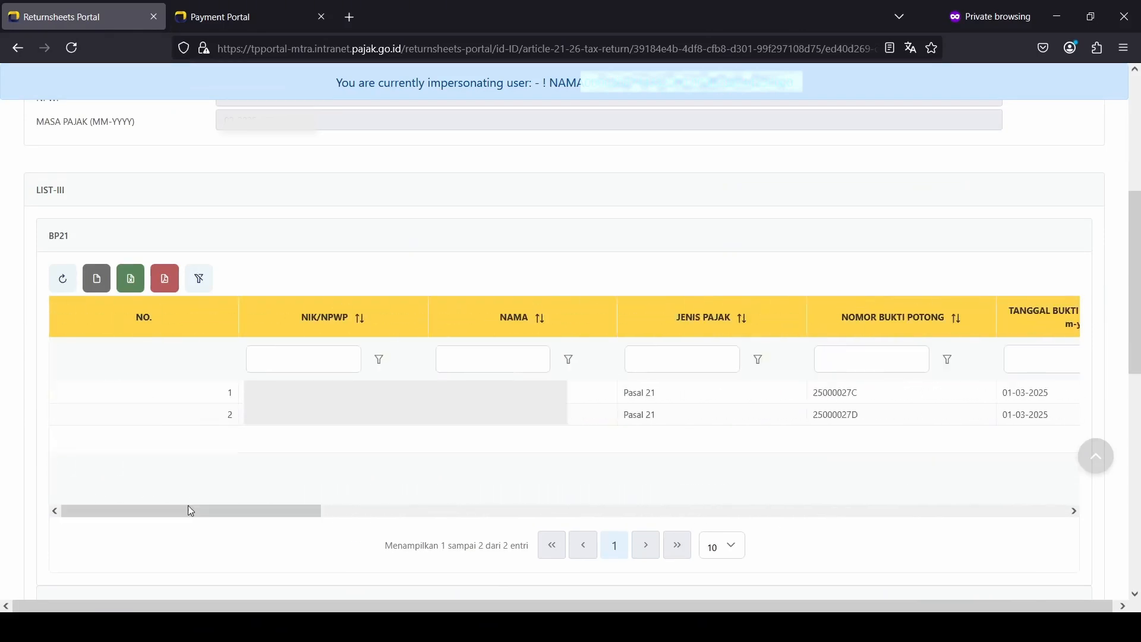
scroll(188, 505, up, 4)
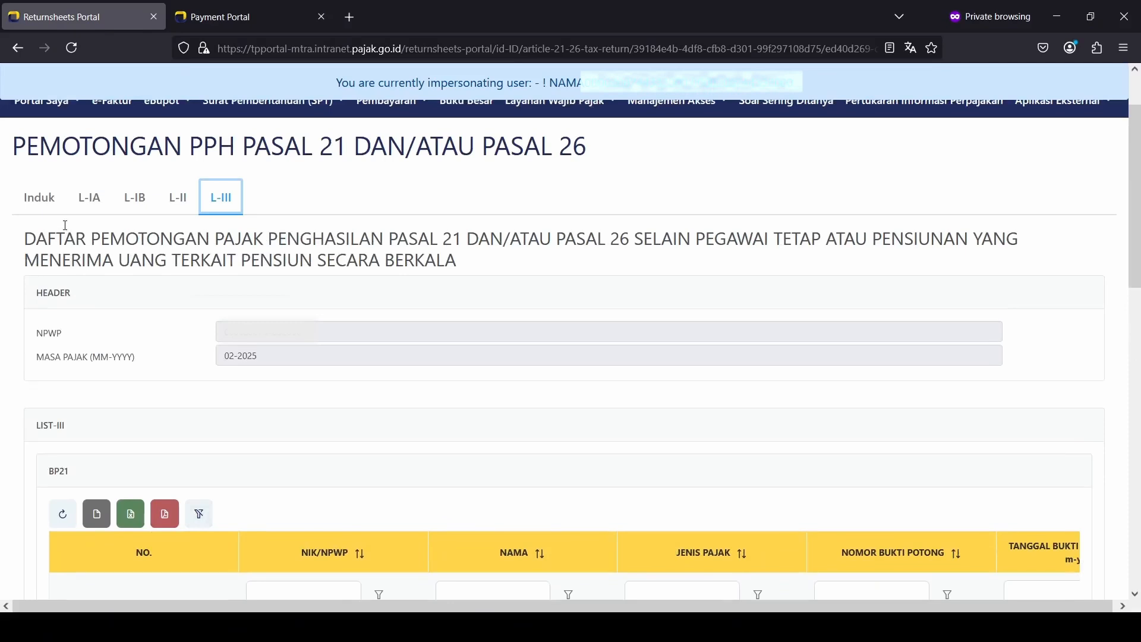
click(57, 209)
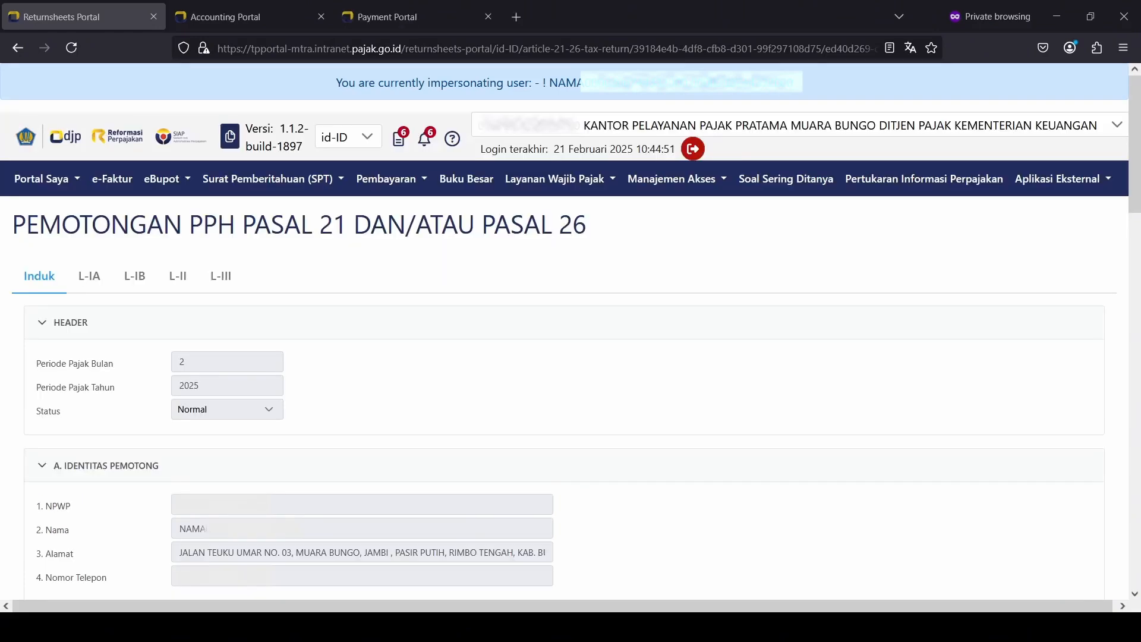
Step: Scroll to section D and tick the declaration that the return is correct
scroll(455, 428, down, 15)
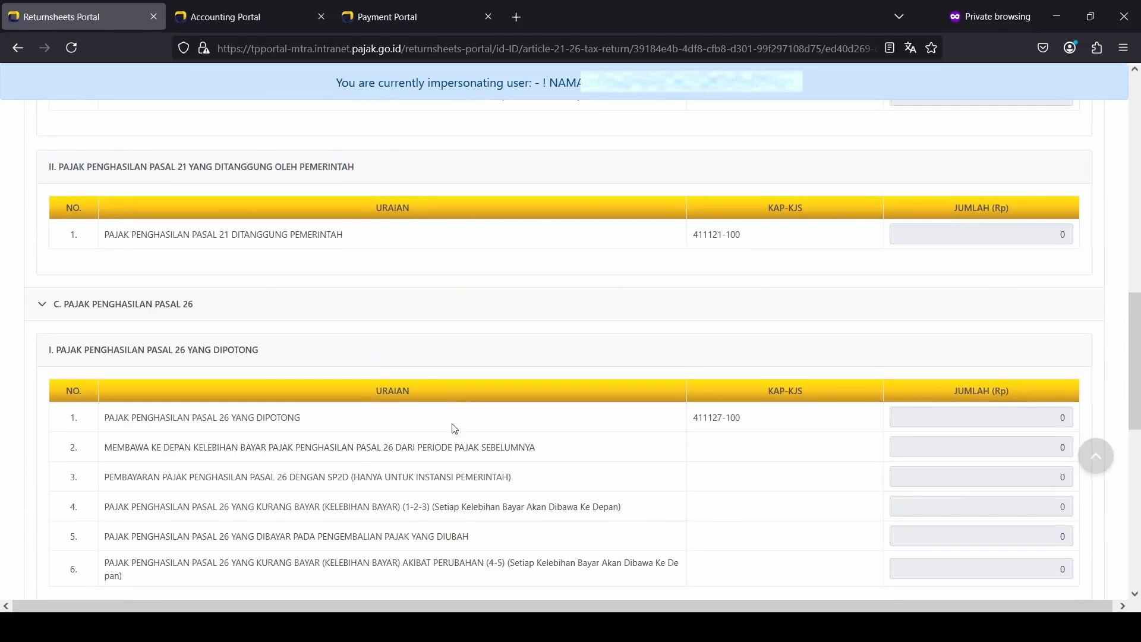
scroll(455, 428, down, 10)
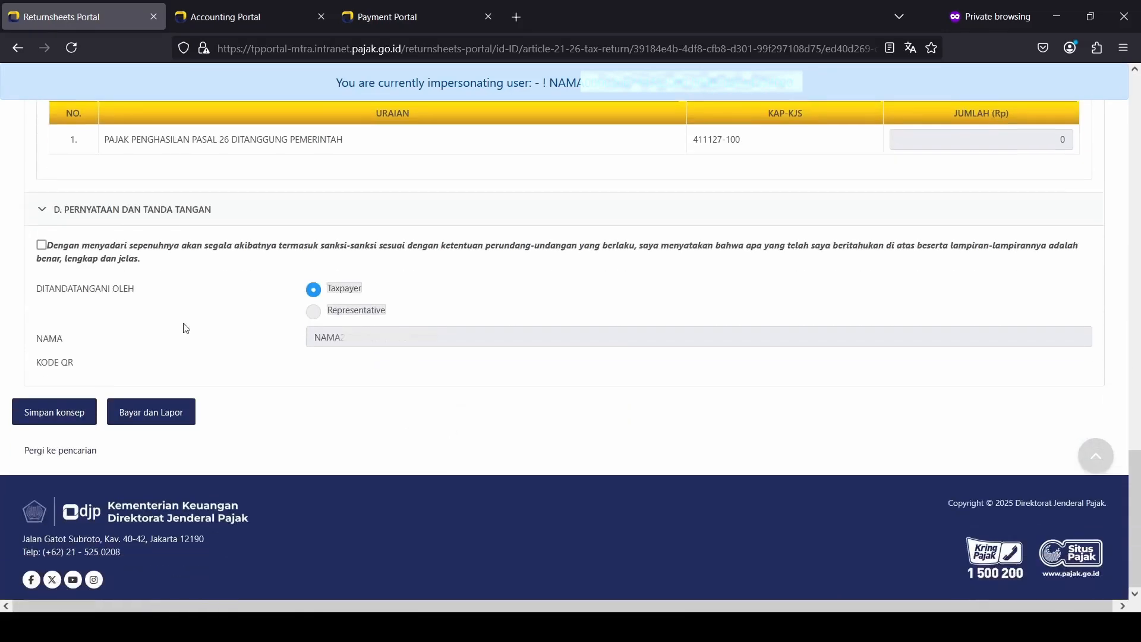
click(41, 245)
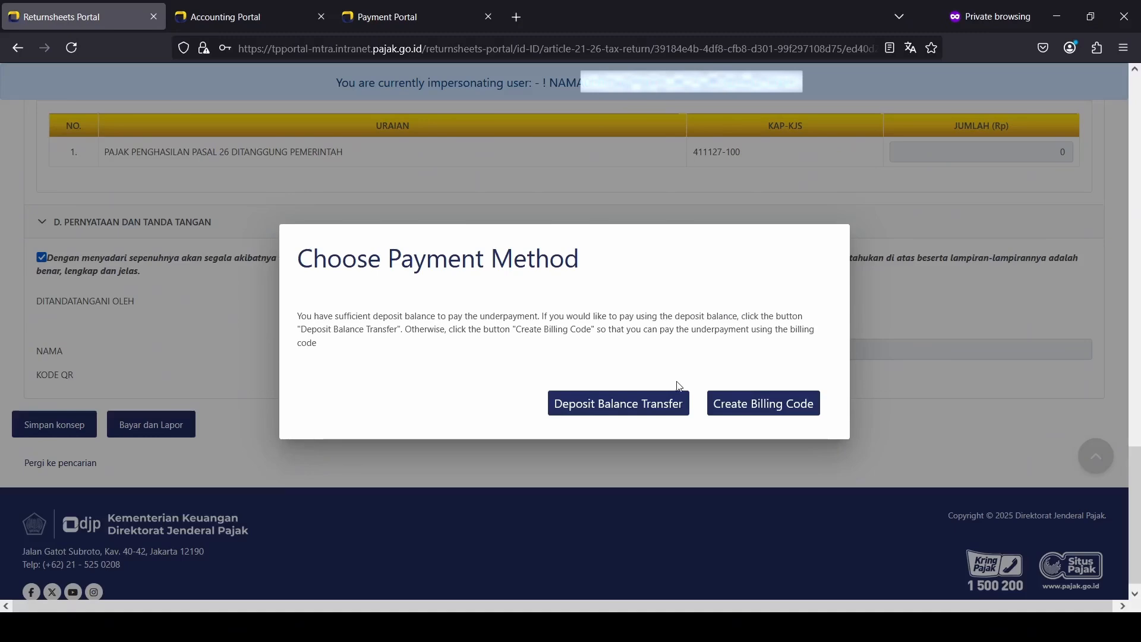
Step: Pay via Deposit Balance Transfer and sign the return with the signer's passphrase
click(623, 410)
click(456, 369)
text(••••)
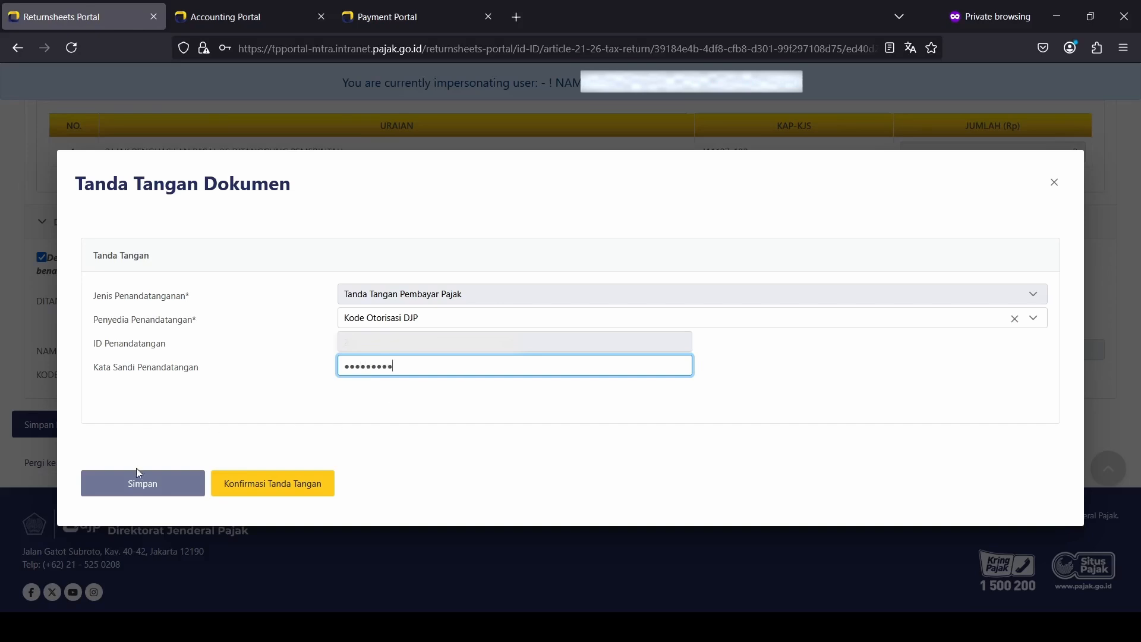
click(141, 485)
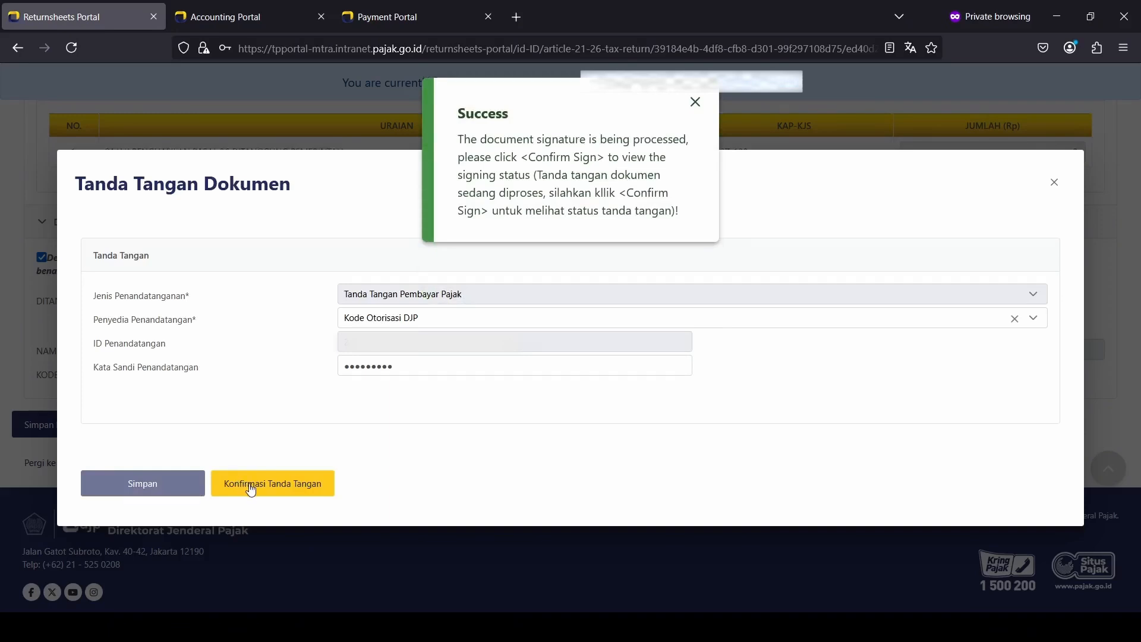
click(251, 486)
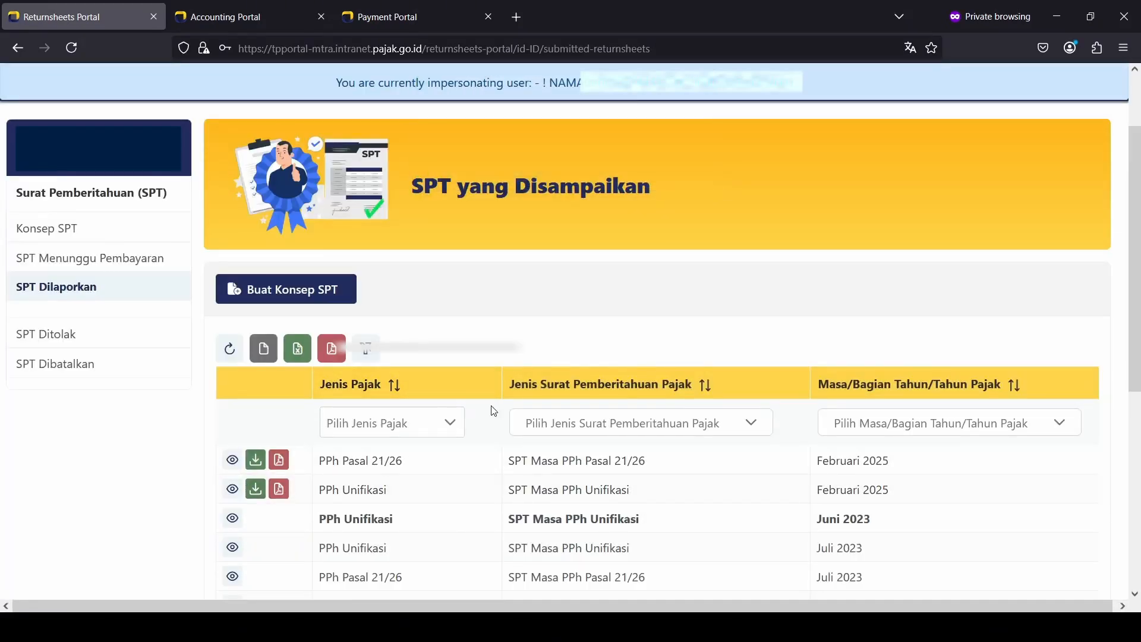
Step: Download the reported PPh Pasal 21/26 Februari 2025 return from SPT Dilaporkan
click(256, 461)
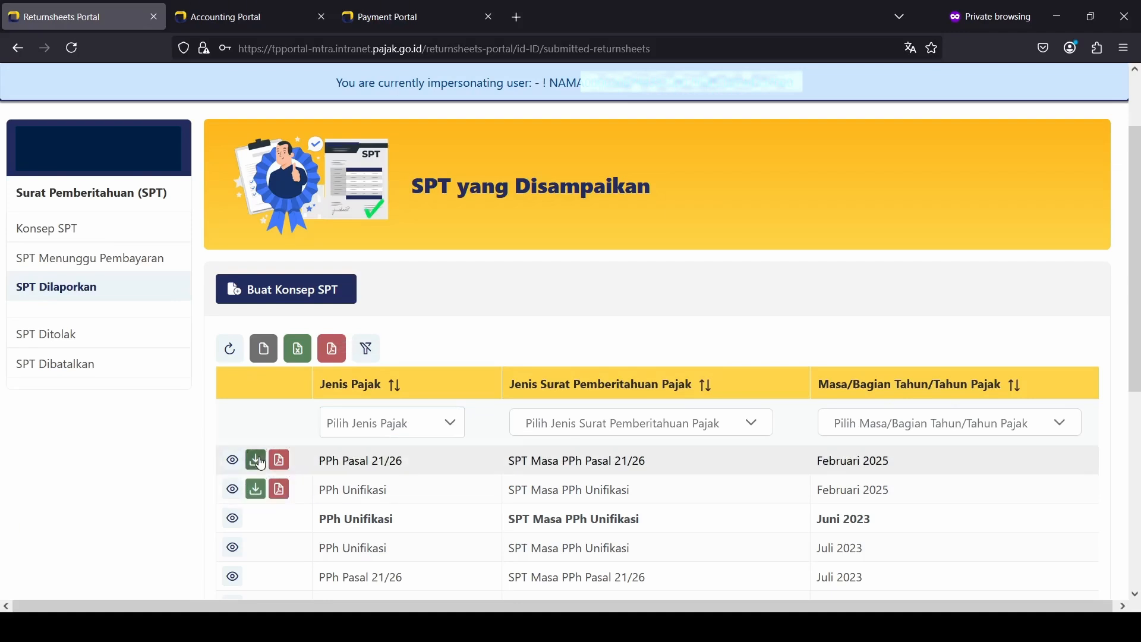
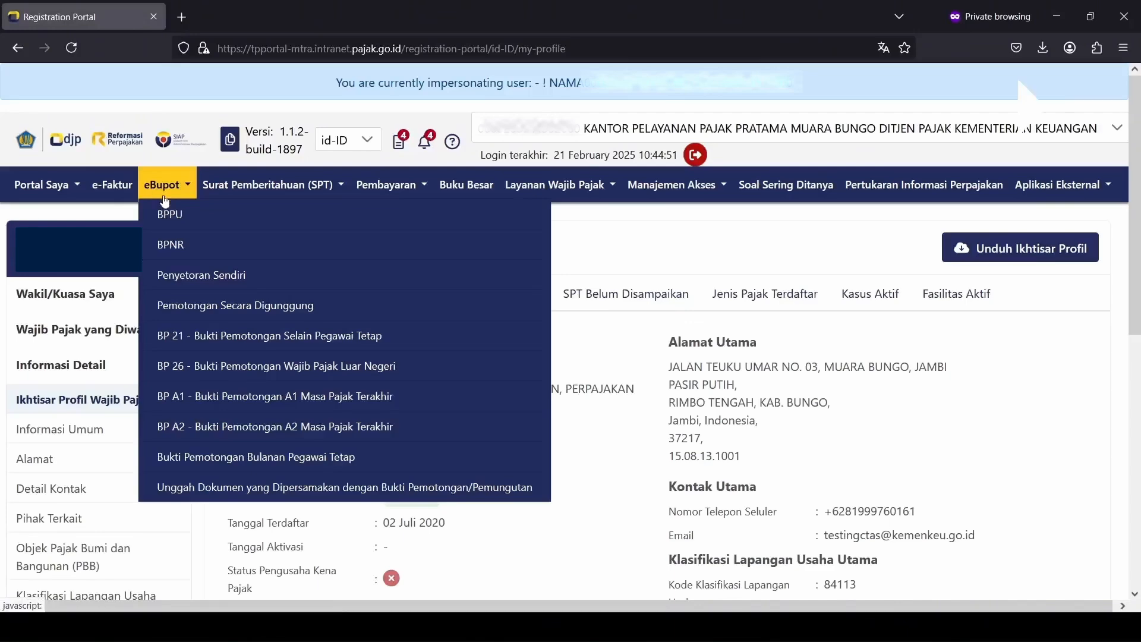
Step: Start a new BPPU slip for Februari 2025 and paste in the recipient's NPWP
click(175, 214)
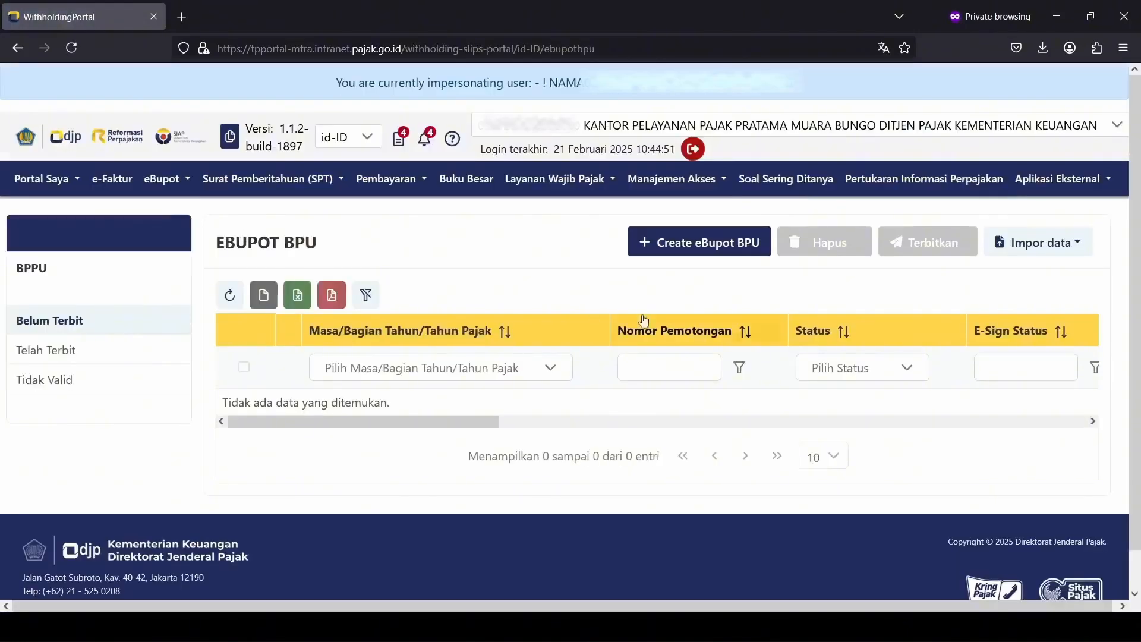
click(714, 258)
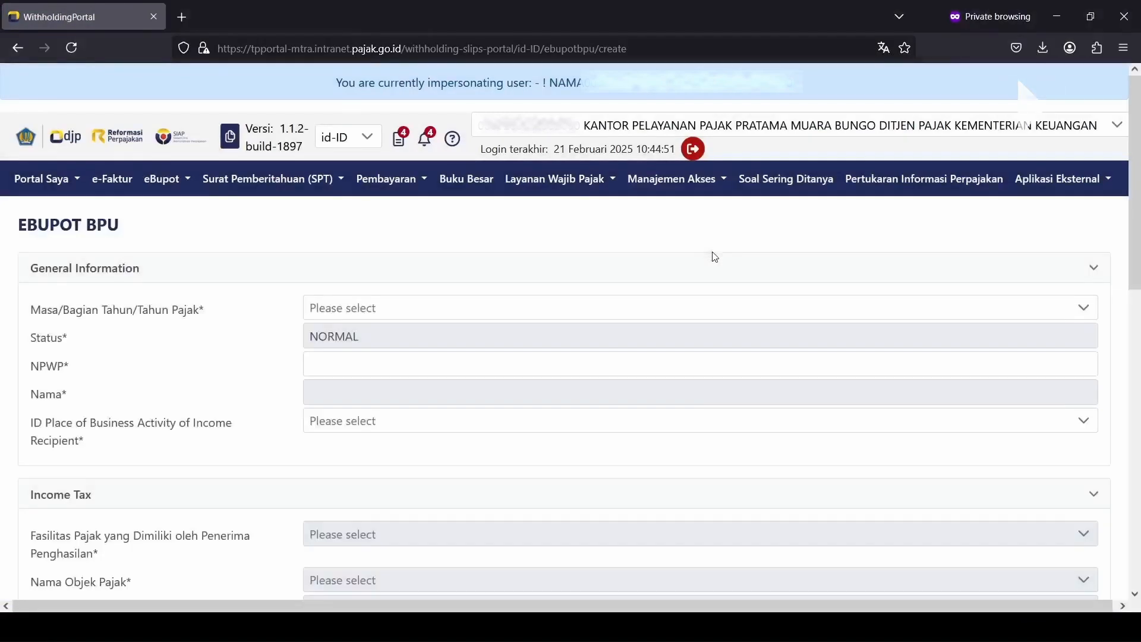
click(491, 307)
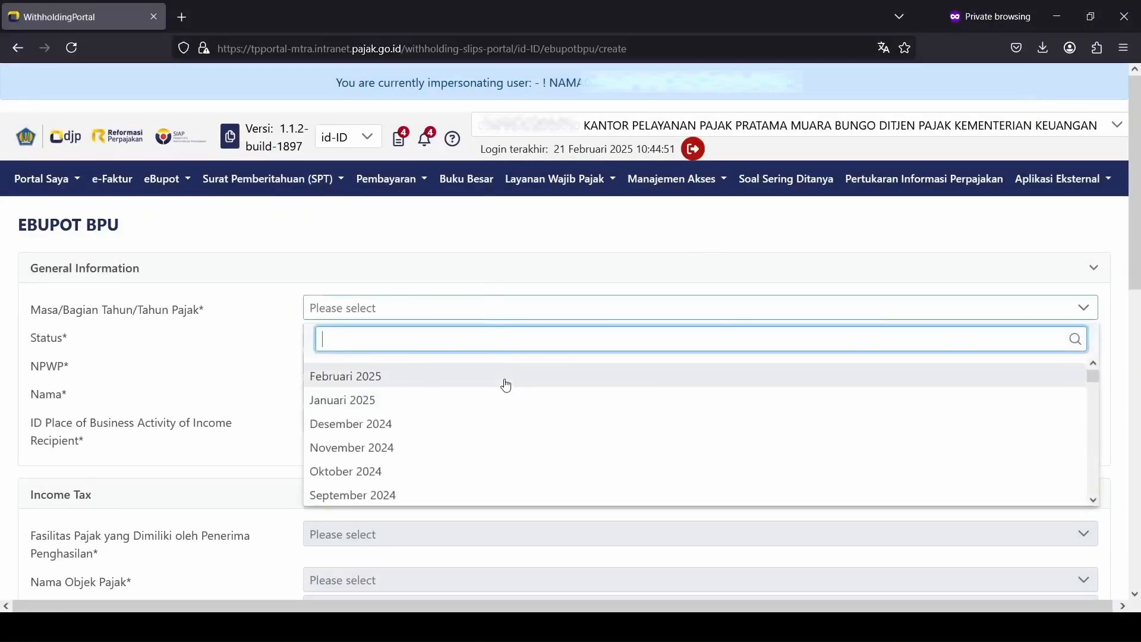
click(506, 385)
click(502, 369)
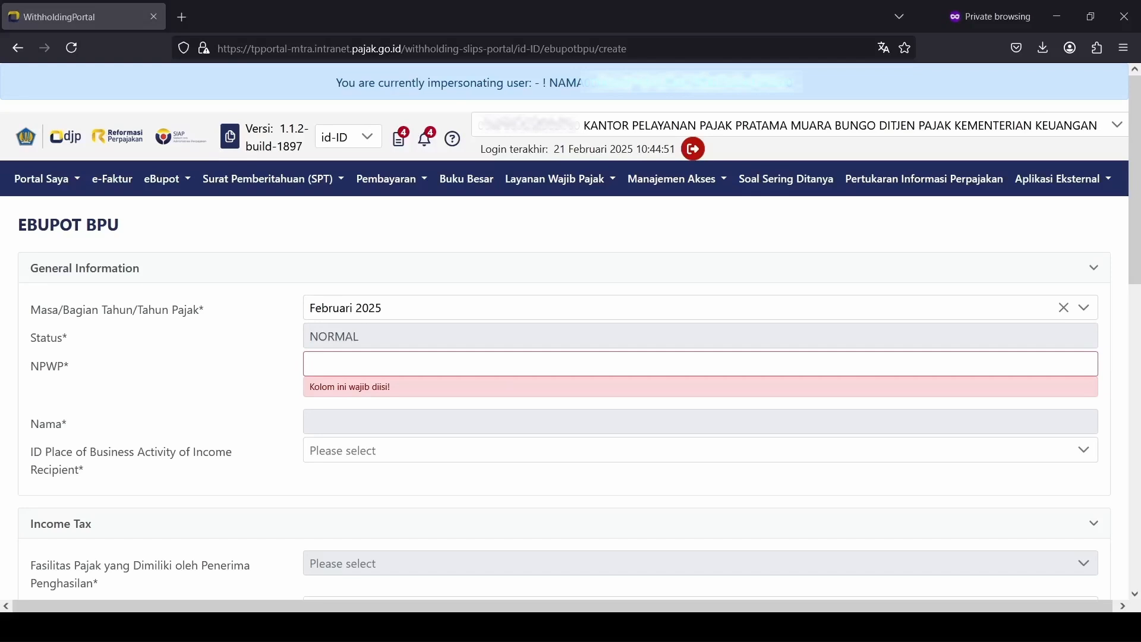
click(396, 353)
key(ctrl+v)
key(Tab)
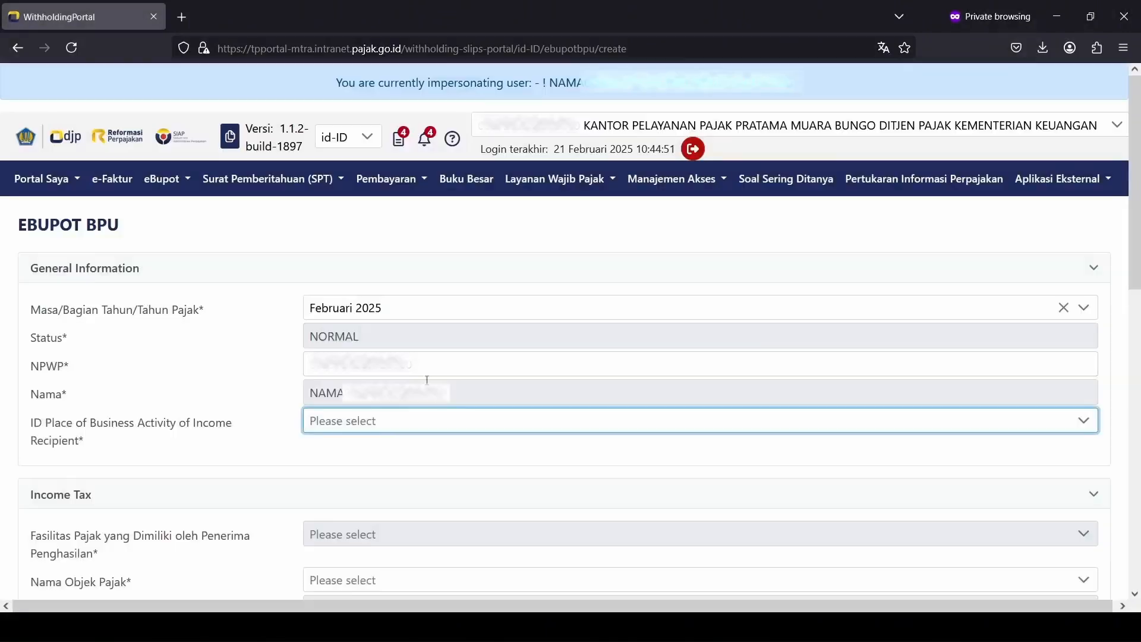
Step: Pick the recipient's ID Place and set the tax facility to Tanpa Fasilitas
scroll(437, 400, down, 2)
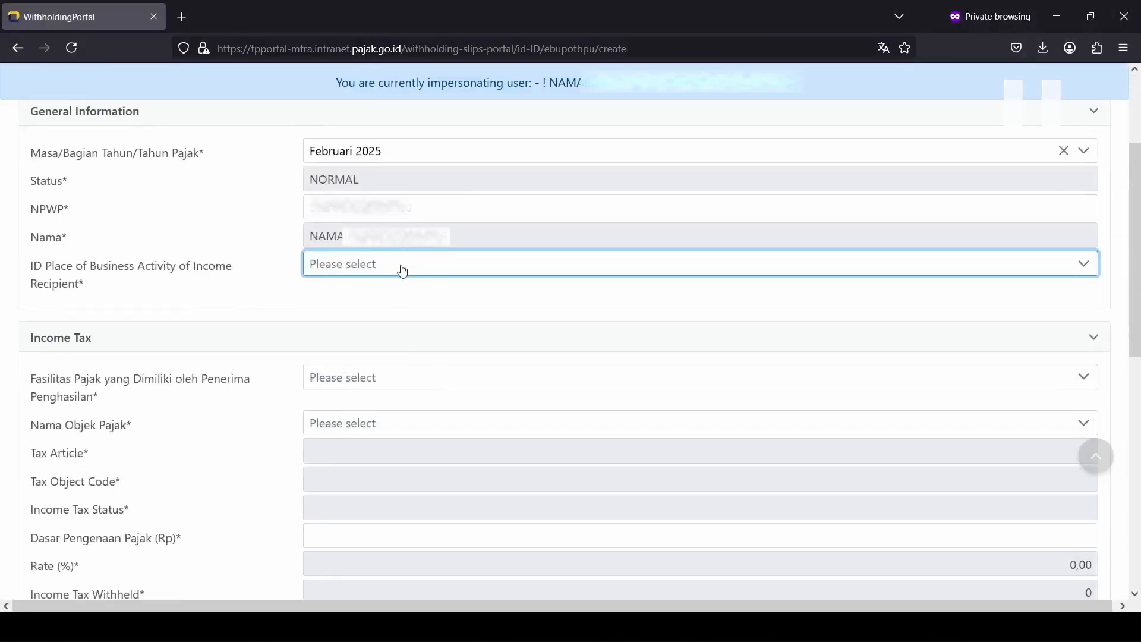
click(403, 269)
click(429, 333)
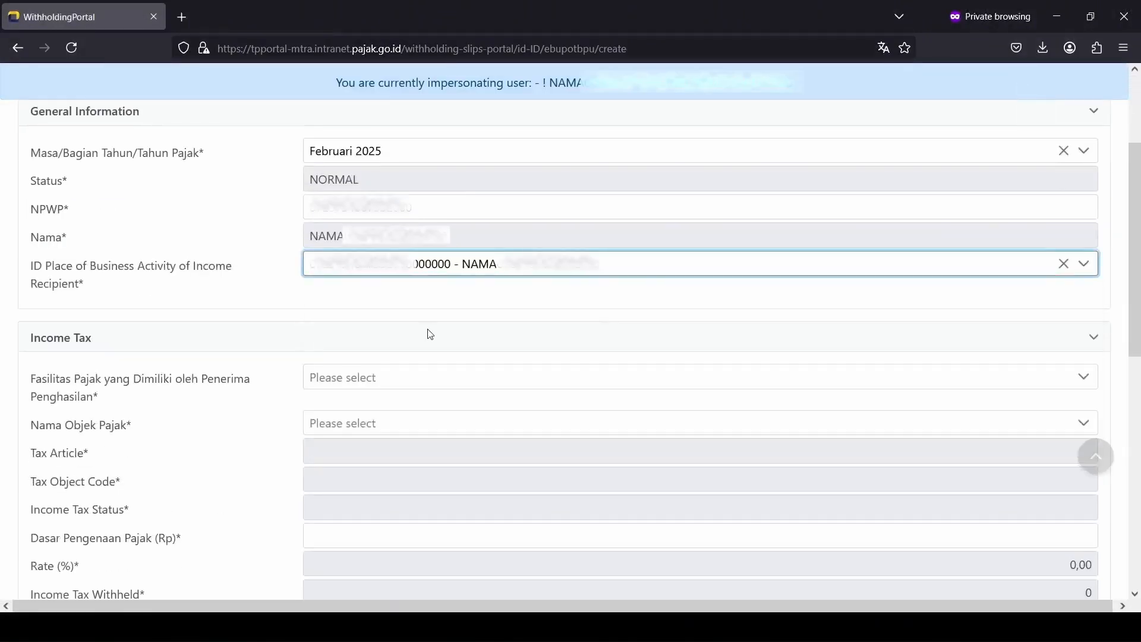
click(433, 377)
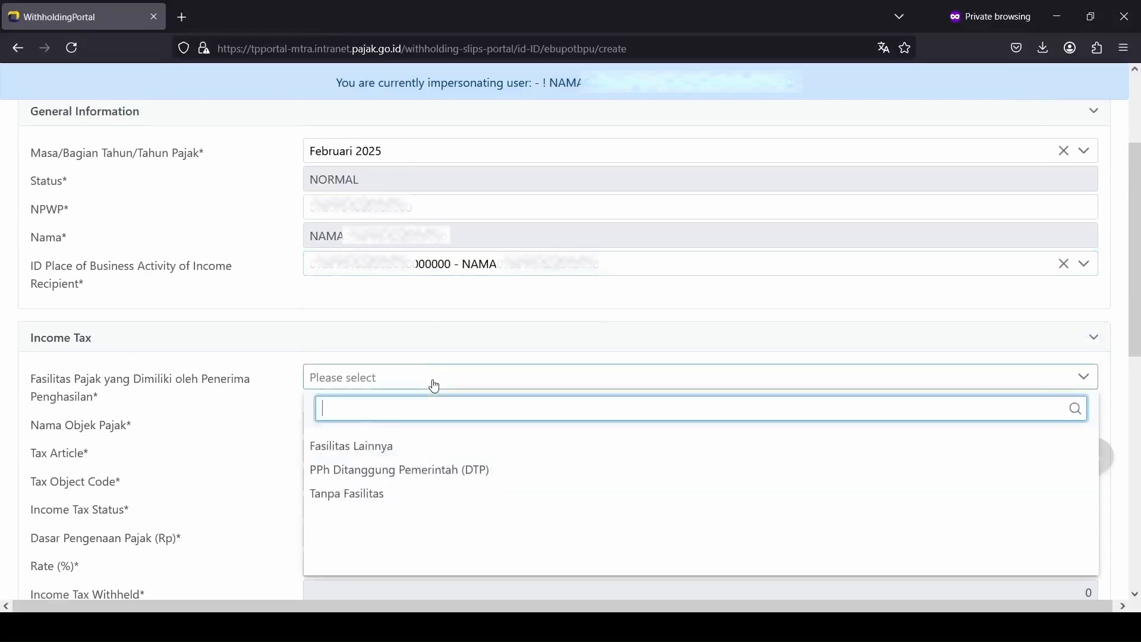
click(464, 496)
Step: Choose tax object Pemungutan oleh Bendaharawan and enter a 12000000 tax base, giving 180.000 withheld
scroll(461, 494, down, 2)
click(441, 343)
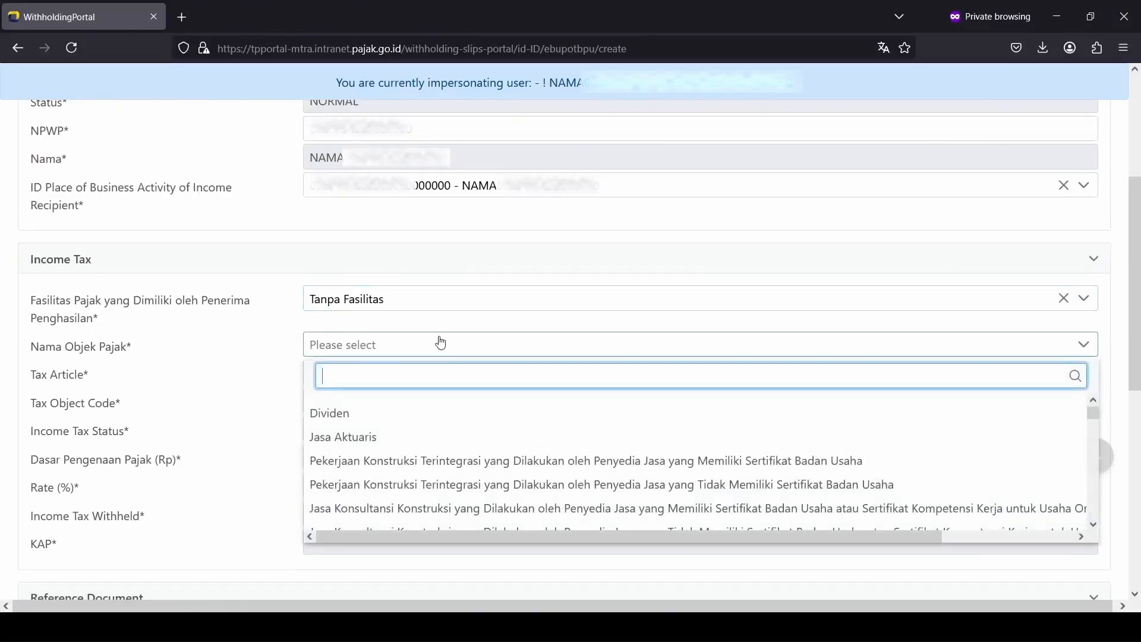
text(benda)
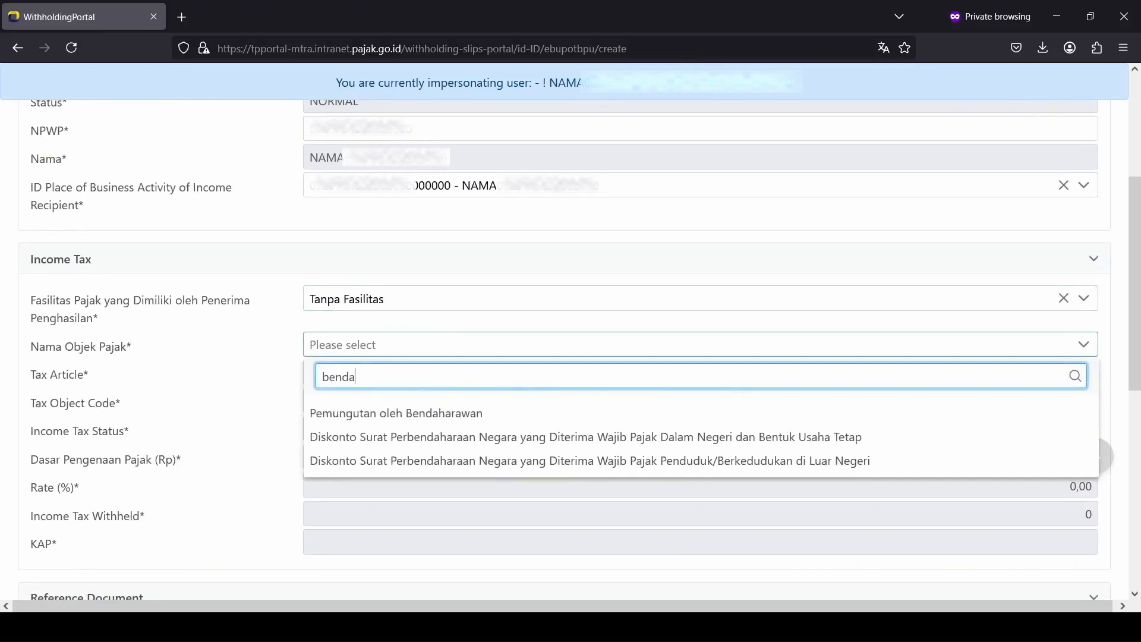
click(427, 415)
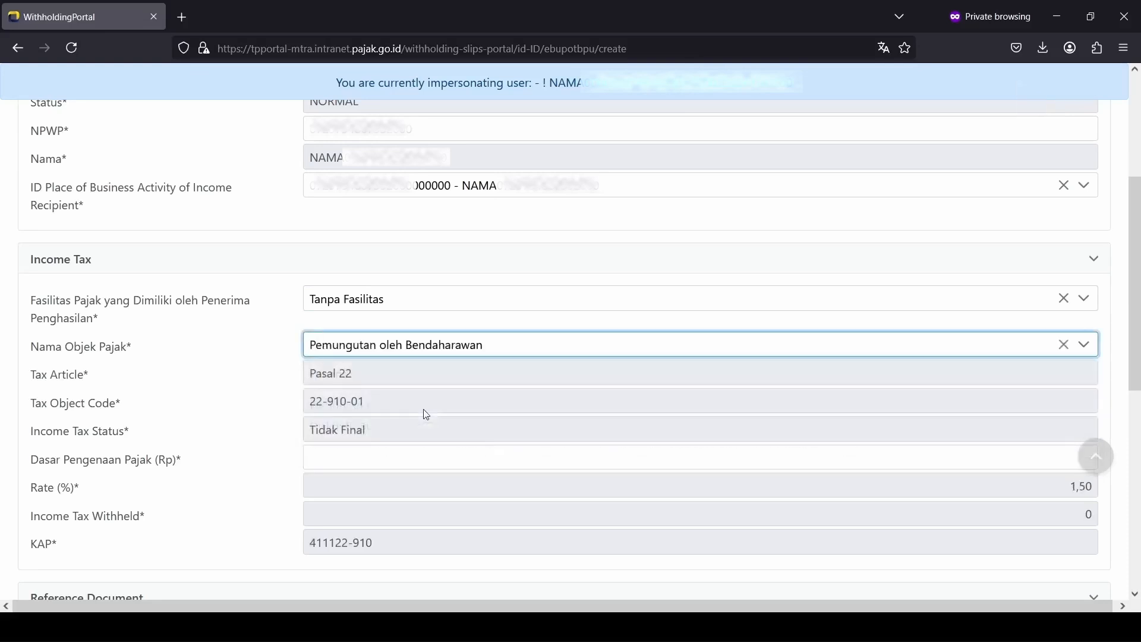
scroll(427, 415, down, 1)
click(534, 374)
text(12000000)
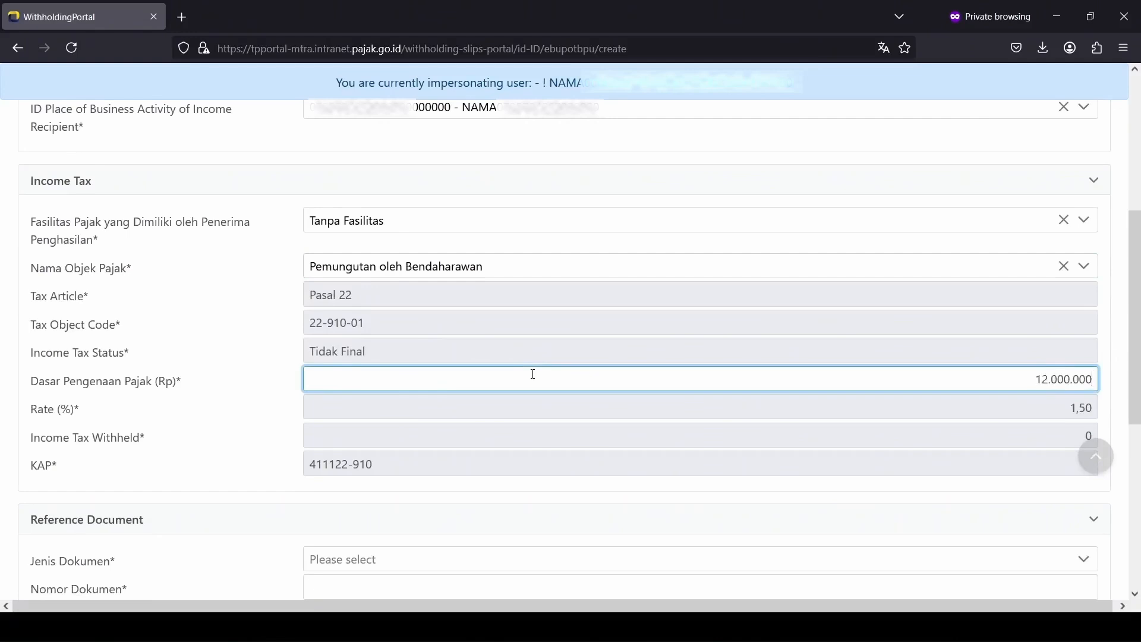
key(Tab)
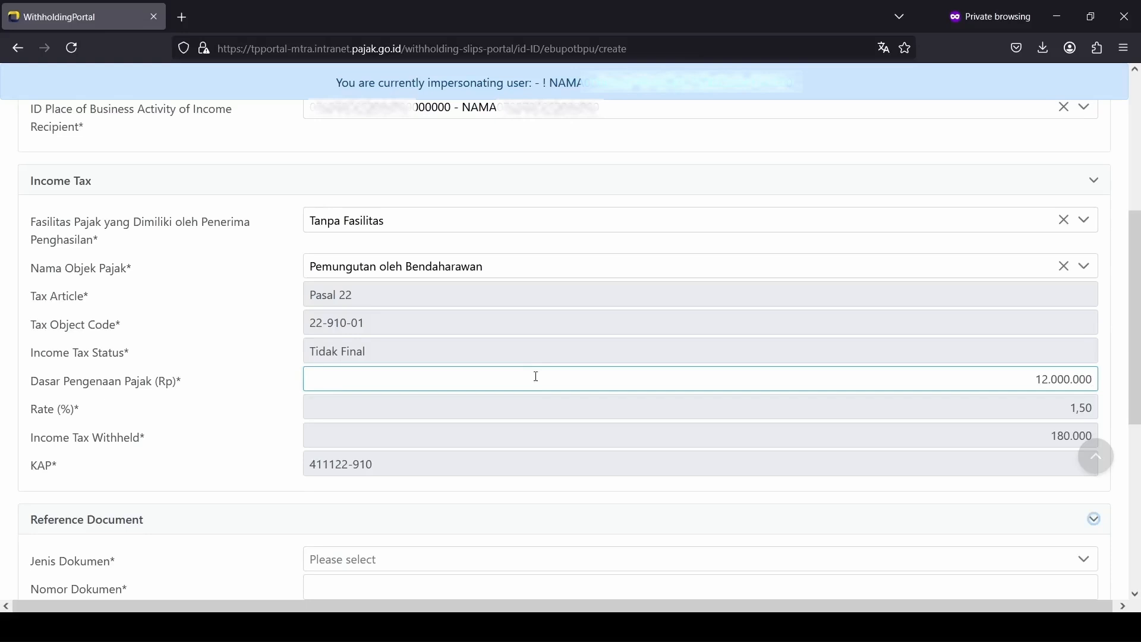
Step: Set the reference document to a Faktur Pajak dated 21-02-2025
scroll(536, 376, down, 4)
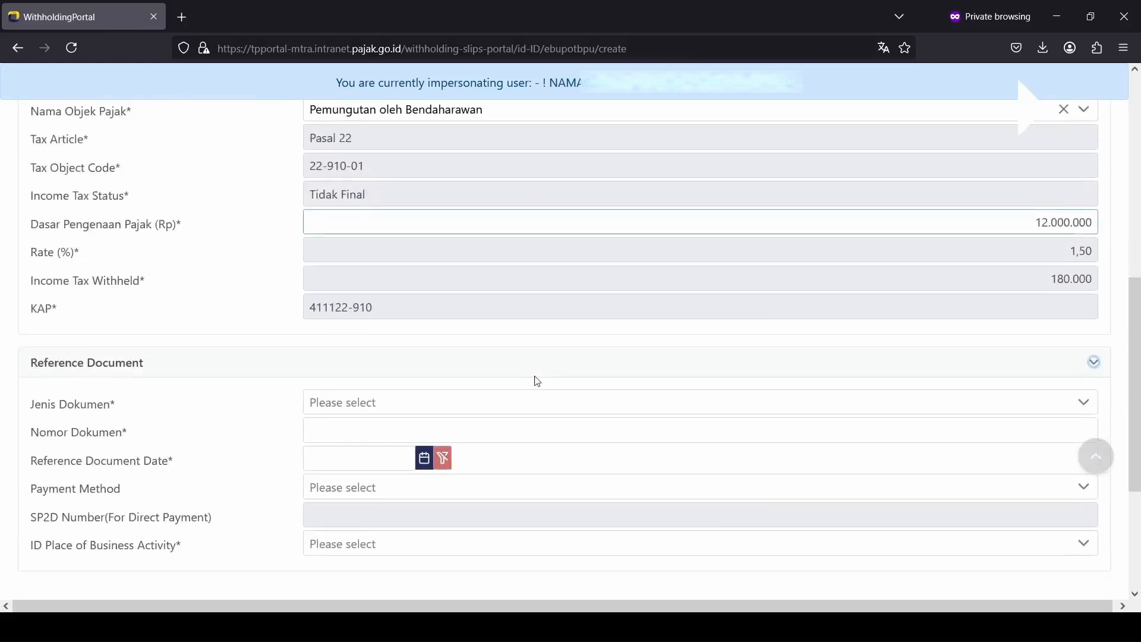
click(460, 337)
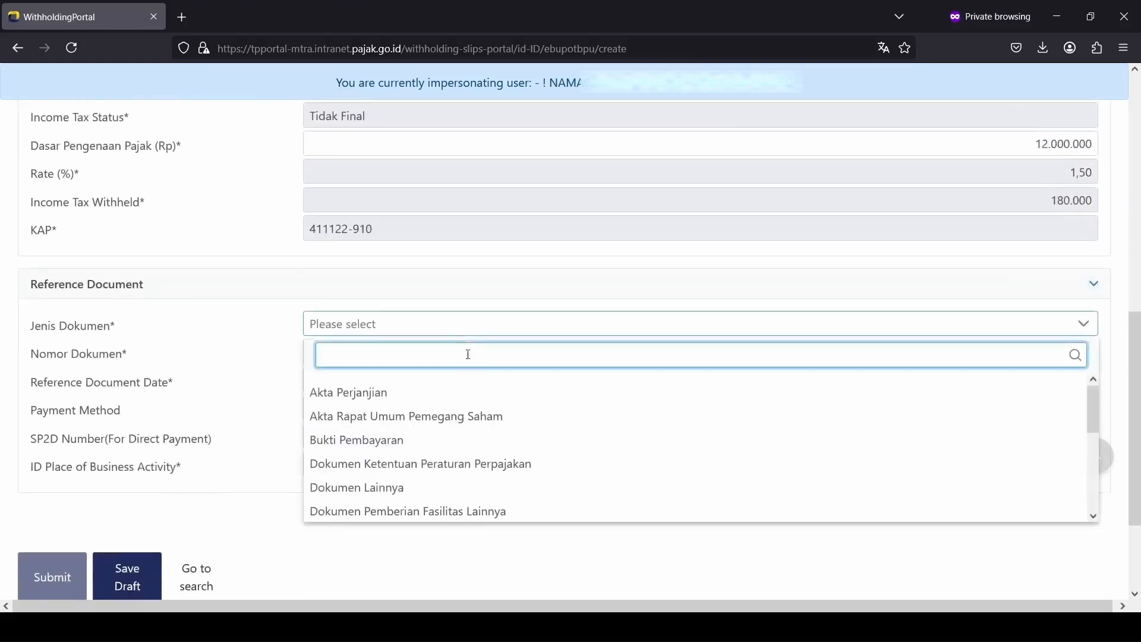
scroll(479, 404, down, 2)
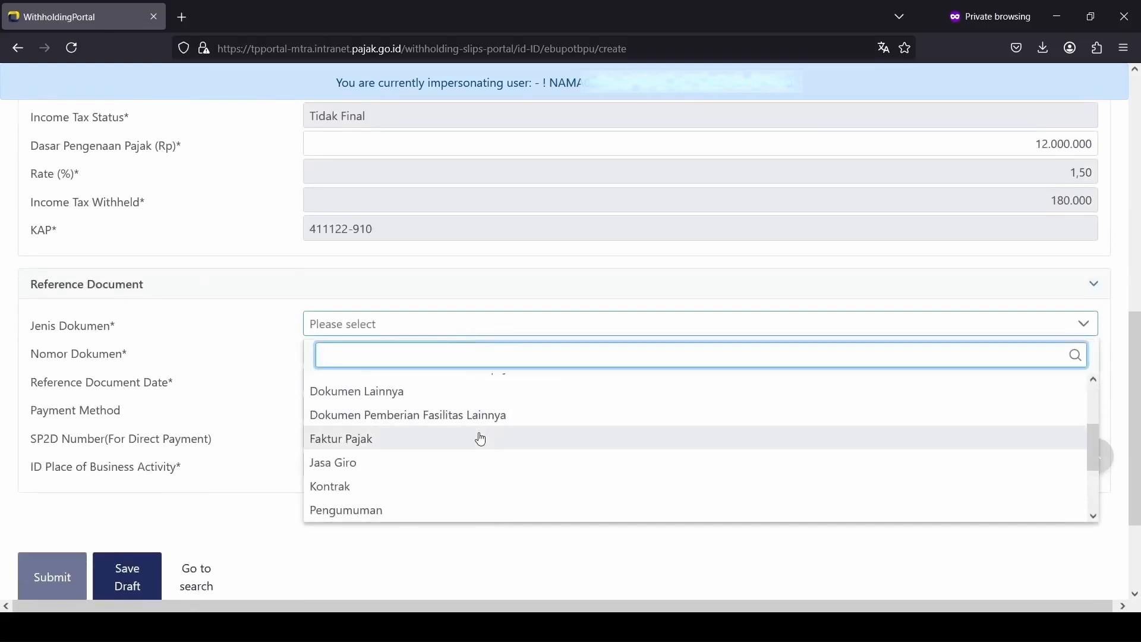
click(479, 438)
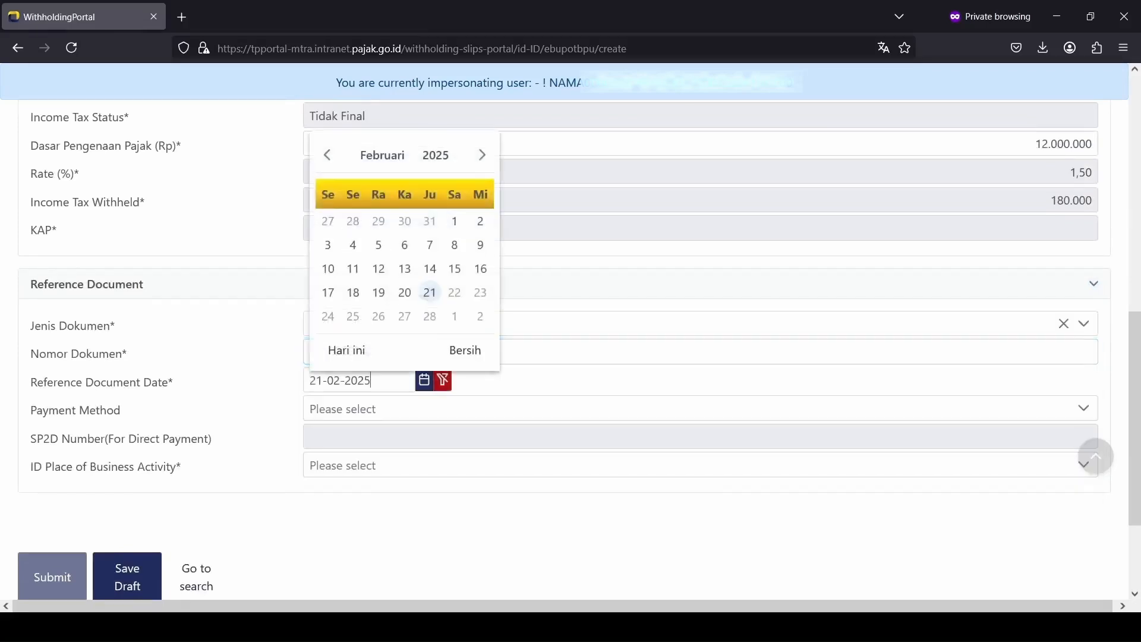
click(647, 382)
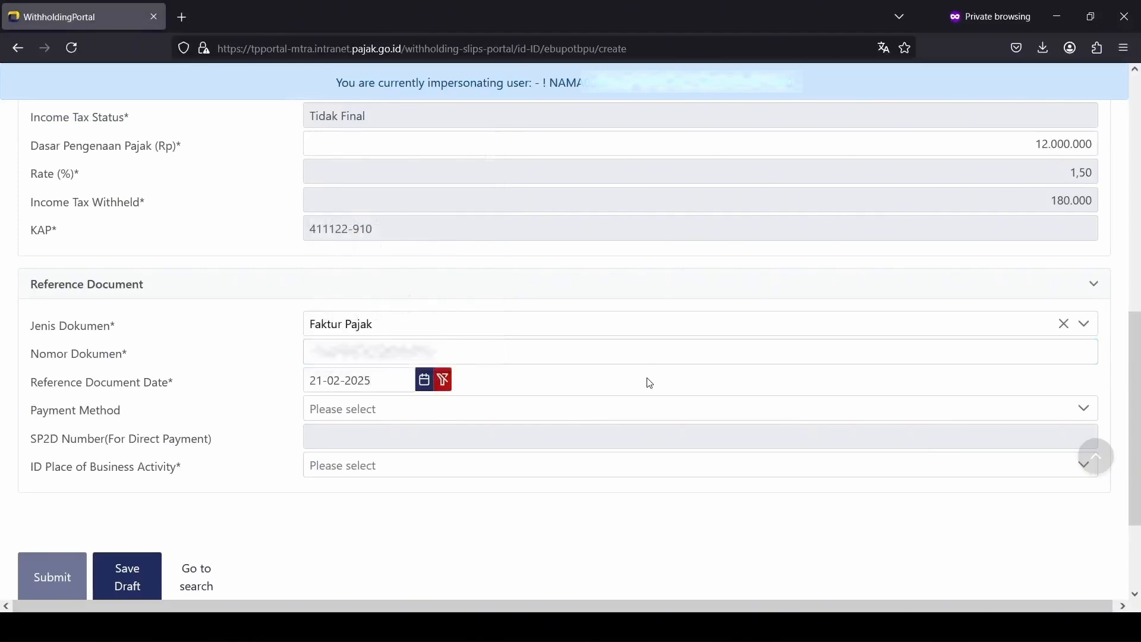
Step: Choose Mekanisme Uang Persediaan and the ID Place, then submit the slip
click(386, 410)
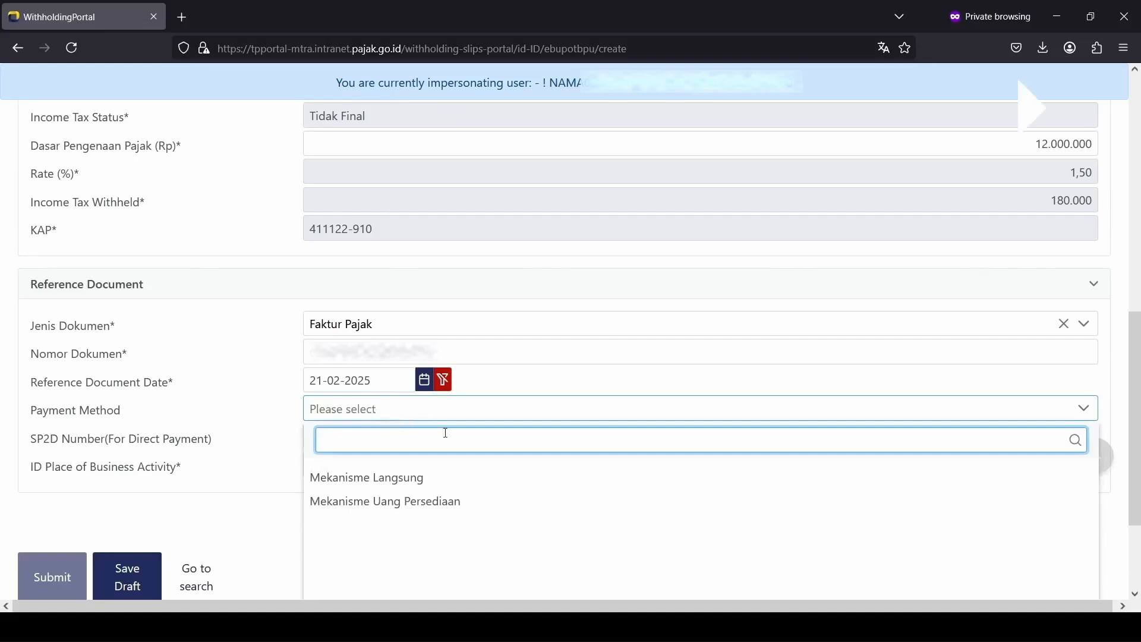
click(459, 504)
click(476, 464)
click(476, 459)
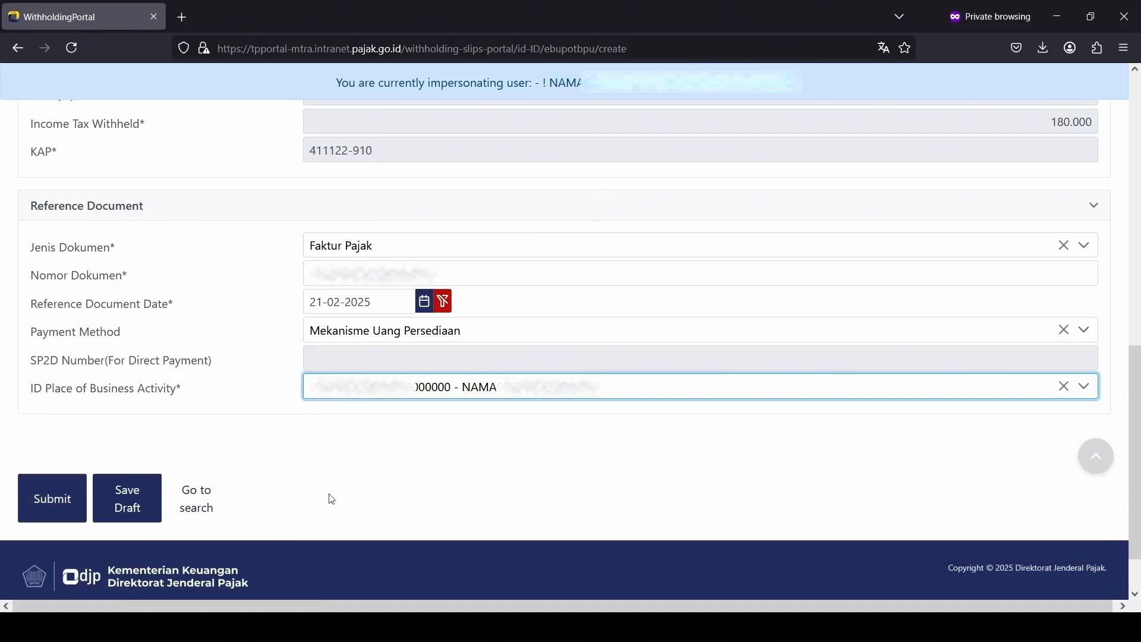
click(55, 503)
click(72, 429)
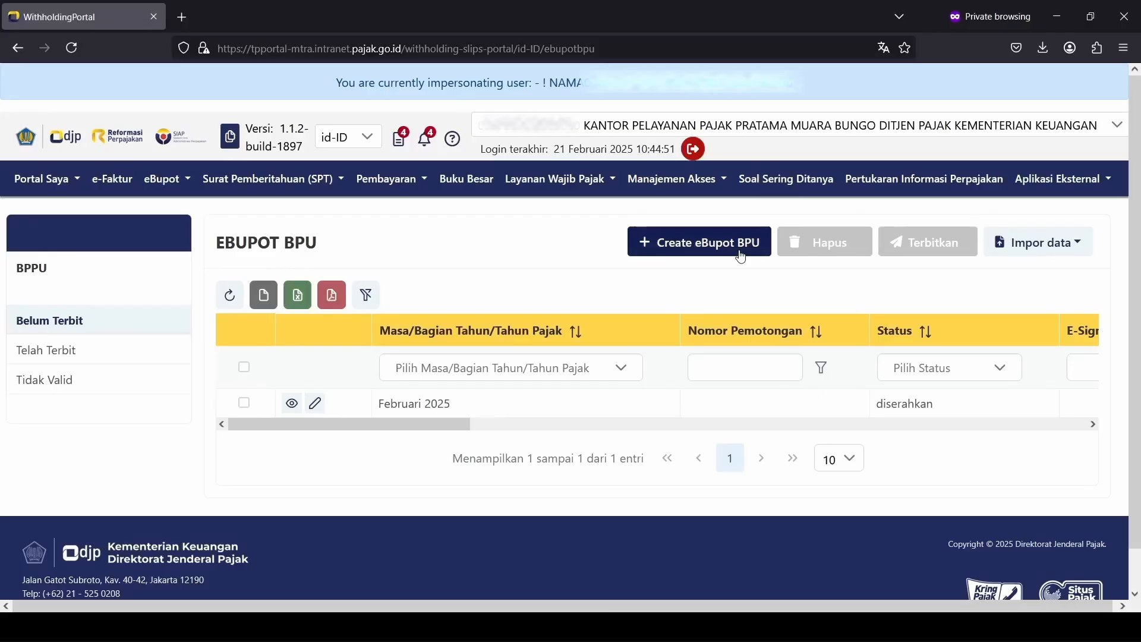
Step: Start another BPPU slip for Februari 2025 and paste in the recipient's NPWP
click(740, 256)
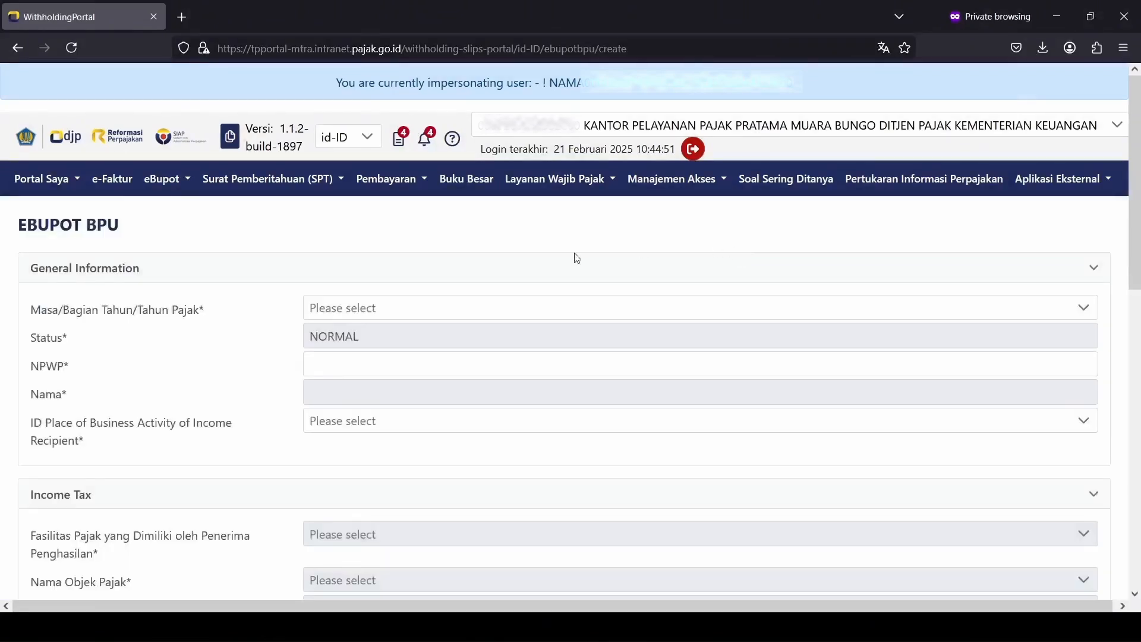
click(575, 308)
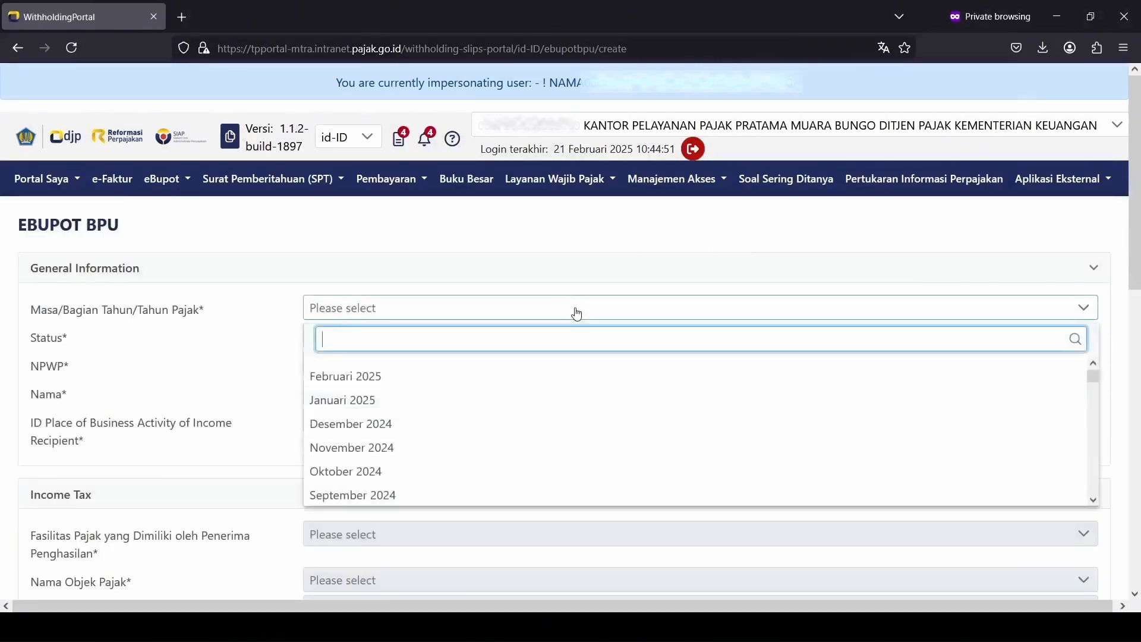
click(549, 381)
click(540, 372)
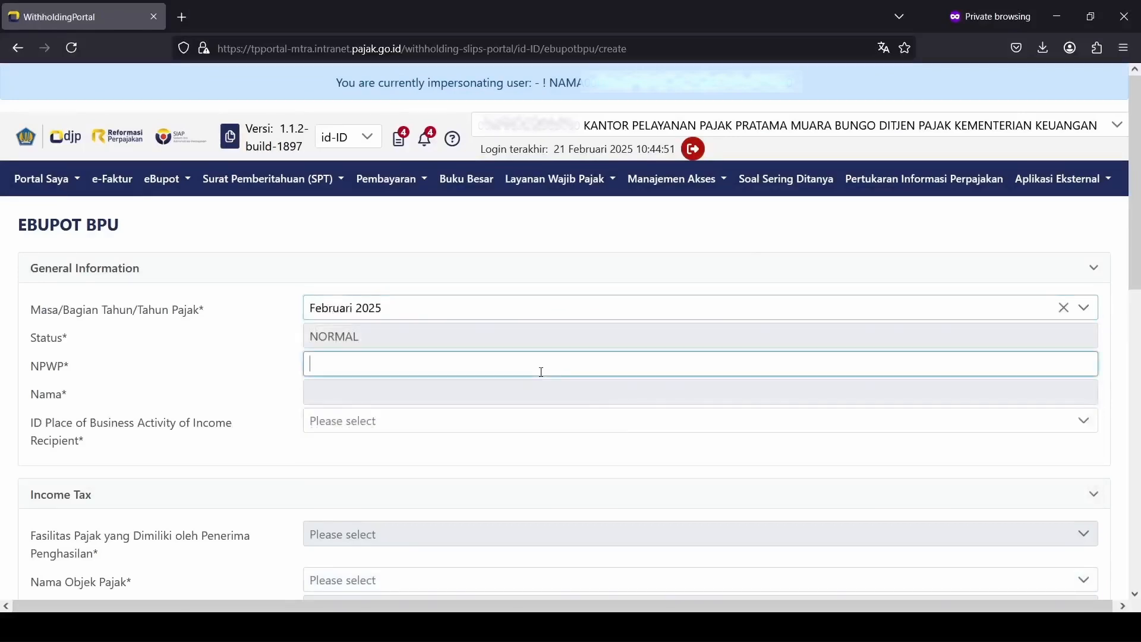
key(alt+Tab)
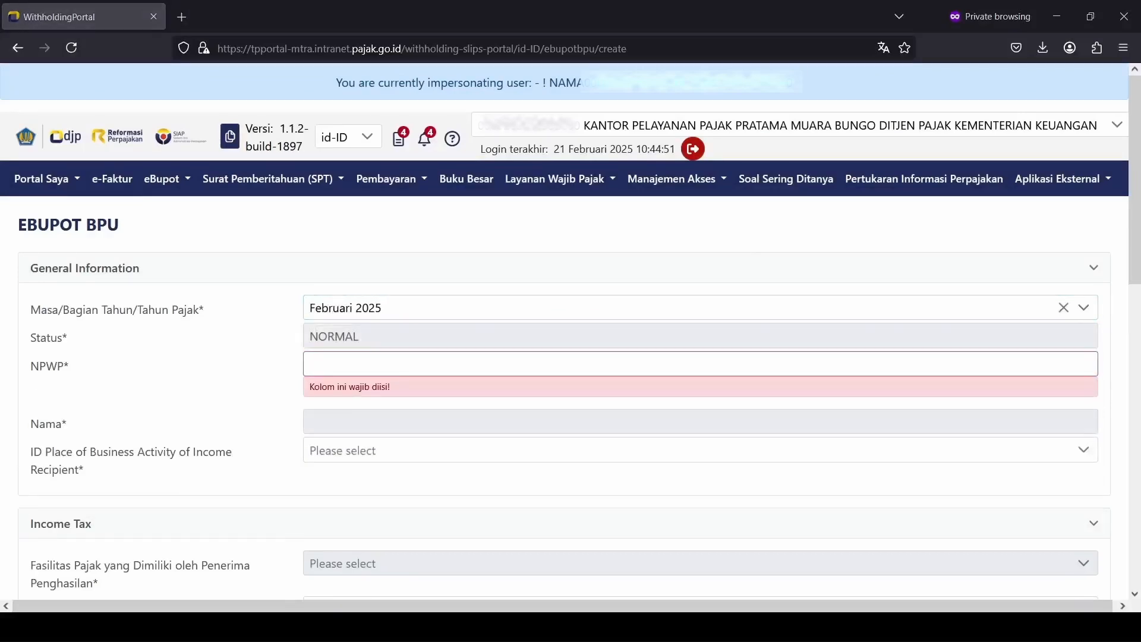
key(alt+Tab)
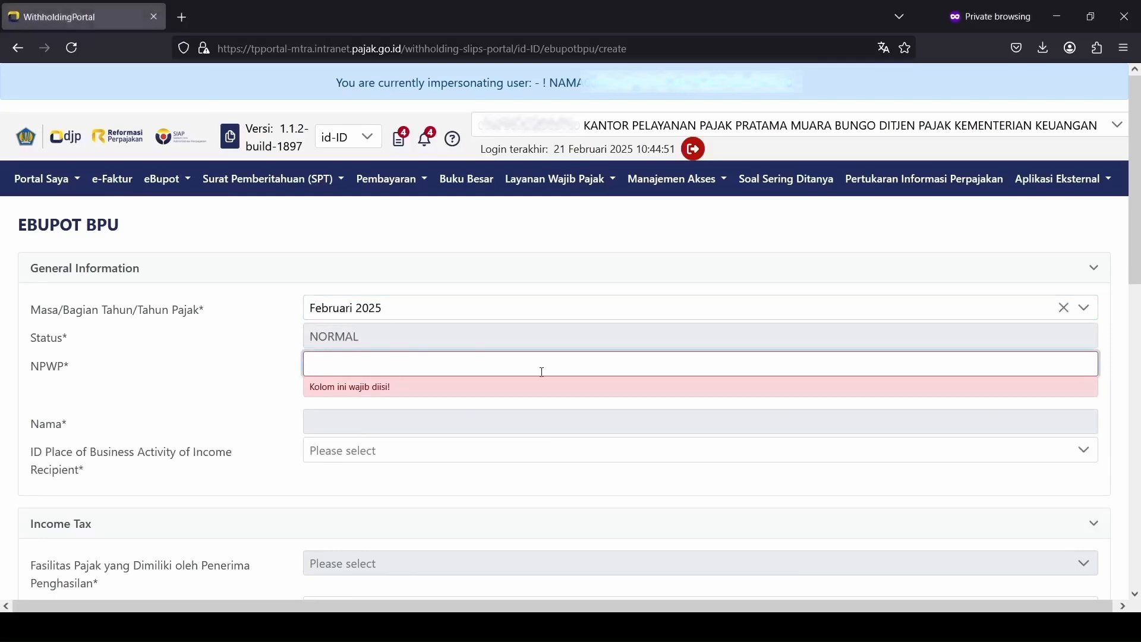
key(ctrl+v)
key(Tab)
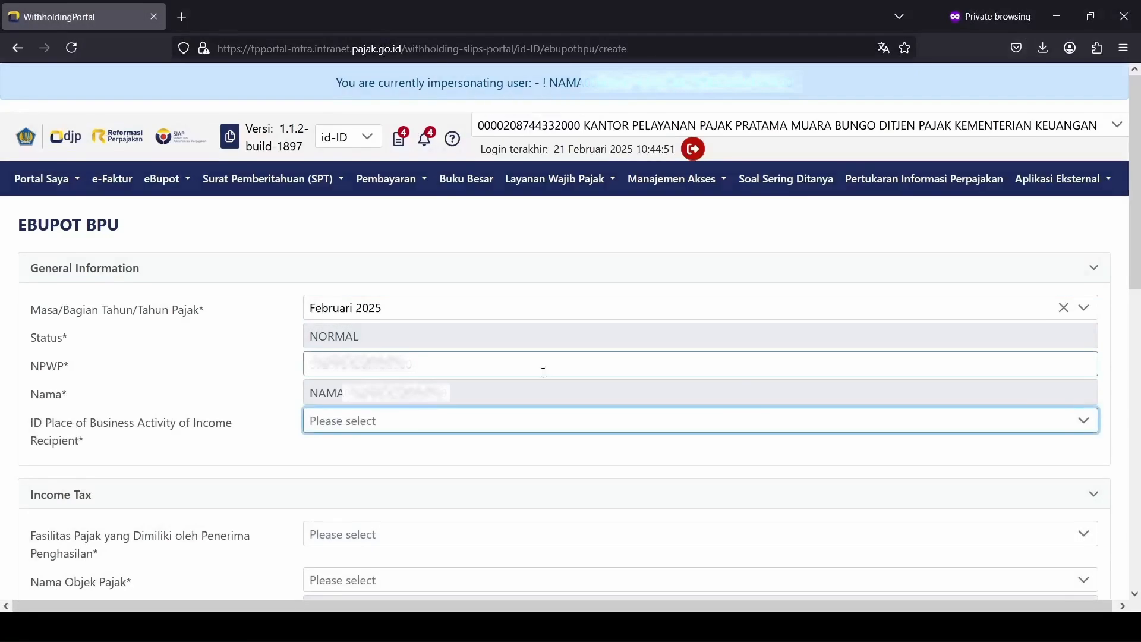
Step: Pick the recipient's business location and set the tax facility to Tanpa Fasilitas
scroll(542, 373, down, 2)
click(526, 353)
click(523, 409)
scroll(524, 410, down, 1)
scroll(524, 411, down, 2)
click(474, 302)
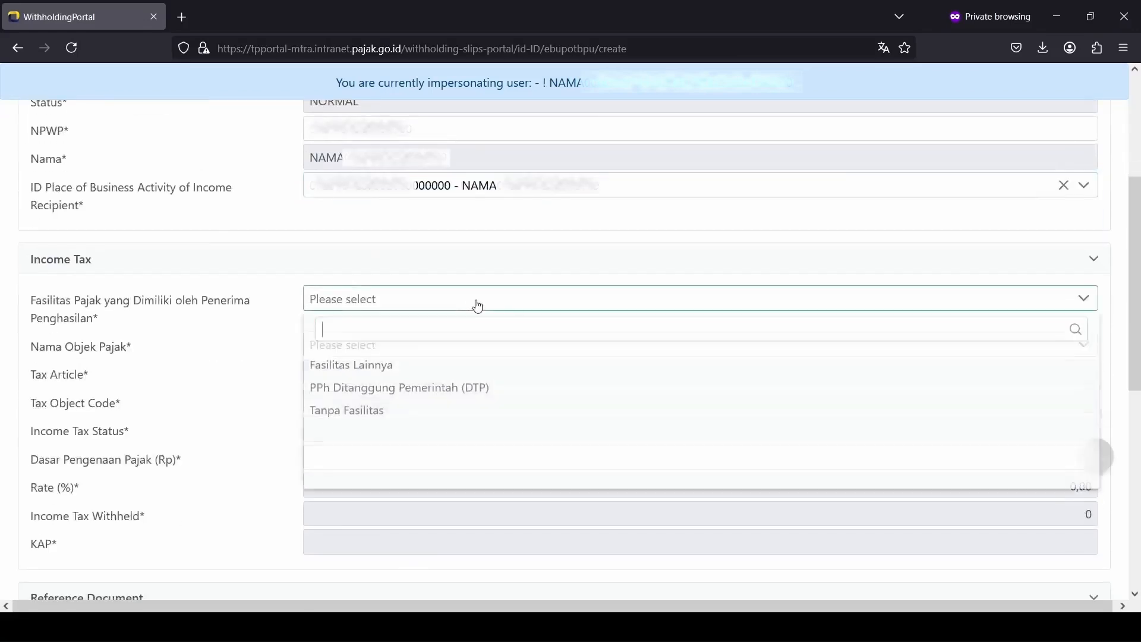
click(461, 413)
Step: Choose Jasa Perawatan Kendaraan (Pasal 23, 24-104-30, 2,00%) and enter a 6.000.000 tax base
click(476, 351)
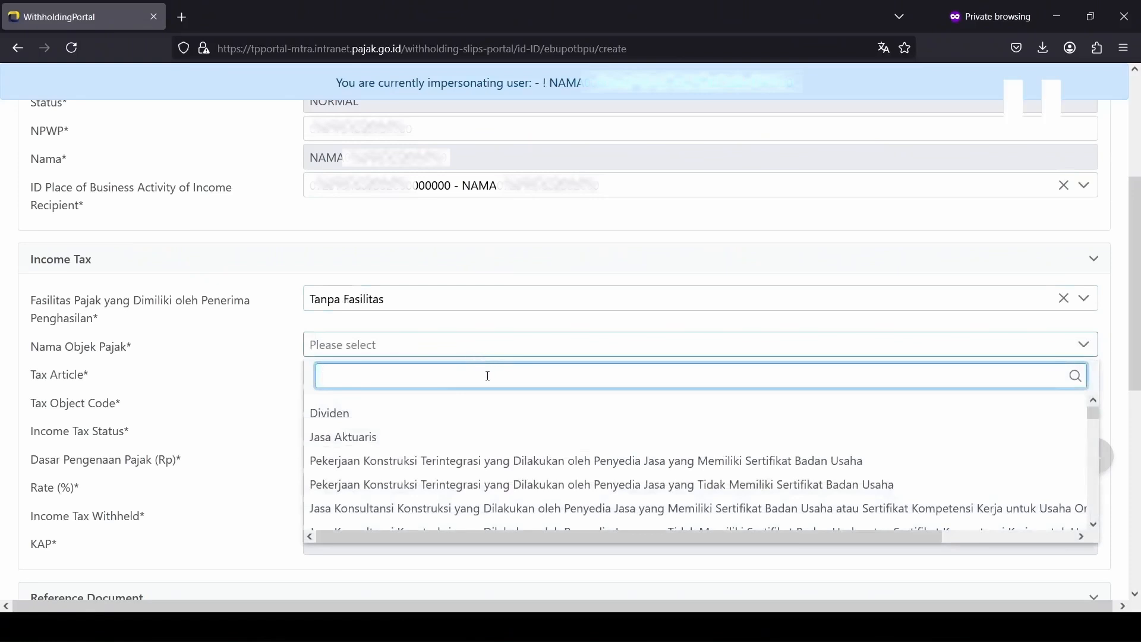
text(jasa)
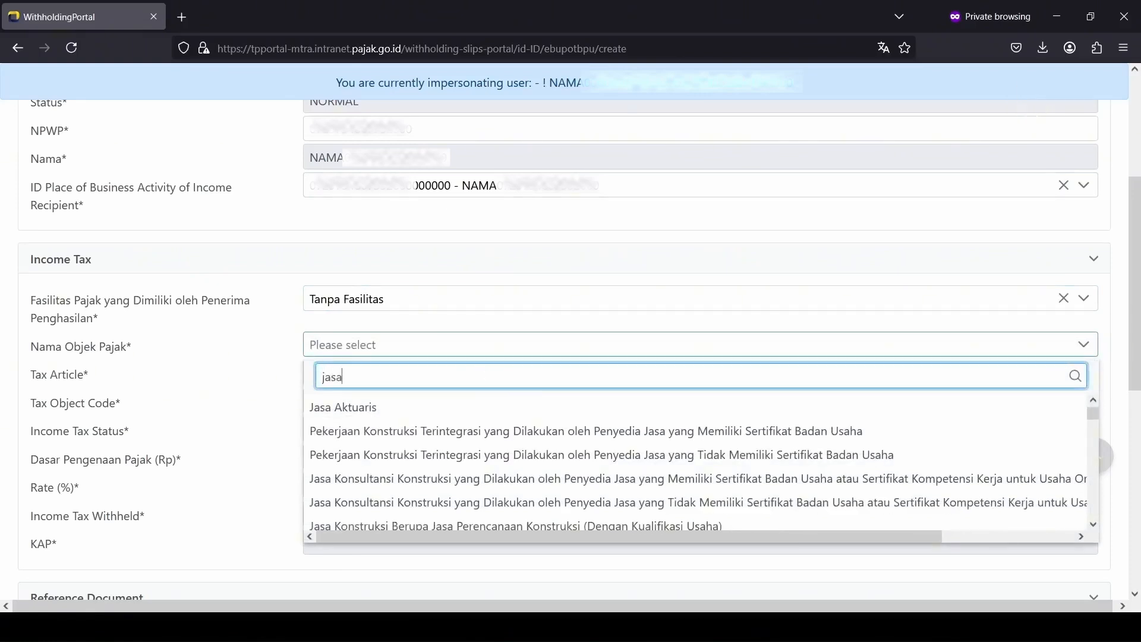
scroll(522, 438, down, 2)
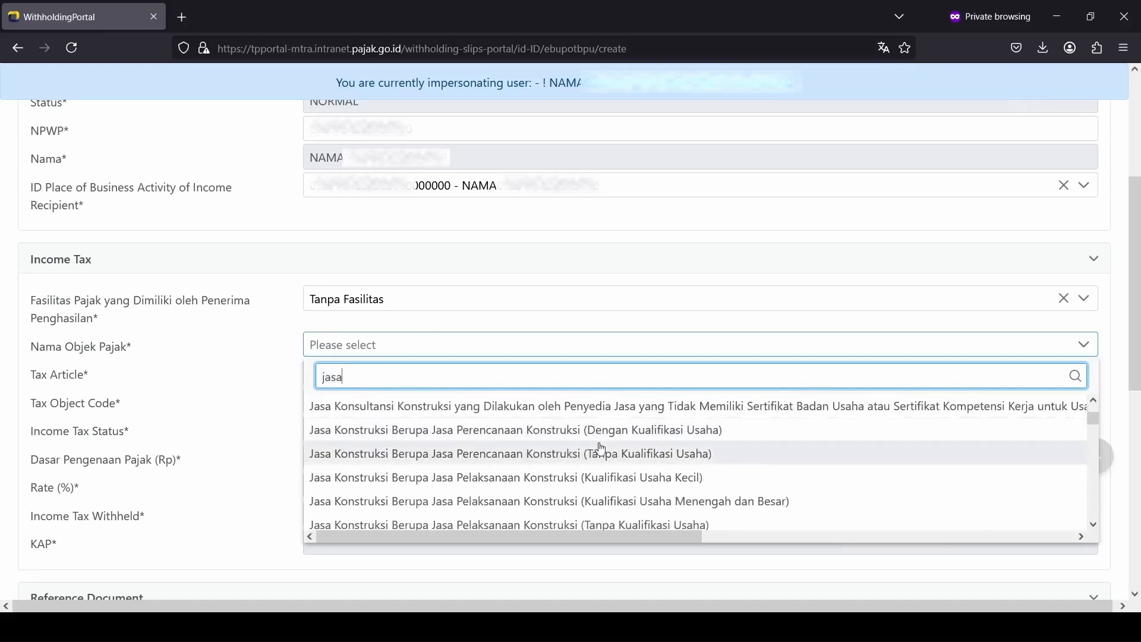
scroll(596, 450, down, 3)
scroll(608, 475, down, 3)
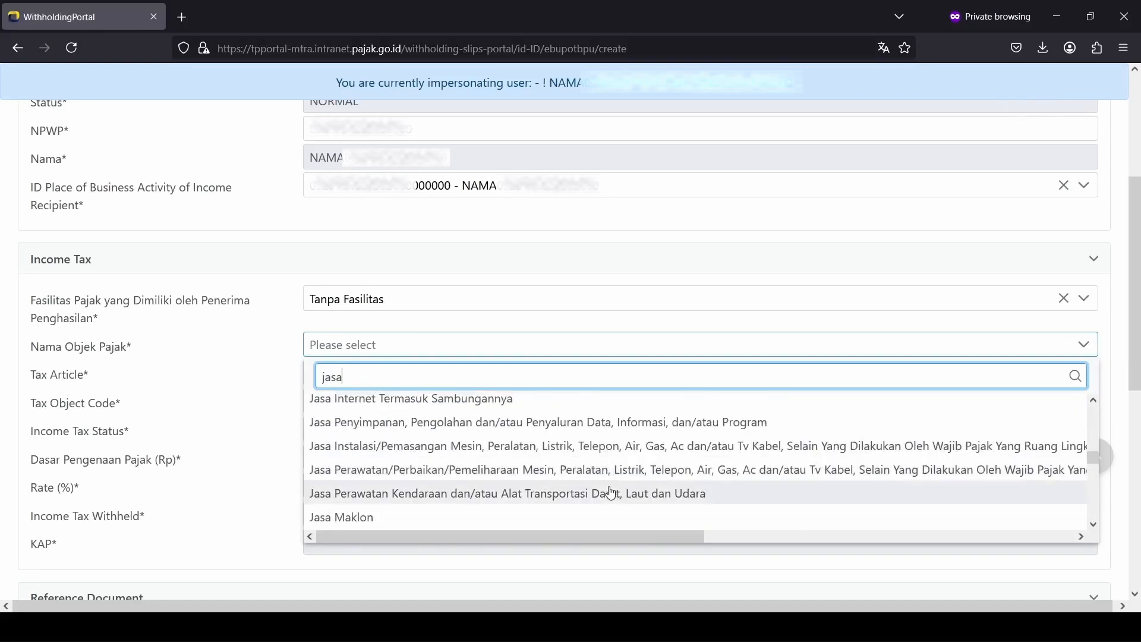
click(612, 493)
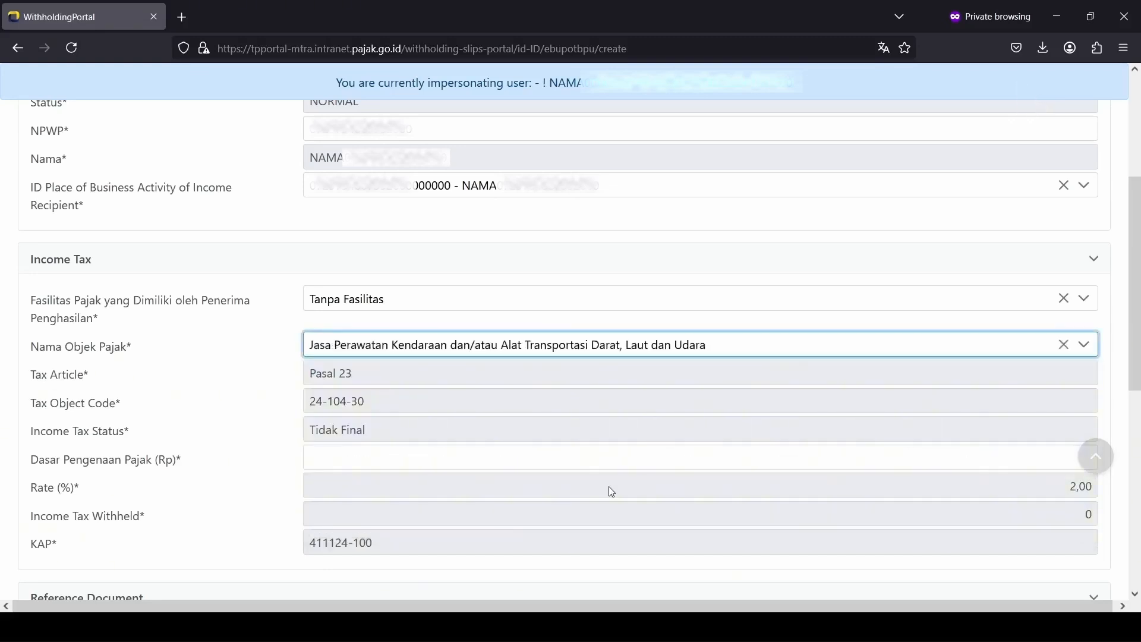
click(630, 464)
text(6.000.000)
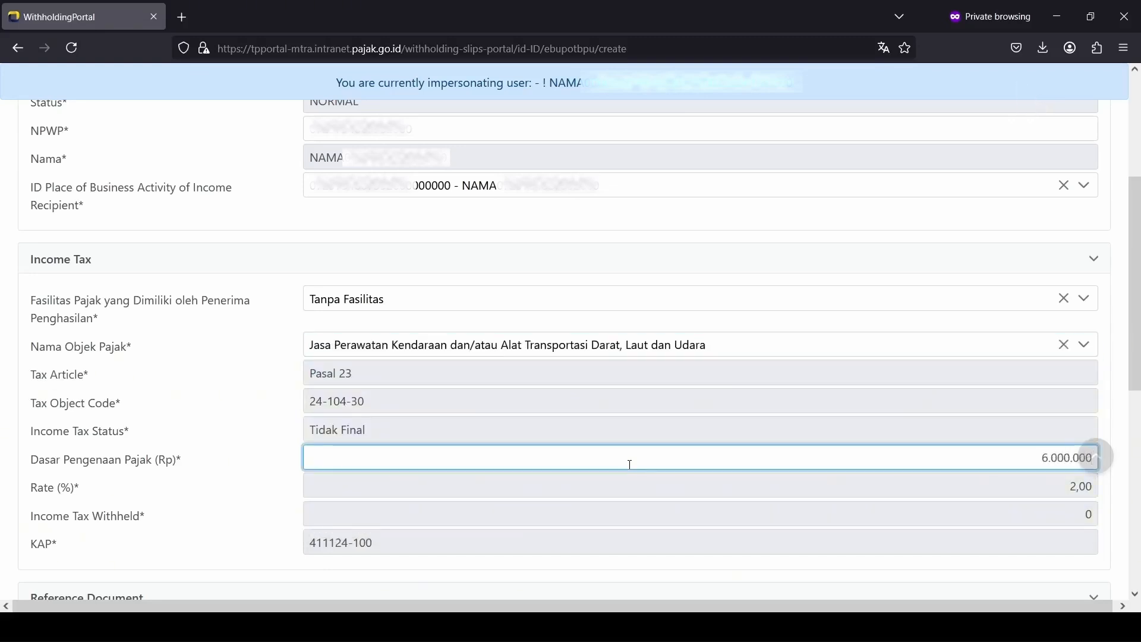
Step: Reference a Faktur Pajak dated 03-02-2025, entering its document number
scroll(631, 465, down, 4)
click(466, 410)
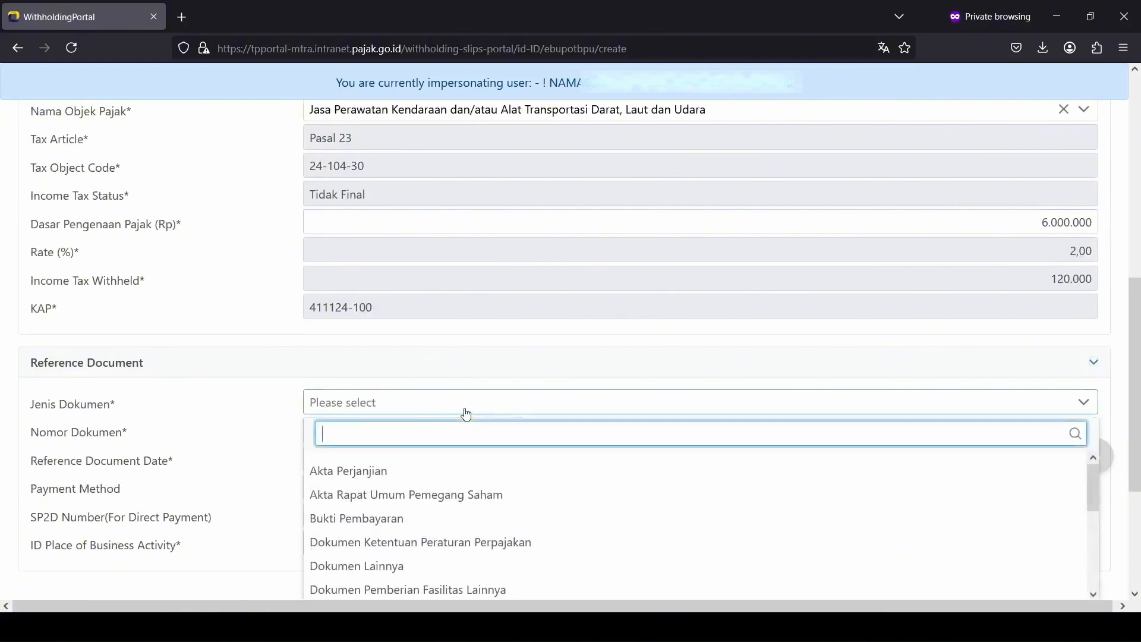
text(fa)
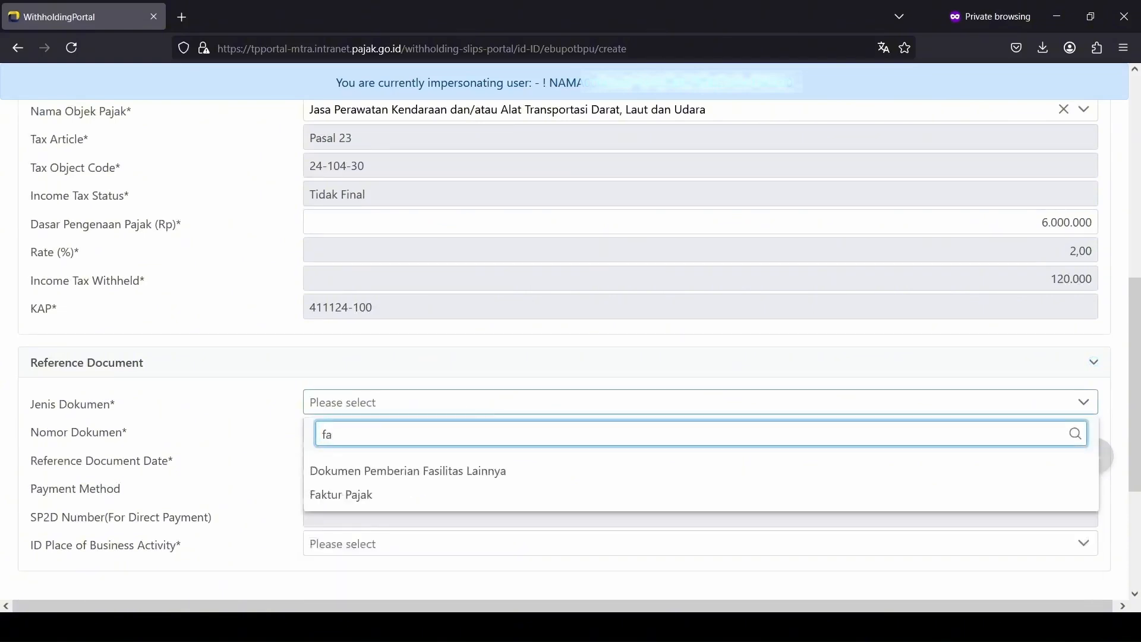
click(425, 495)
click(443, 430)
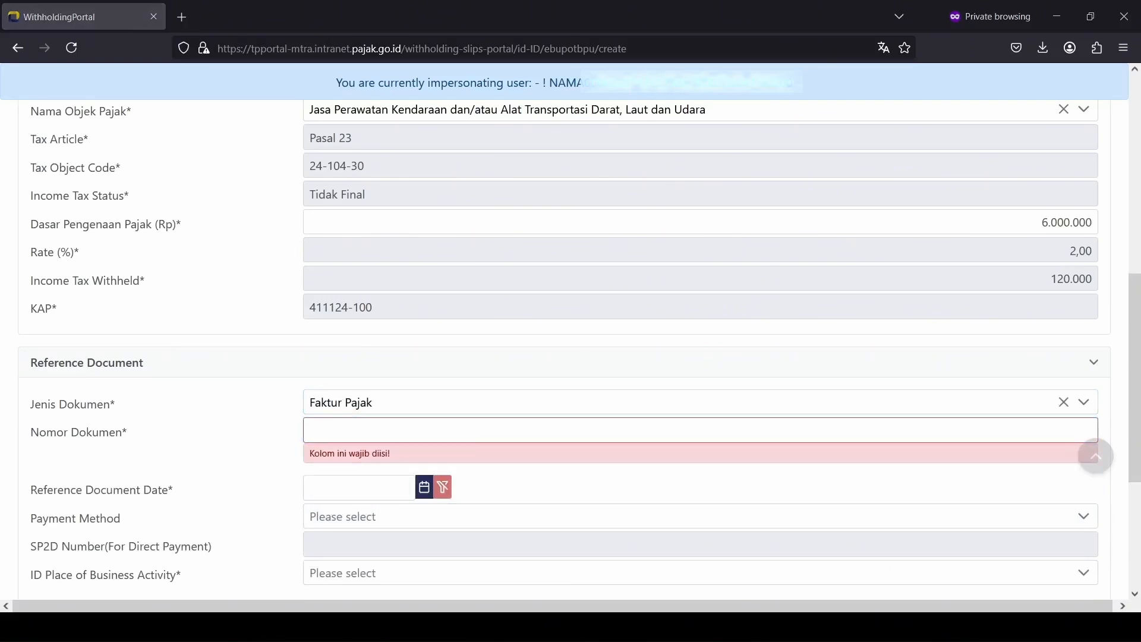
Step: Choose Mekanisme Uang Persediaan and the business place, then submit the 120.000 slip
click(413, 336)
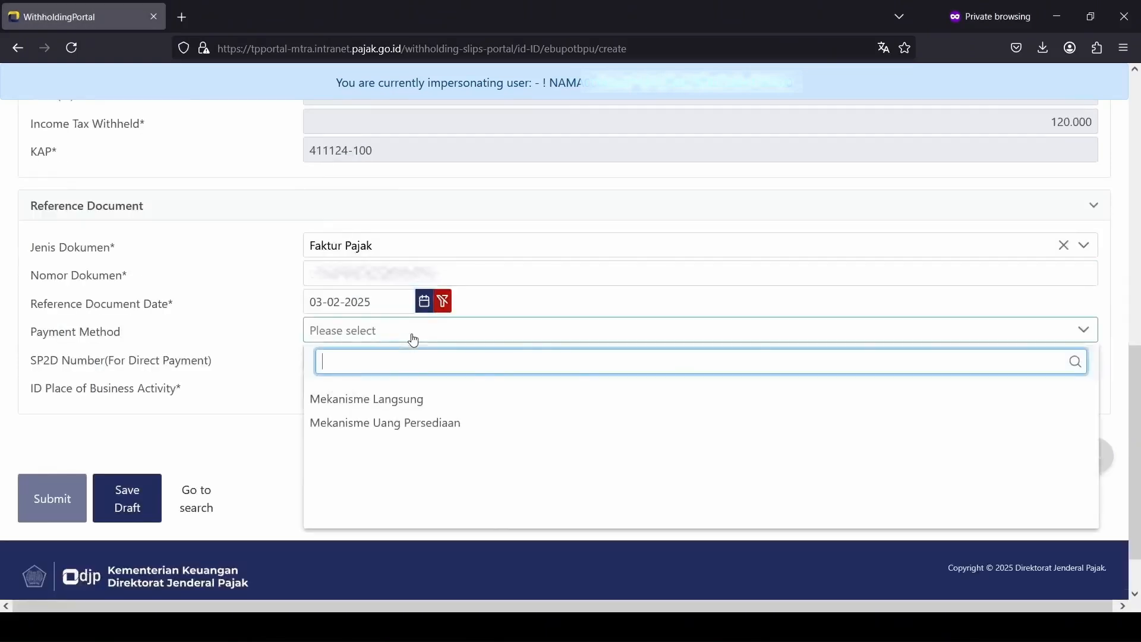
click(441, 423)
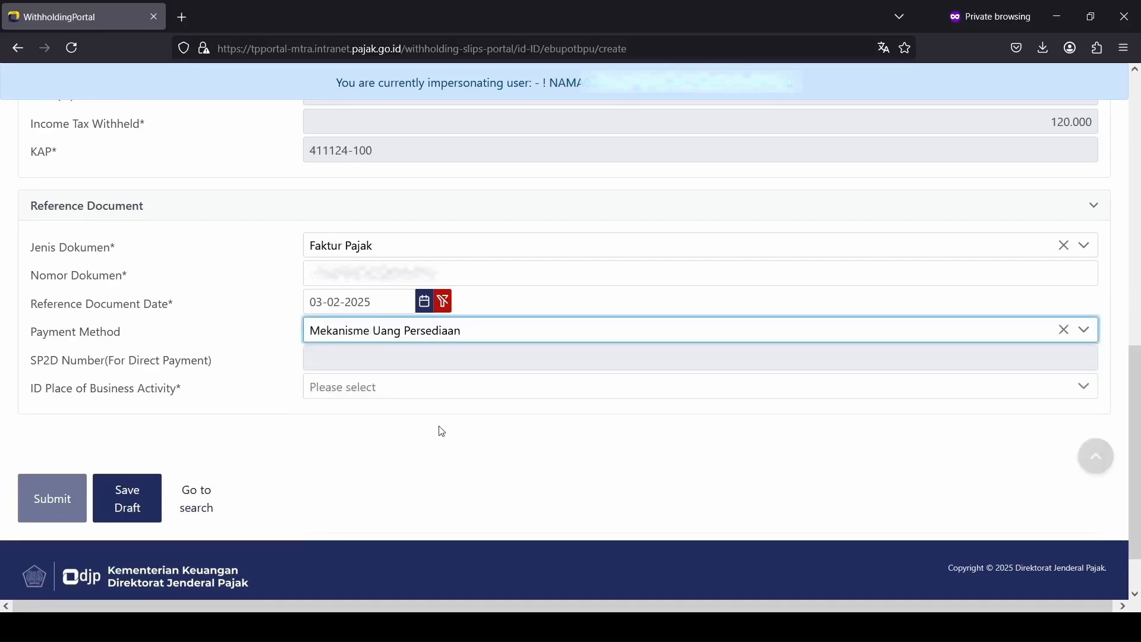
click(459, 393)
click(440, 454)
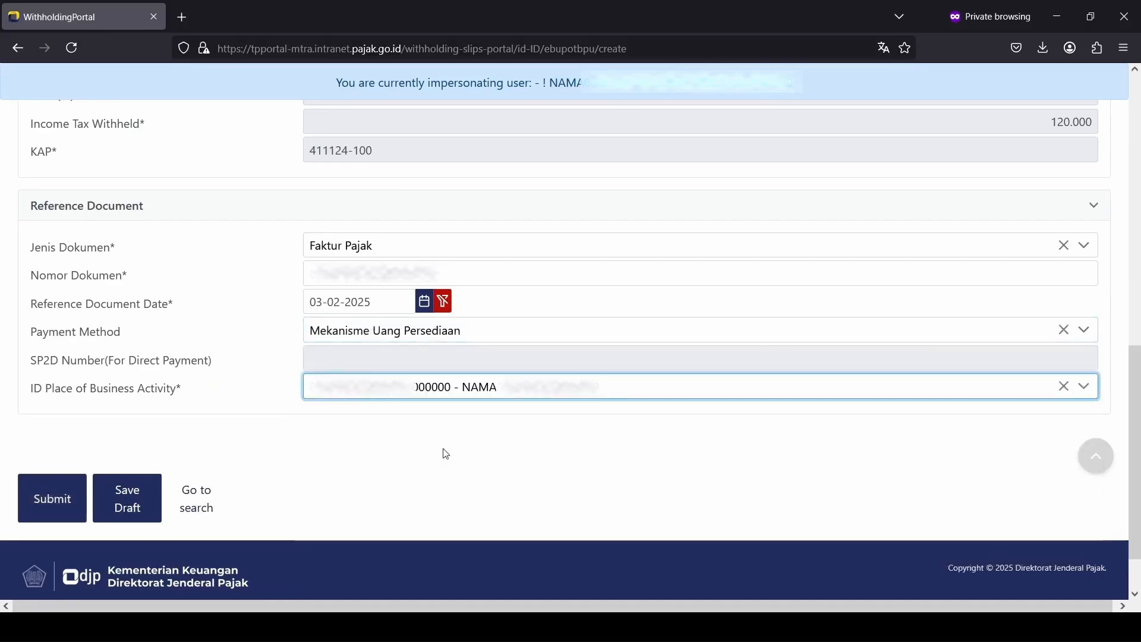
click(70, 508)
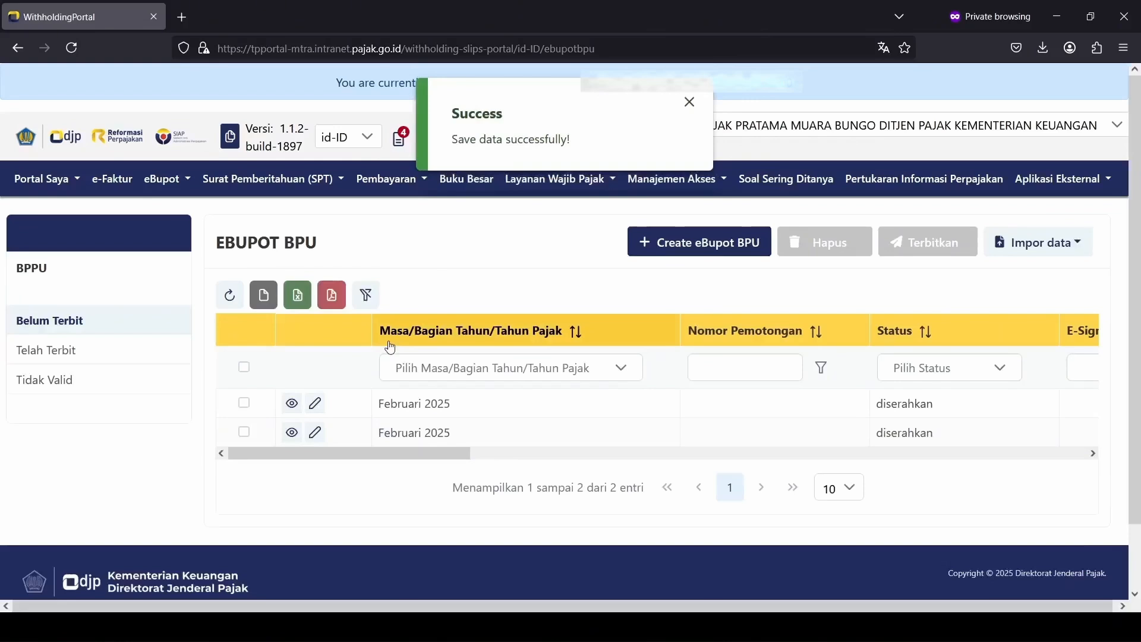
Step: Select both Februari 2025 slips, issue them with Terbitkan, and sign with the passphrase
click(243, 366)
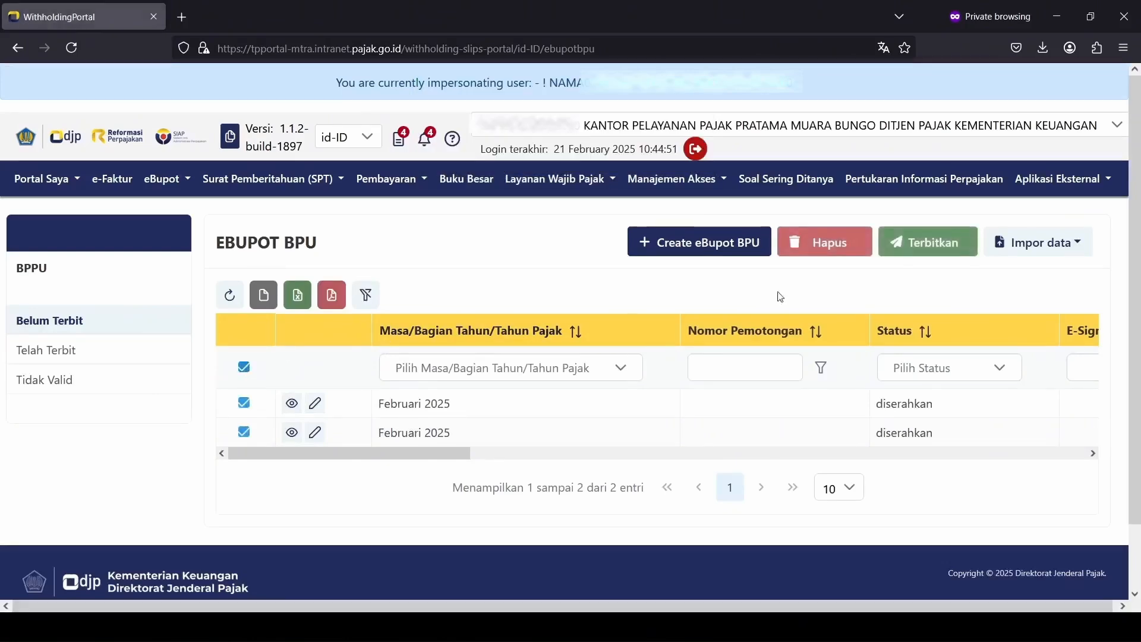
click(932, 243)
click(512, 372)
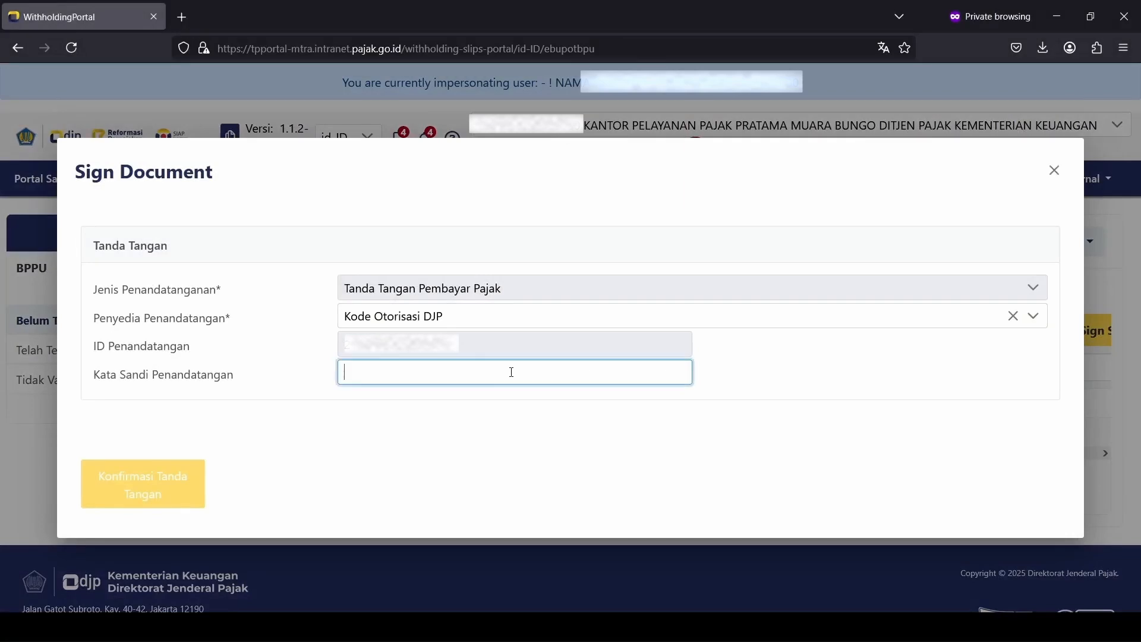
text(••••••••)
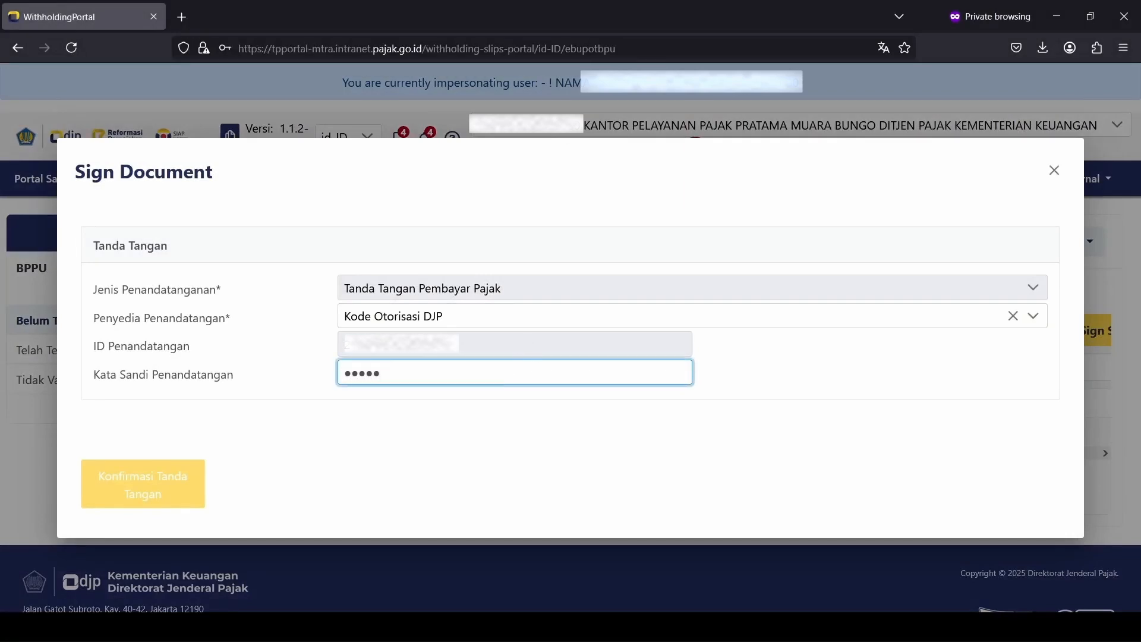
text(•)
click(149, 493)
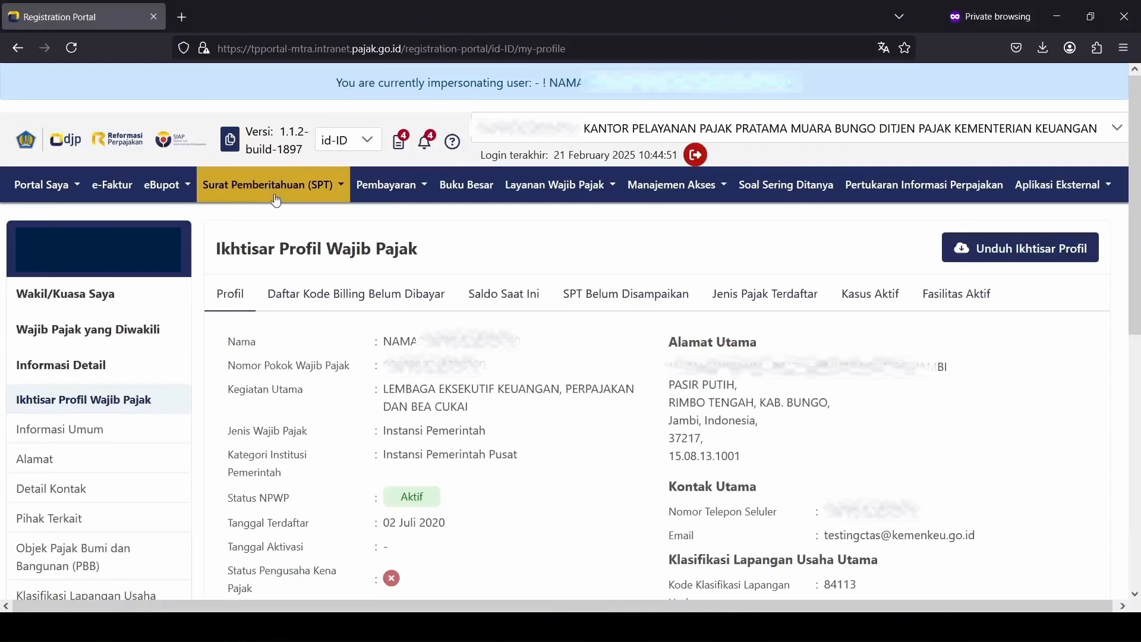
click(275, 200)
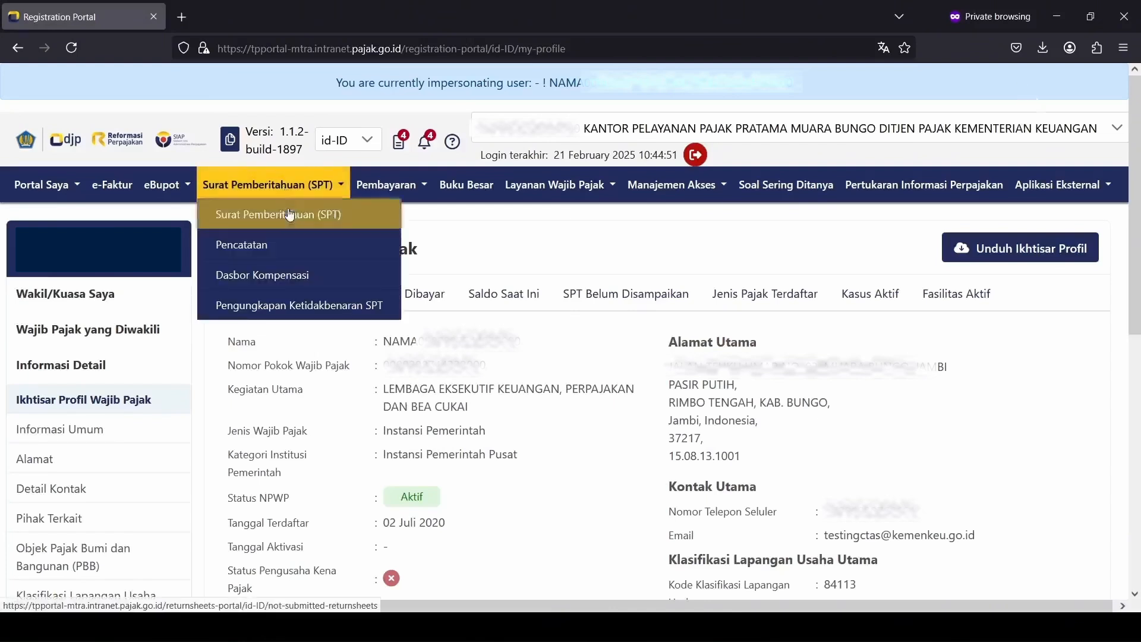
Step: Create a new SPT draft: type PPh Unifikasi, period Februari 2025, model Normal
click(290, 220)
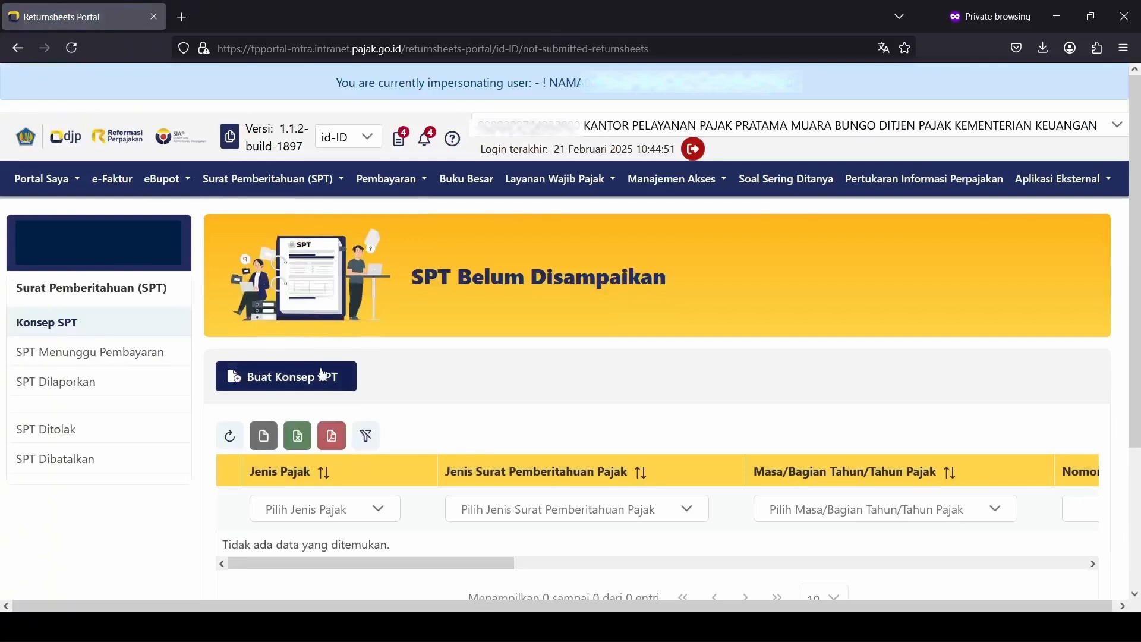
click(322, 373)
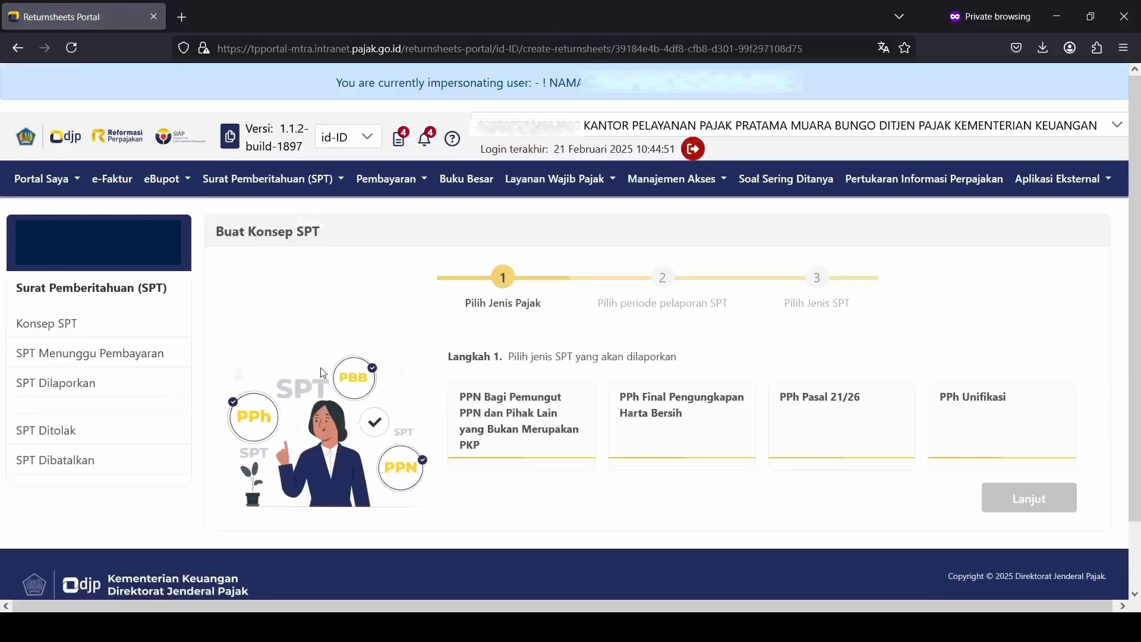
click(959, 409)
click(1030, 499)
click(692, 465)
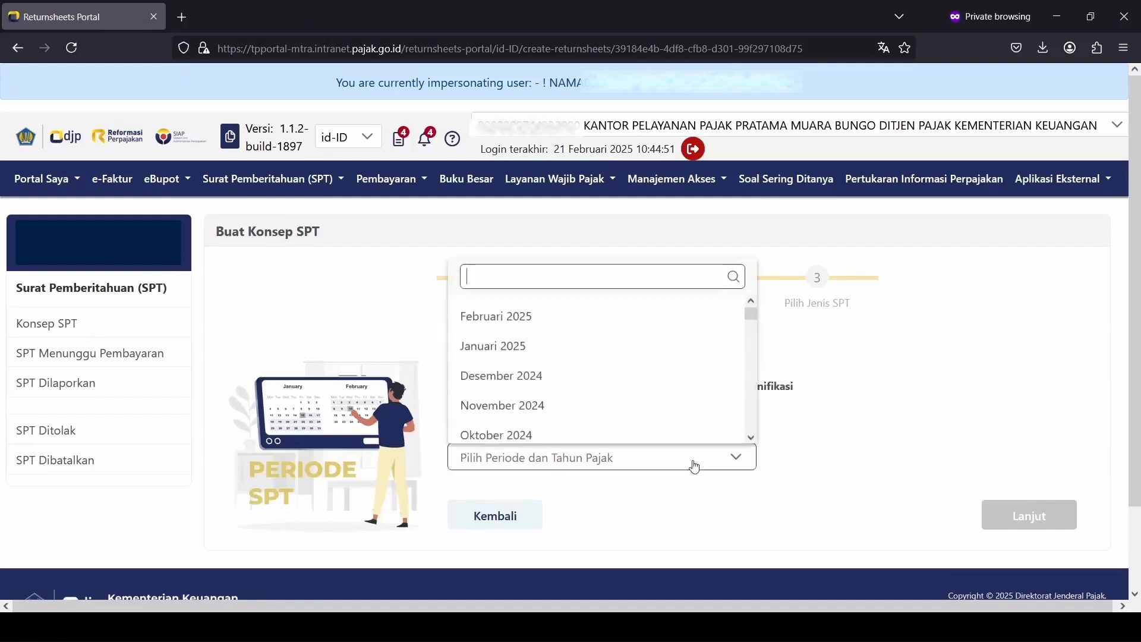
click(672, 322)
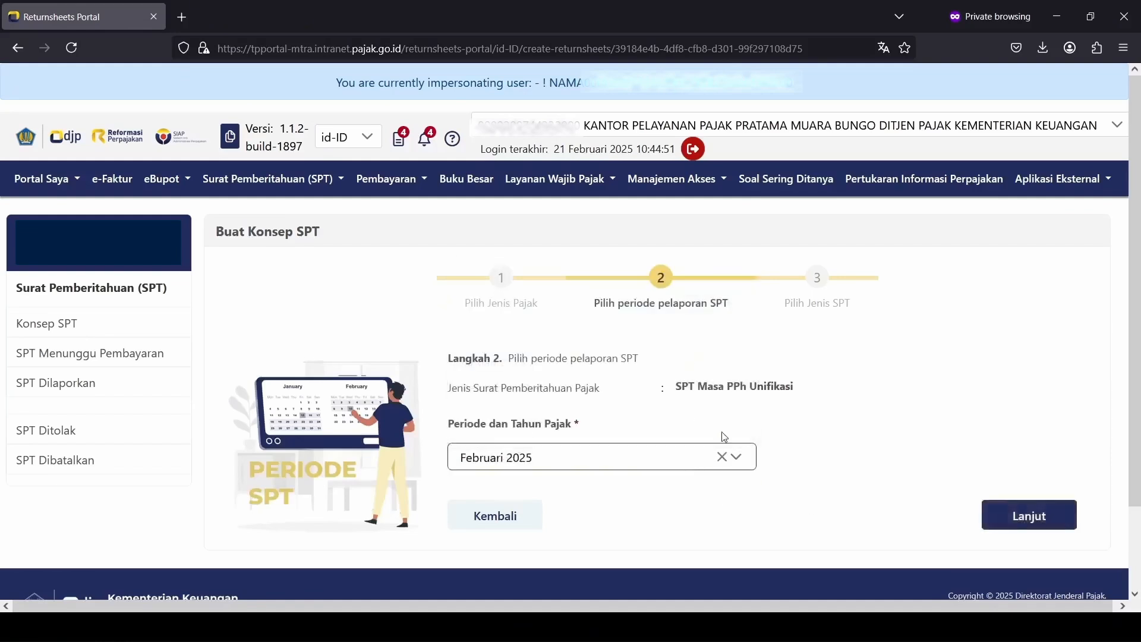
scroll(1030, 438, down, 2)
click(1046, 441)
click(708, 402)
click(681, 467)
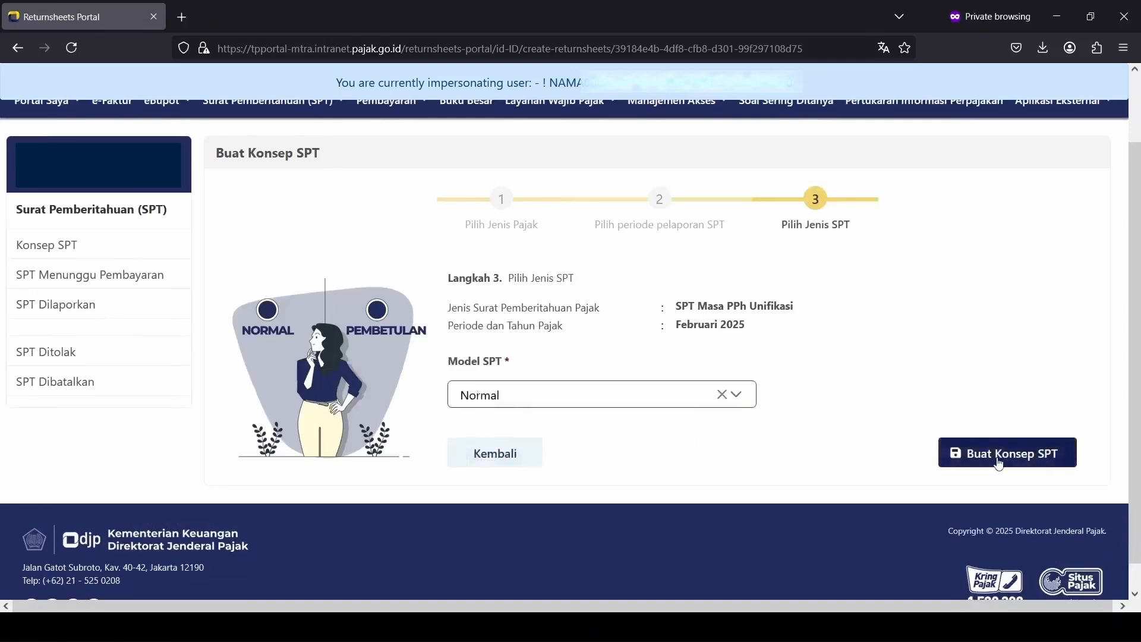
click(992, 458)
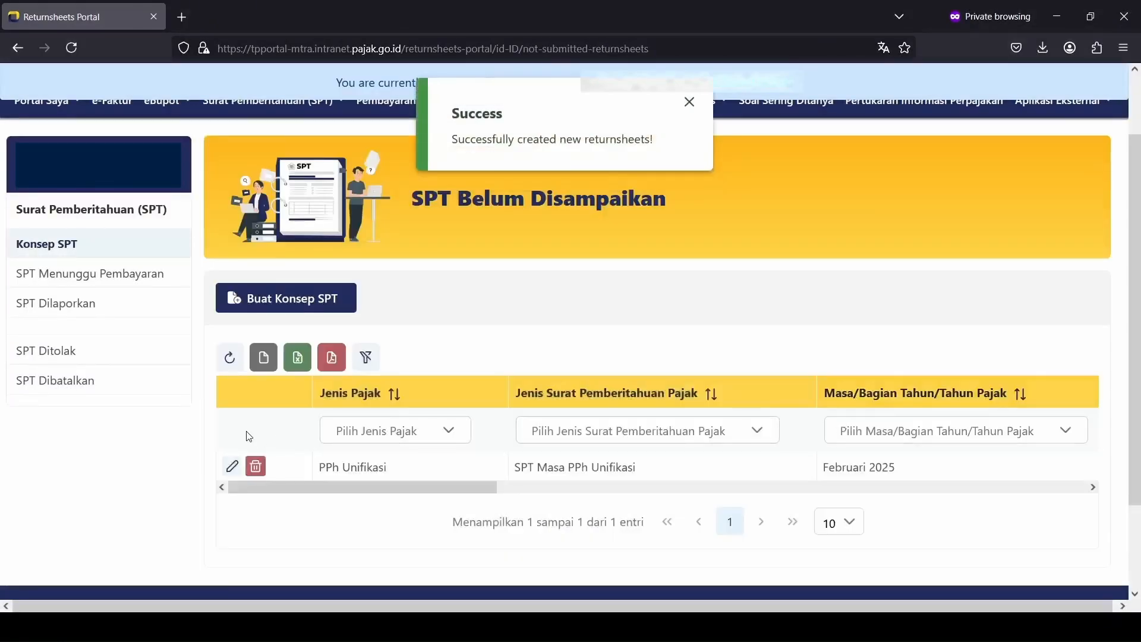
Step: Open the 300.000 PPh Unifikasi draft, tick the declaration, and proceed to Bayar dan Lapor
click(233, 467)
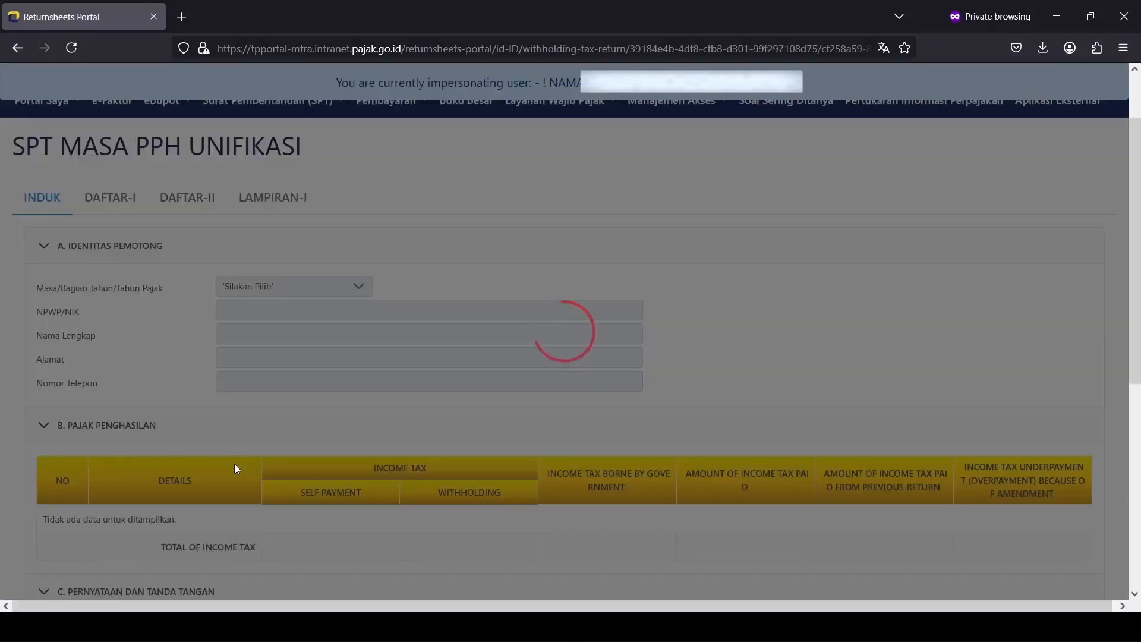
scroll(791, 301, down, 5)
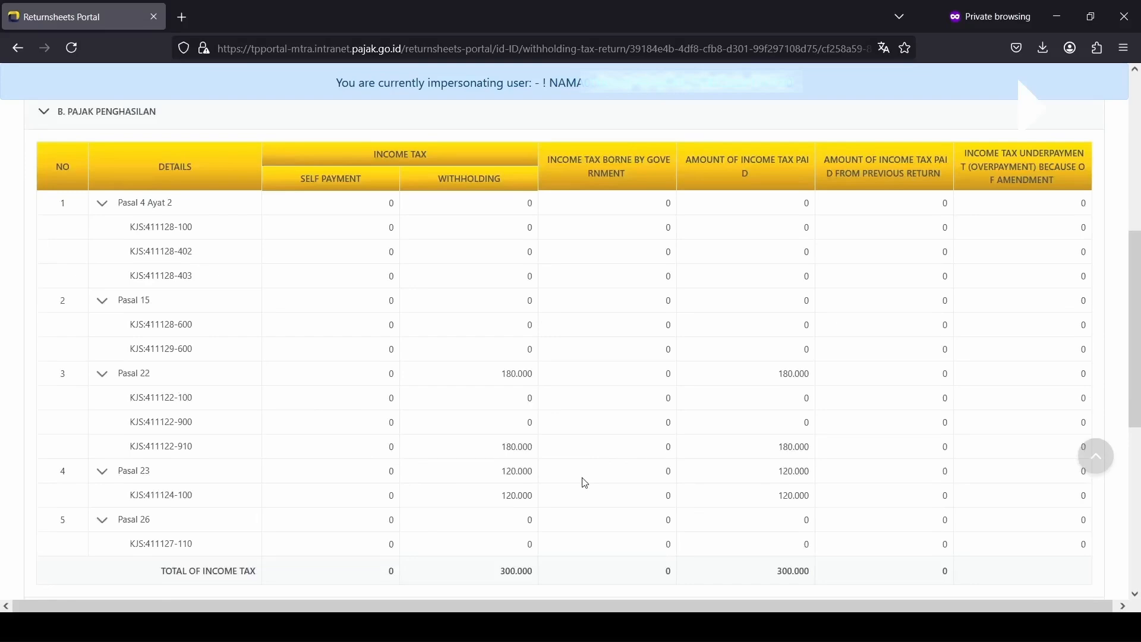
scroll(585, 483, down, 5)
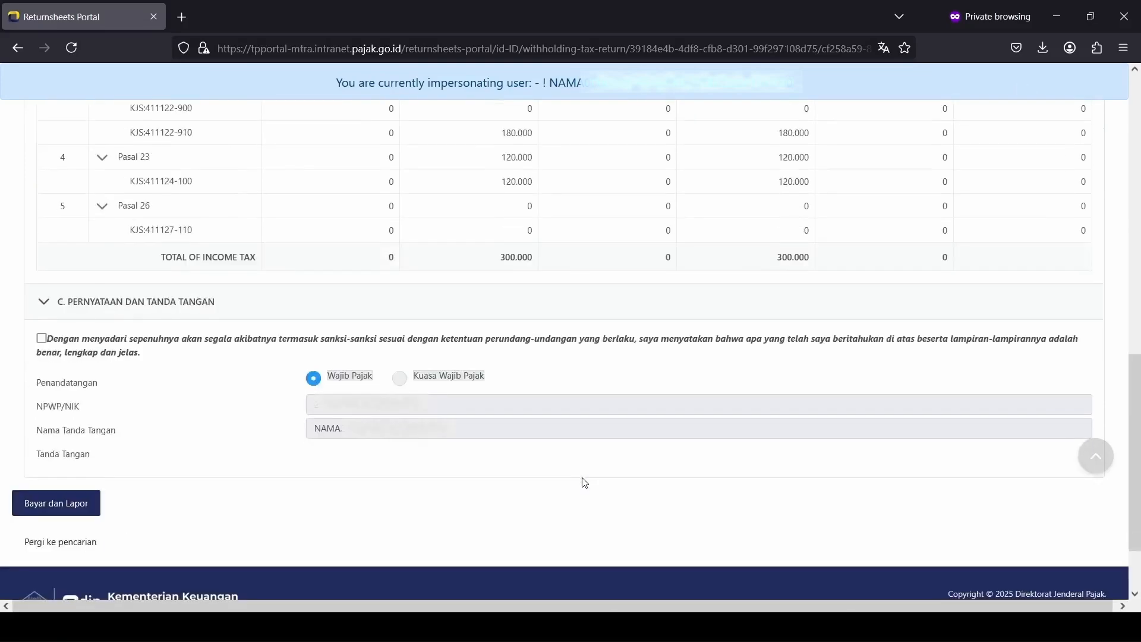
click(46, 347)
click(50, 515)
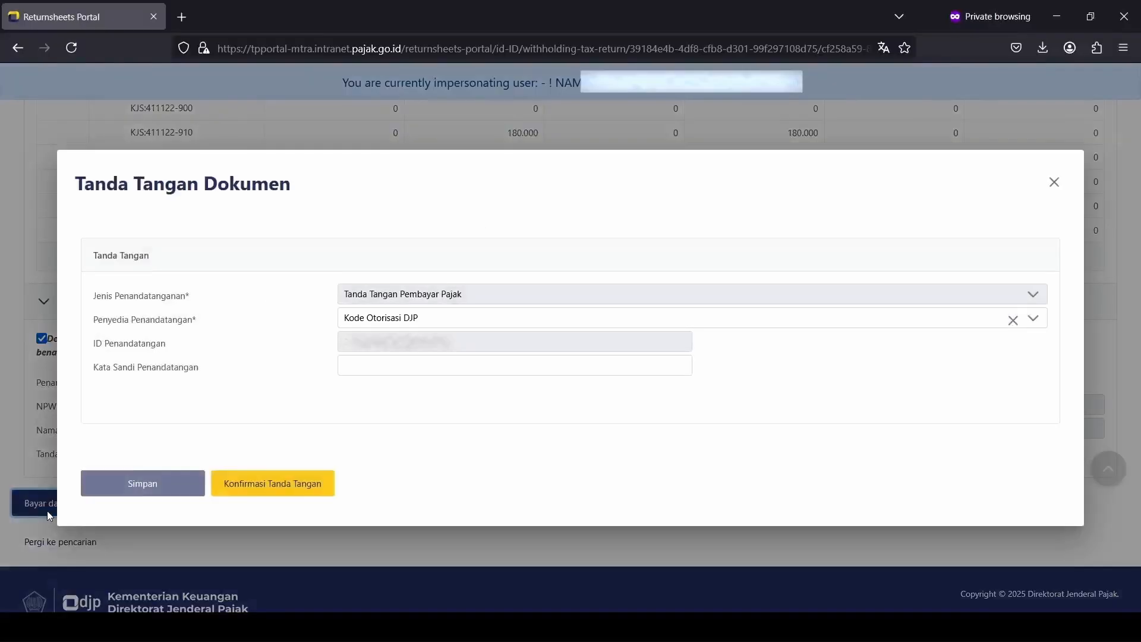
Step: Sign the return with the passphrase and download its Rp300.000 billing code
click(409, 371)
text(•••••••••)
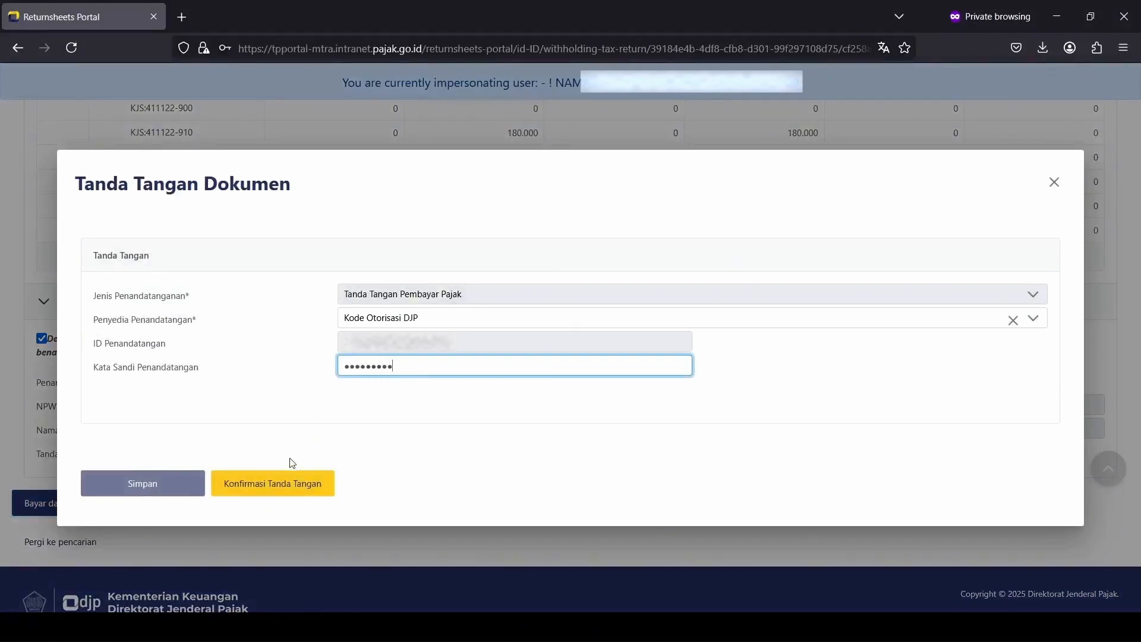
click(181, 485)
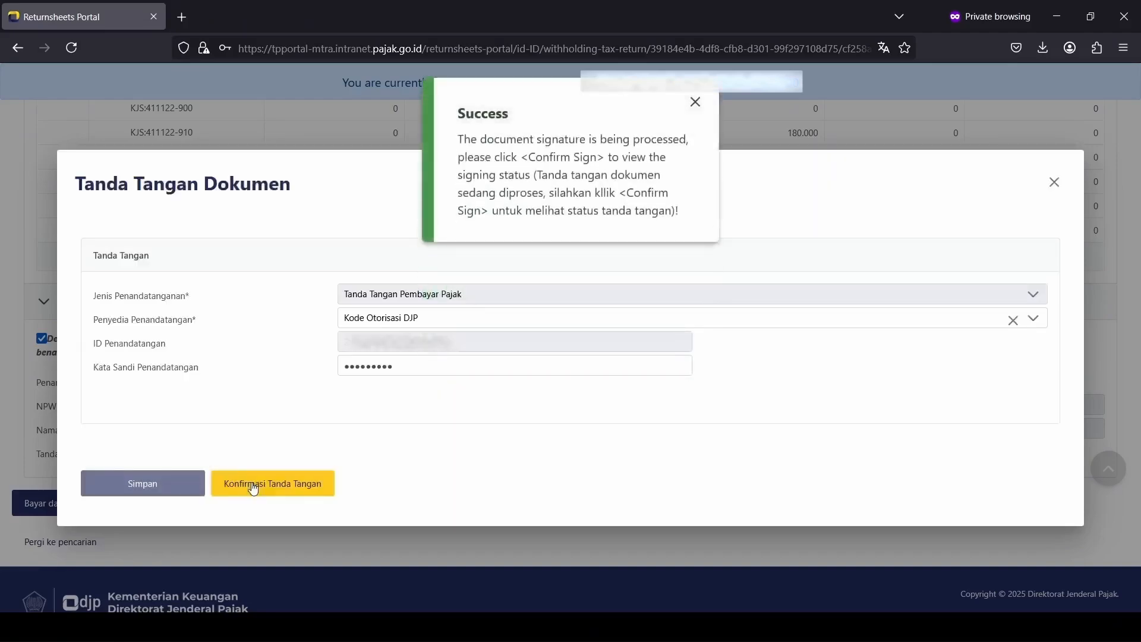
click(251, 484)
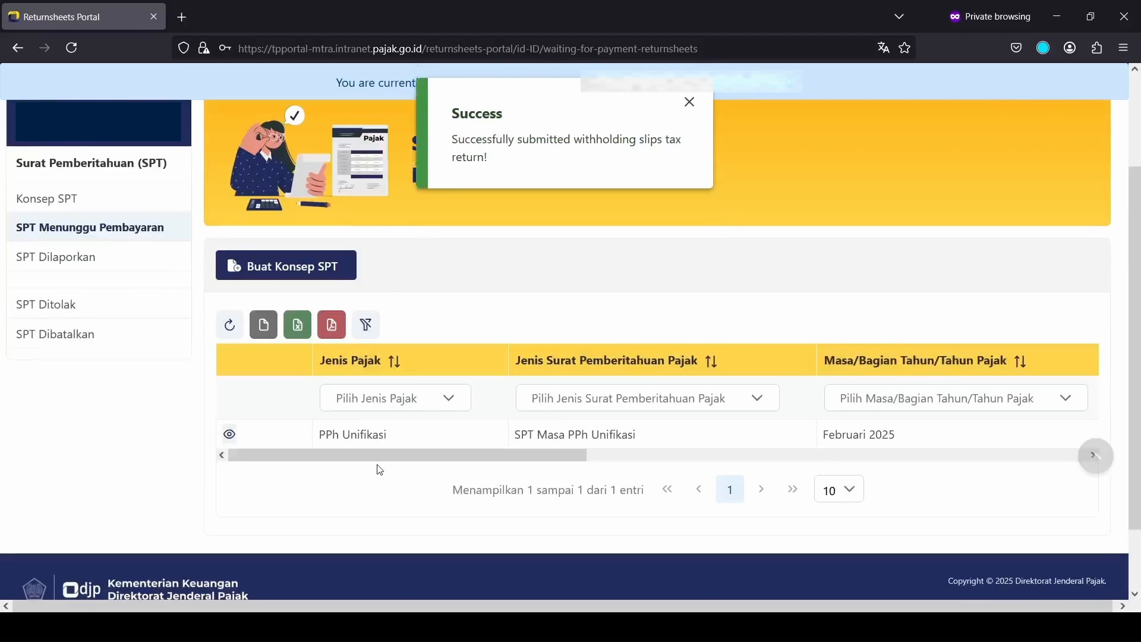
mouse_move(378, 461)
mouse_down()
mouse_move(939, 461)
mouse_move(399, 461)
mouse_up()
scroll(415, 502, up, 3)
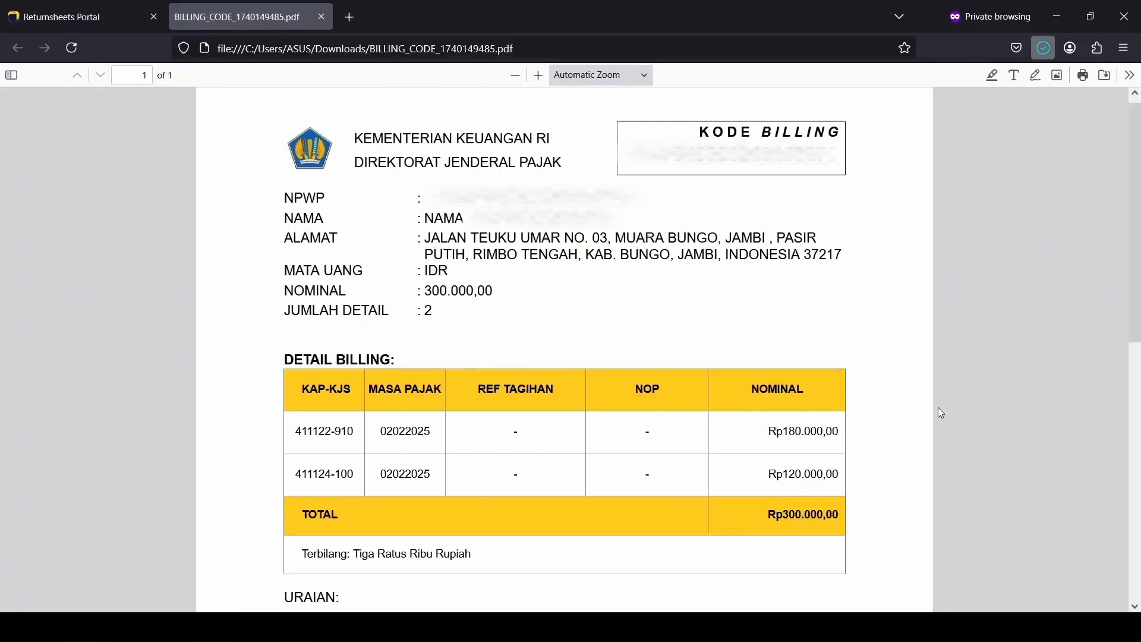
key(ctrl+Tab)
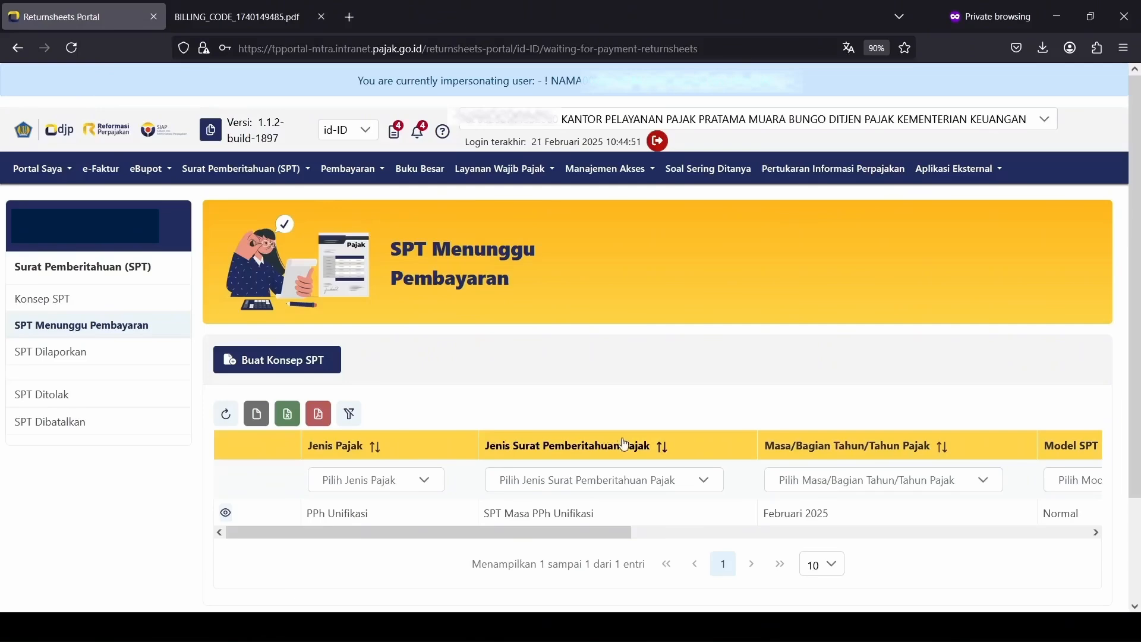
Step: From SPT Dilaporkan, download the Februari 2025 PPh Unifikasi receipt and return PDF
key(ctrl+minus)
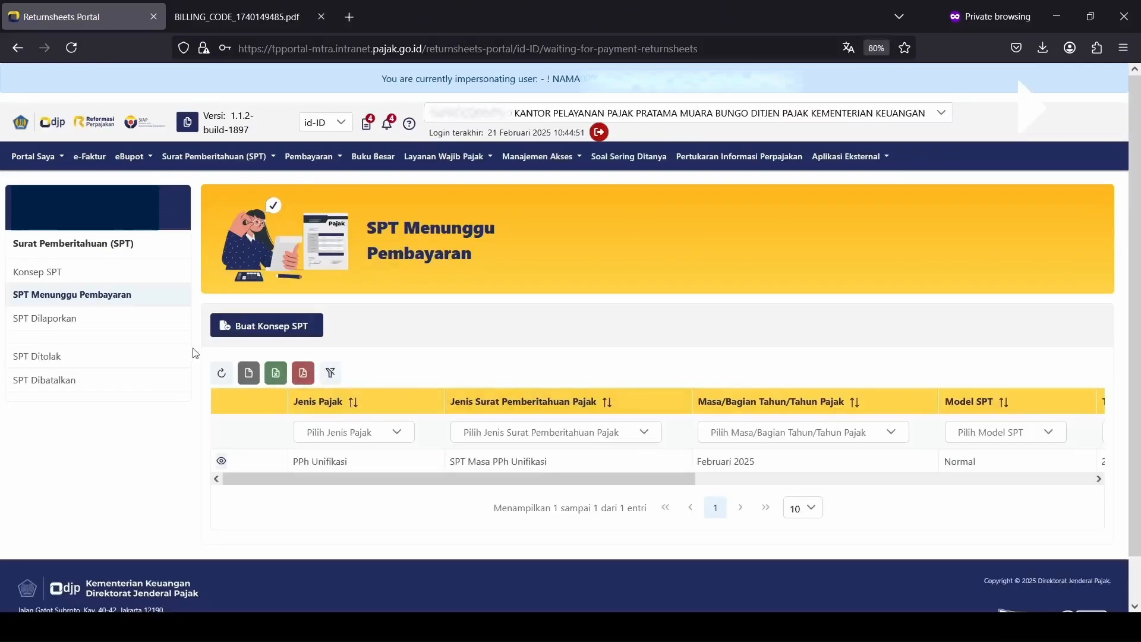
click(221, 374)
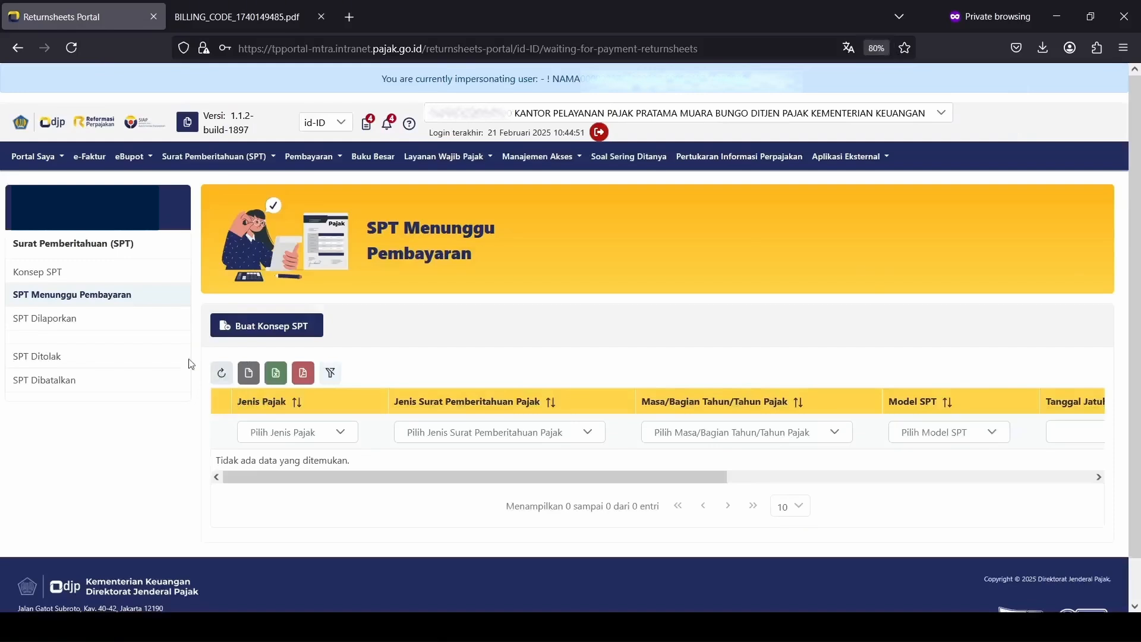
click(107, 325)
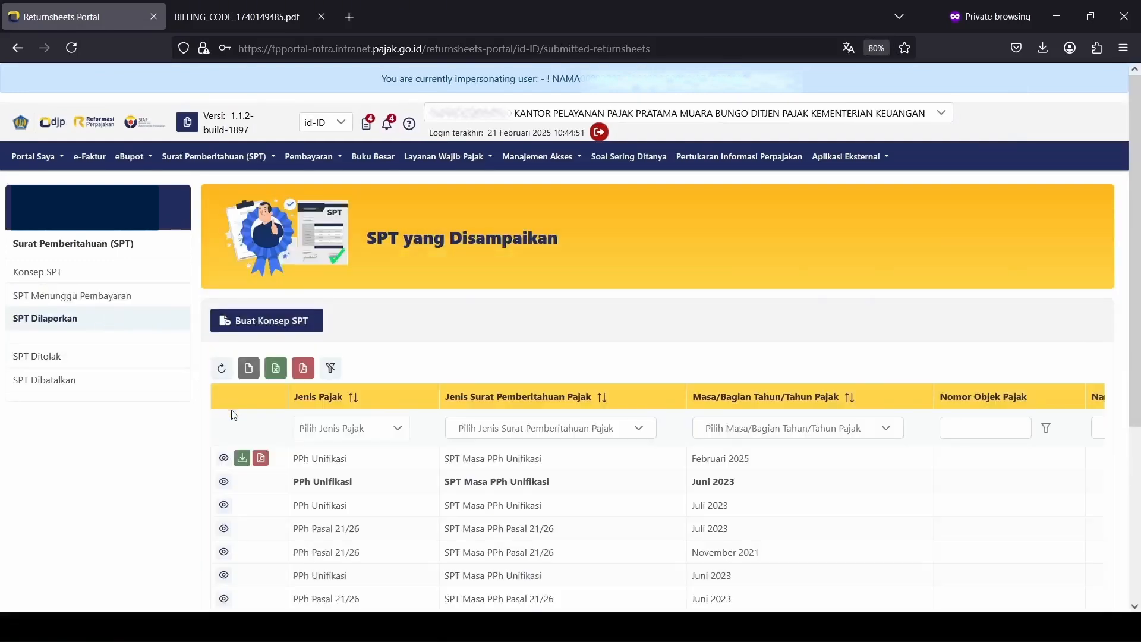
click(247, 462)
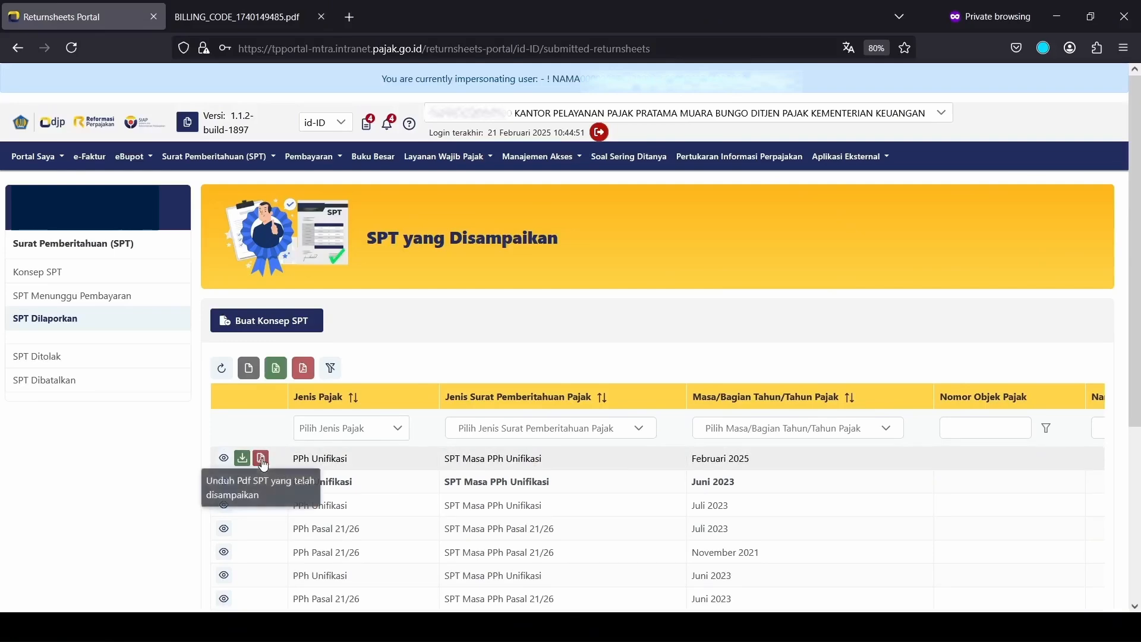
click(261, 459)
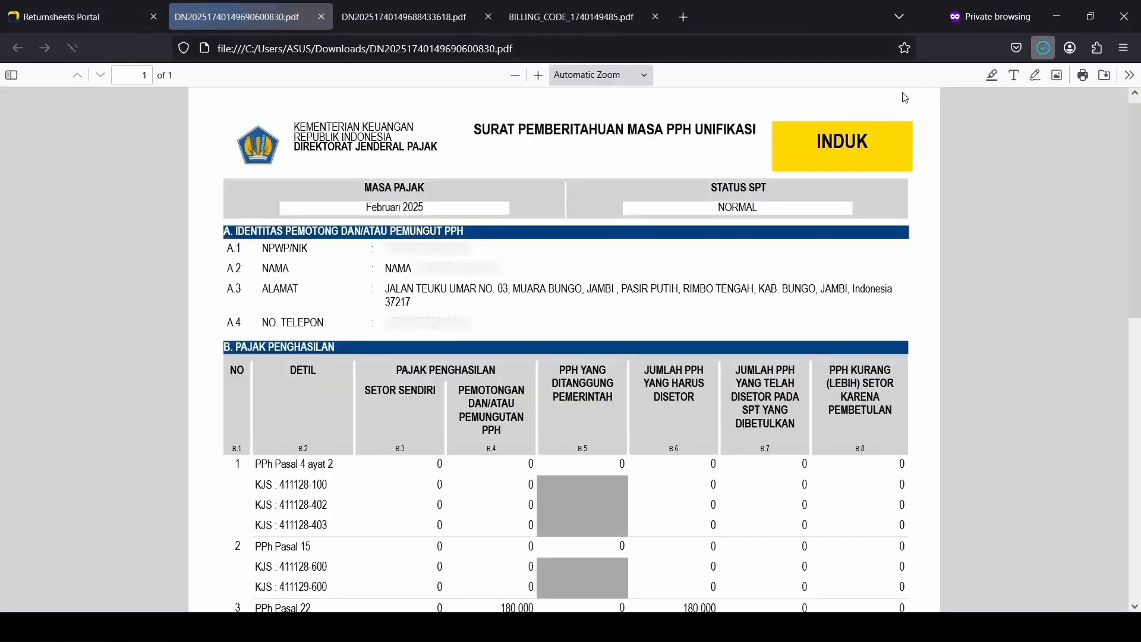
scroll(1006, 450, down, 10)
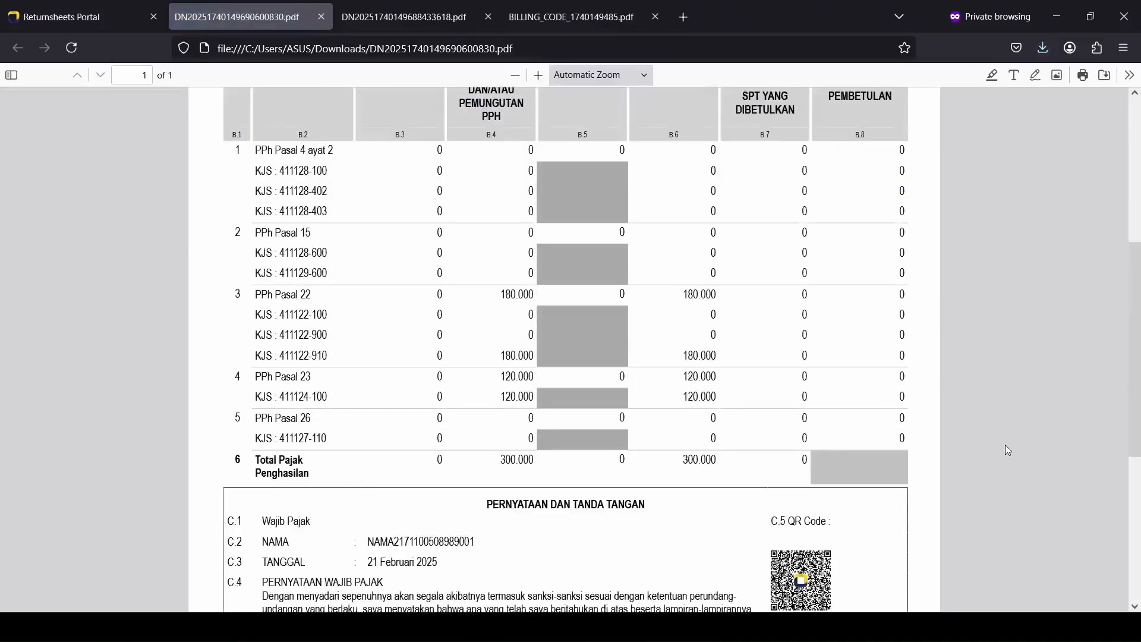
scroll(1005, 447, down, 2)
scroll(1006, 447, up, 10)
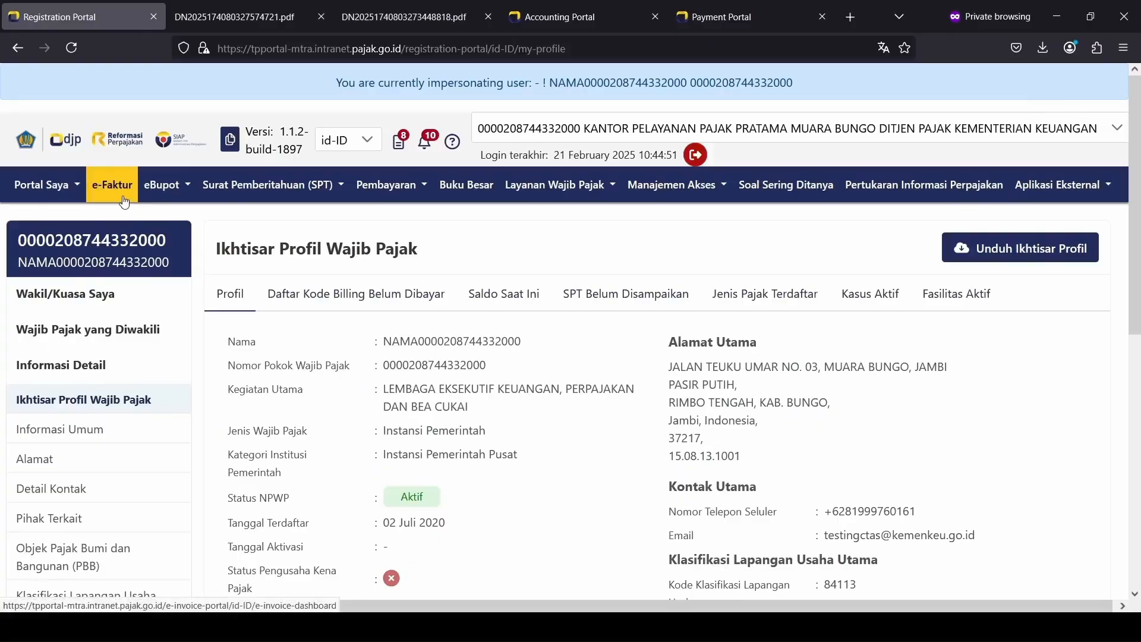
Step: Open e-Faktur Pajak Masukan and scroll across the three APPROVED Februari 2025 invoices
click(123, 198)
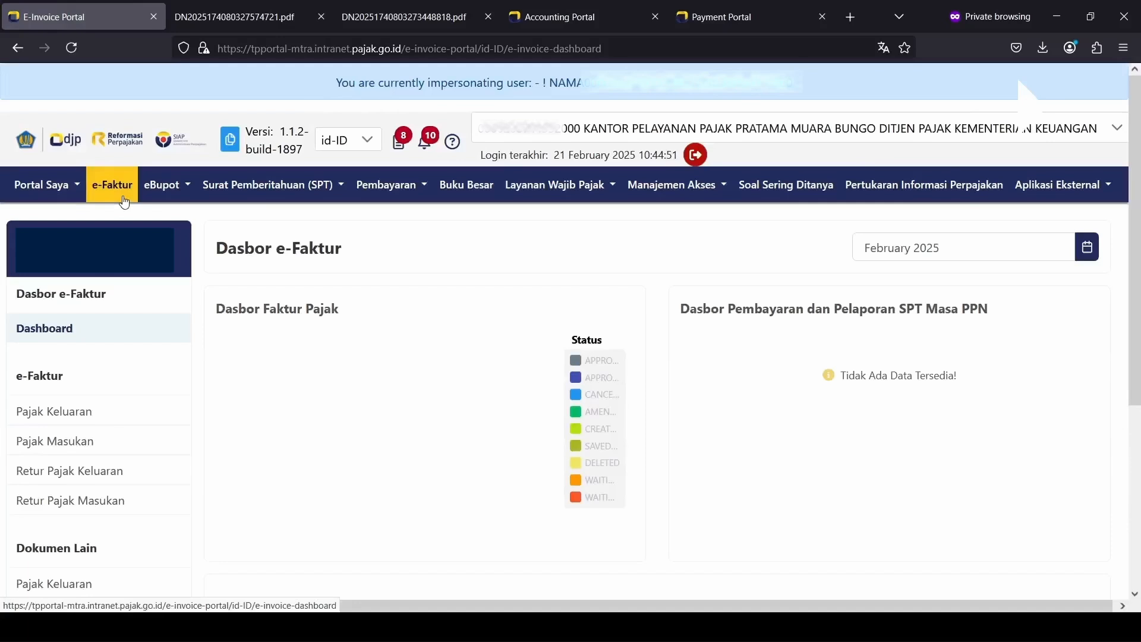
click(122, 443)
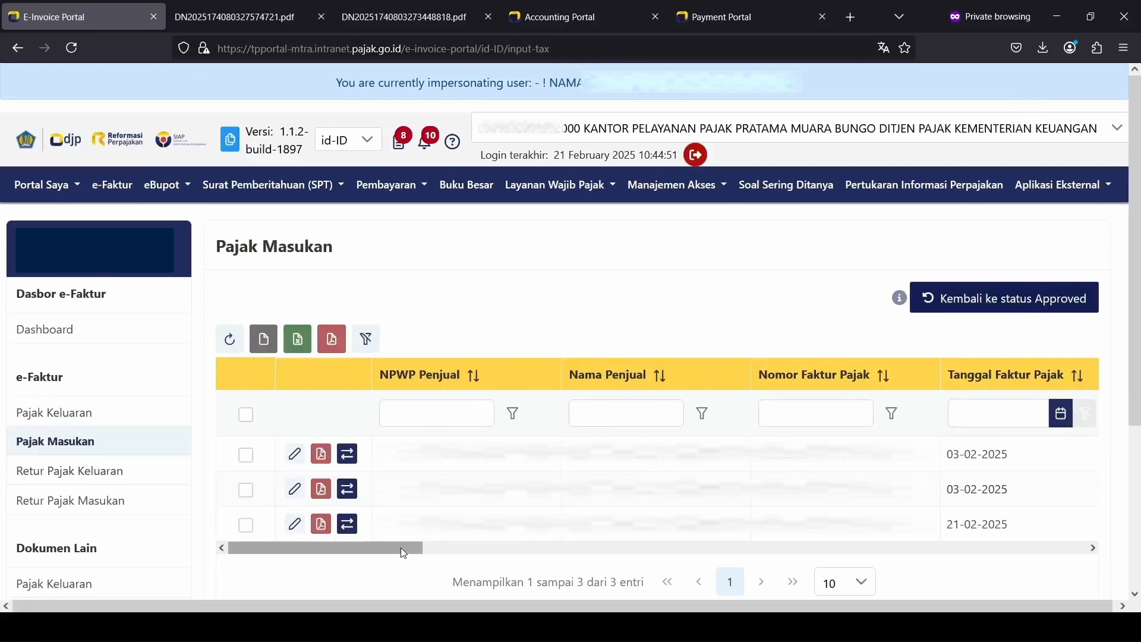
drag(391, 547, 818, 541)
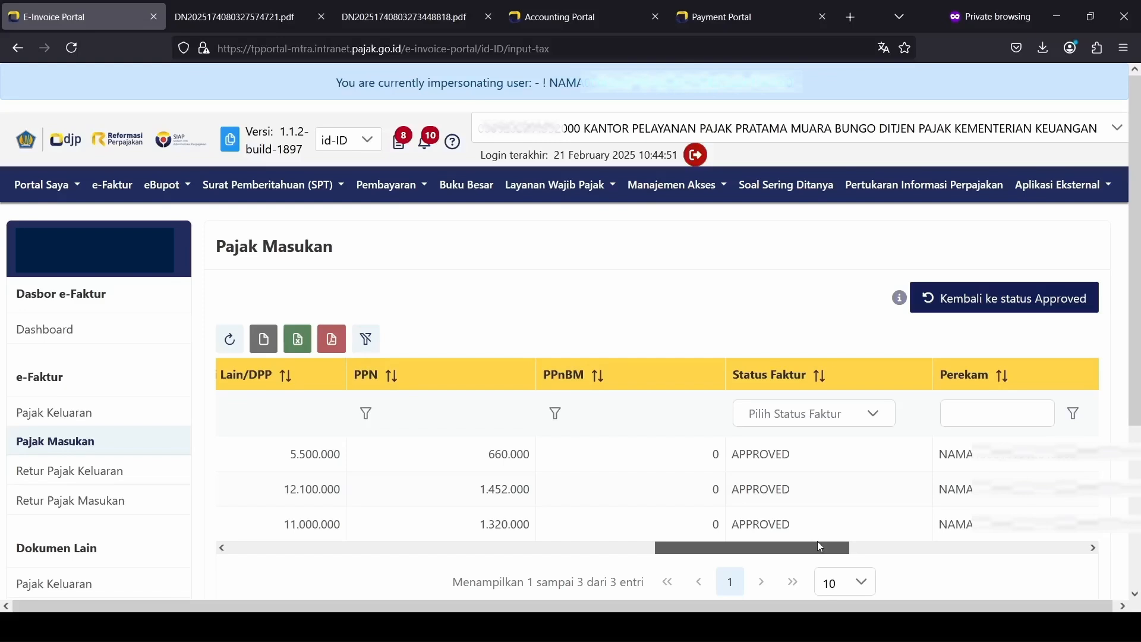
drag(818, 541, 373, 538)
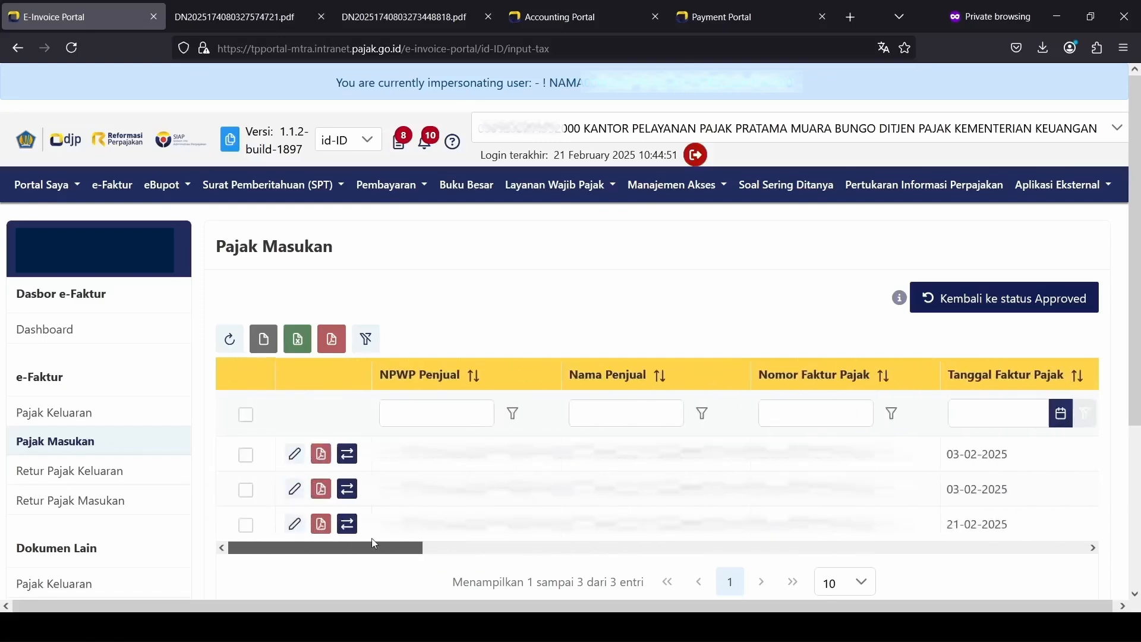
Step: Mark the second input invoice, dated 03-02-2025, as not valid and return to the invoice list
click(296, 490)
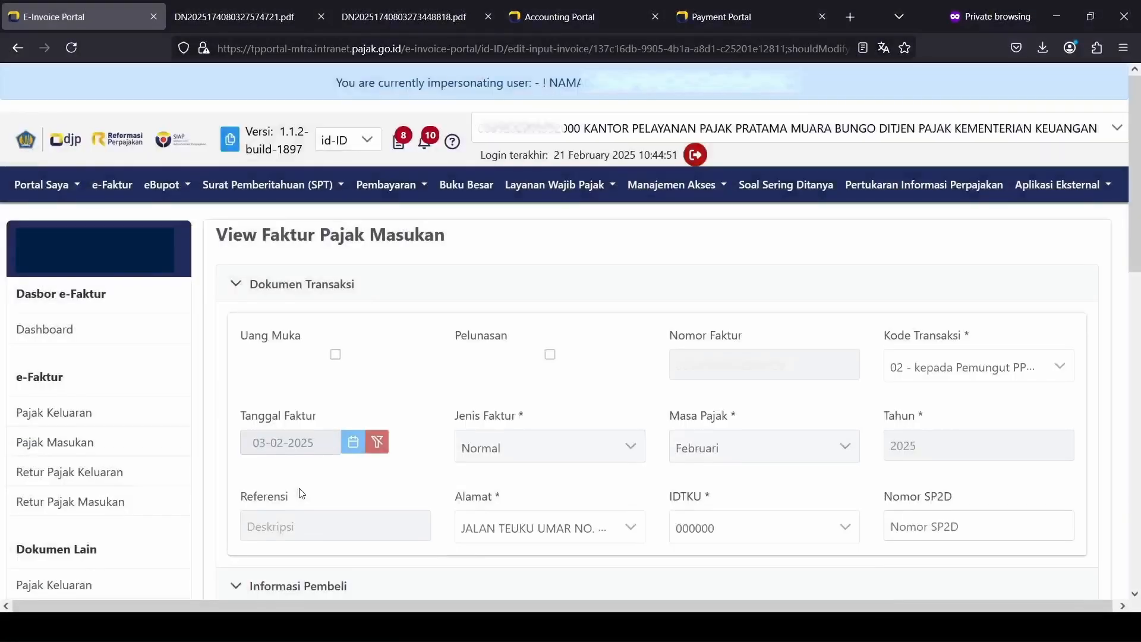
scroll(300, 492, down, 10)
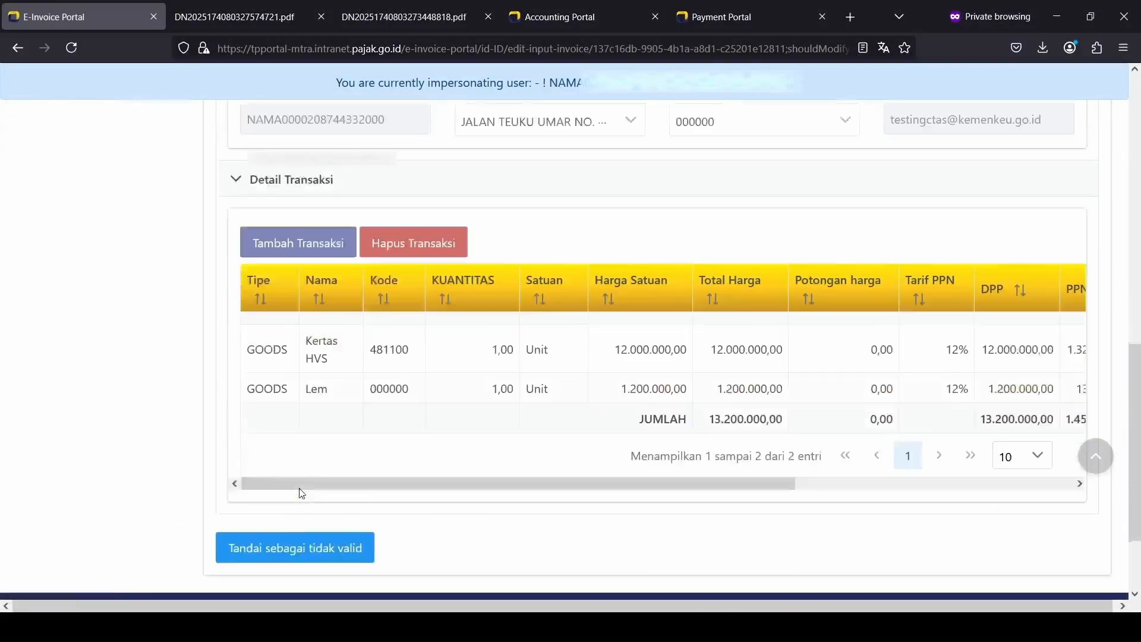
scroll(299, 487, down, 2)
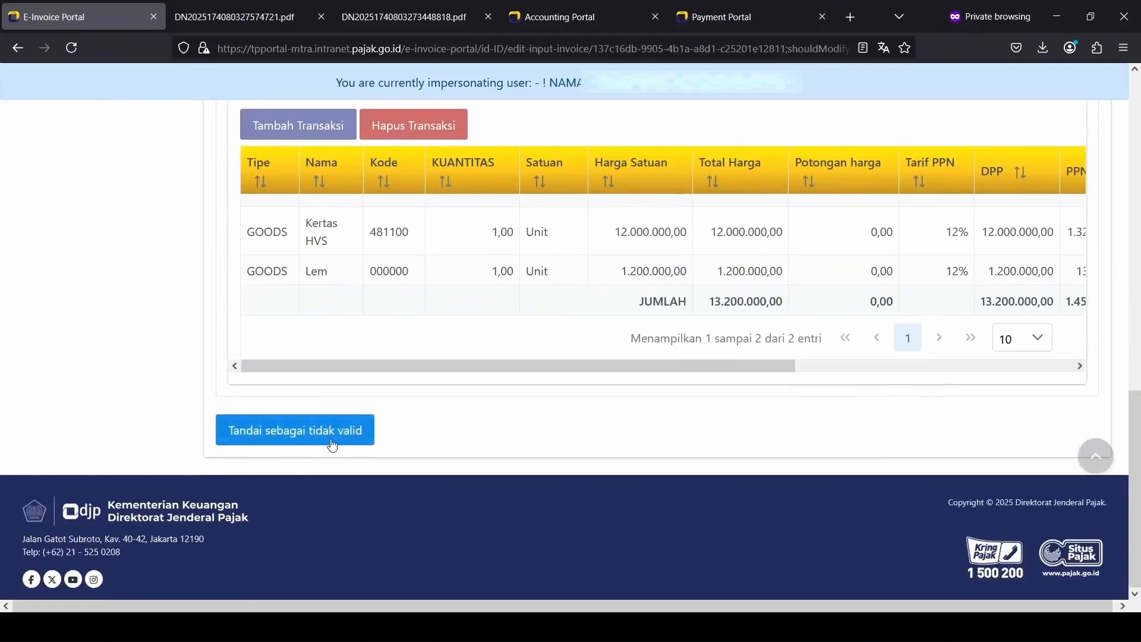
click(330, 433)
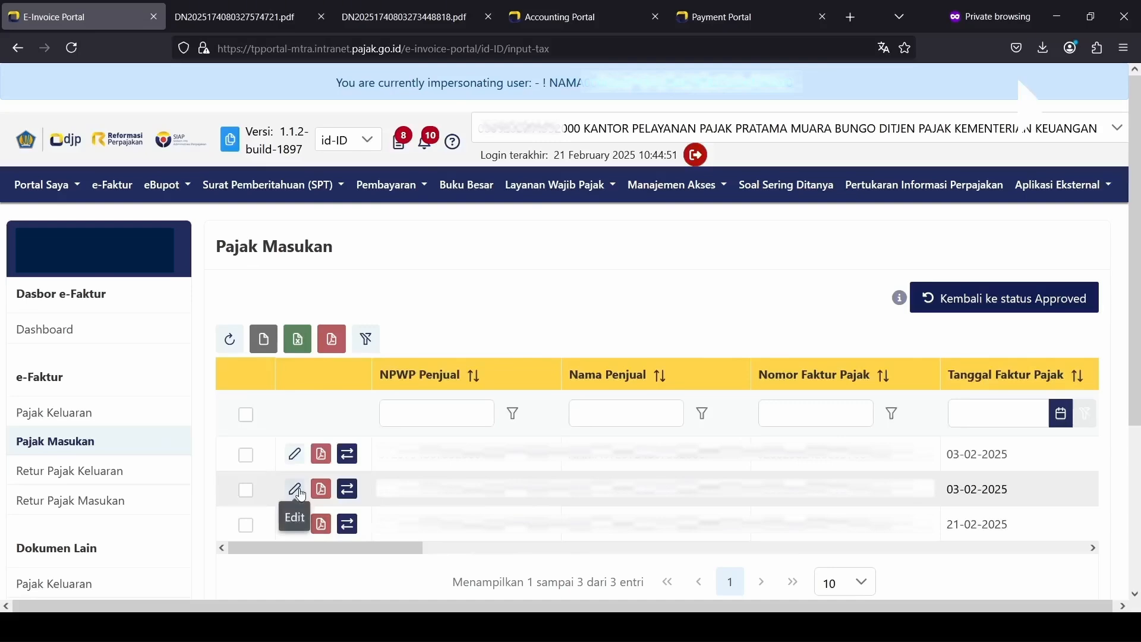
click(295, 490)
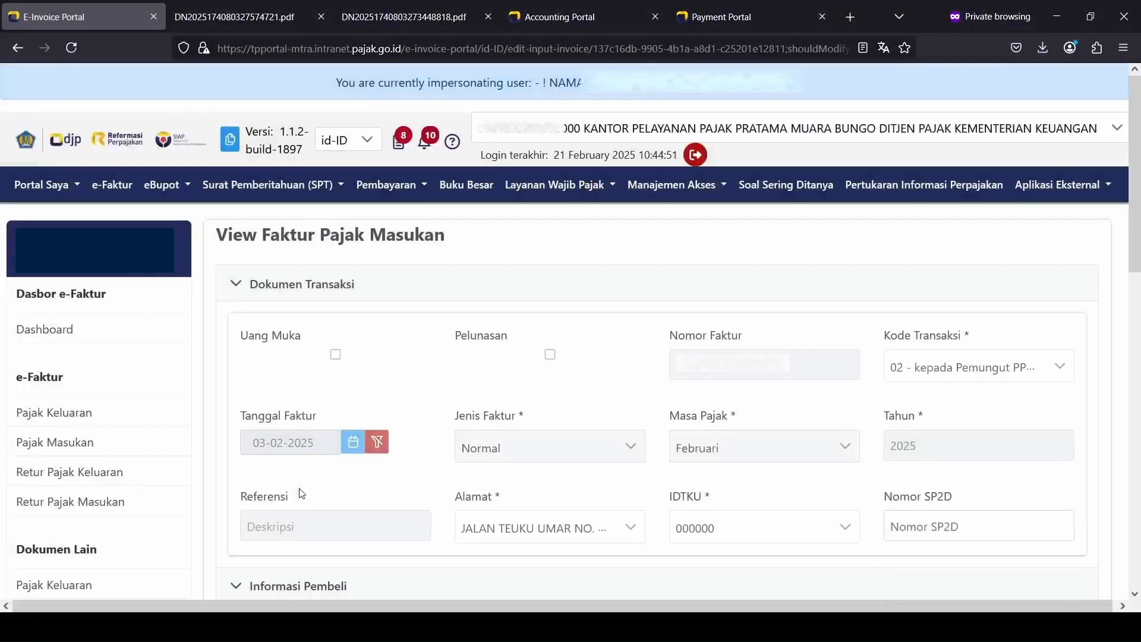
scroll(302, 493, down, 8)
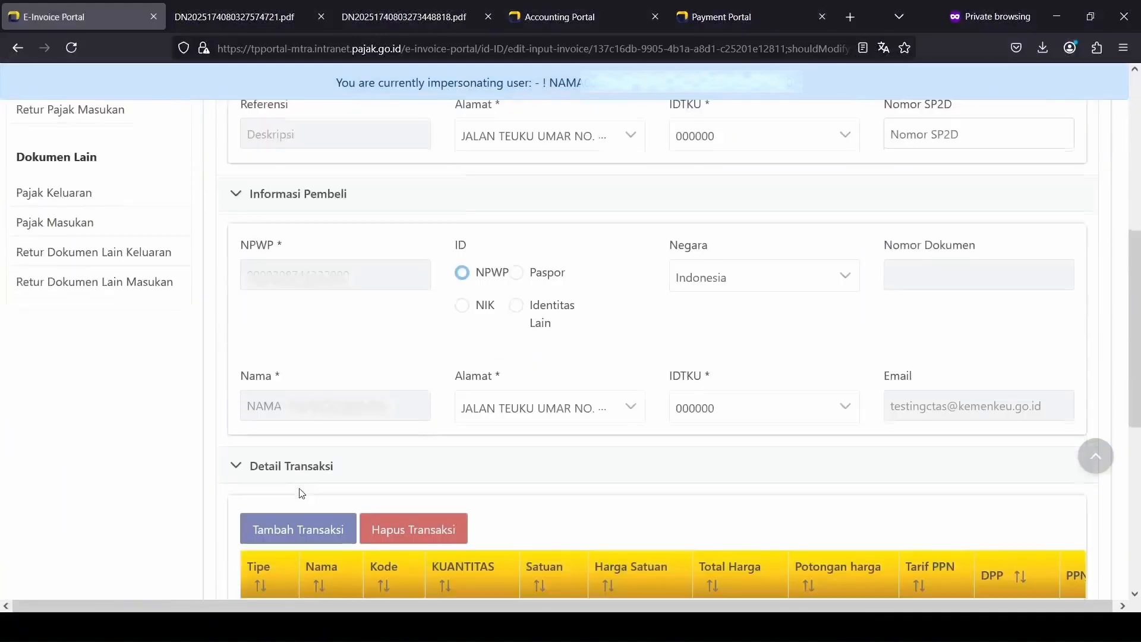
scroll(299, 492, down, 5)
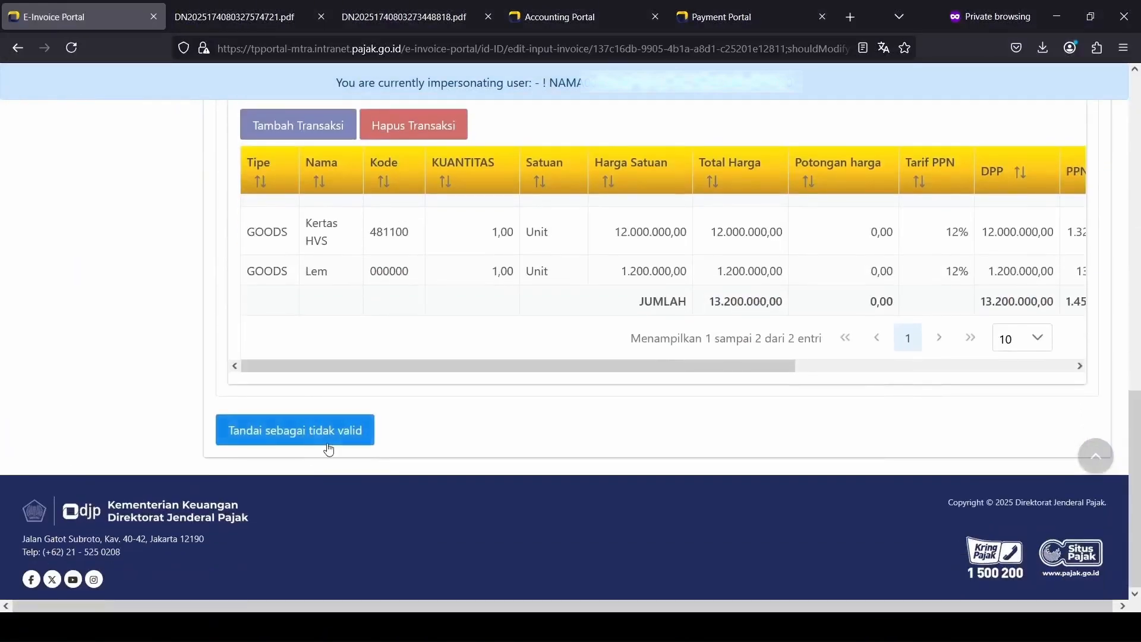
click(329, 443)
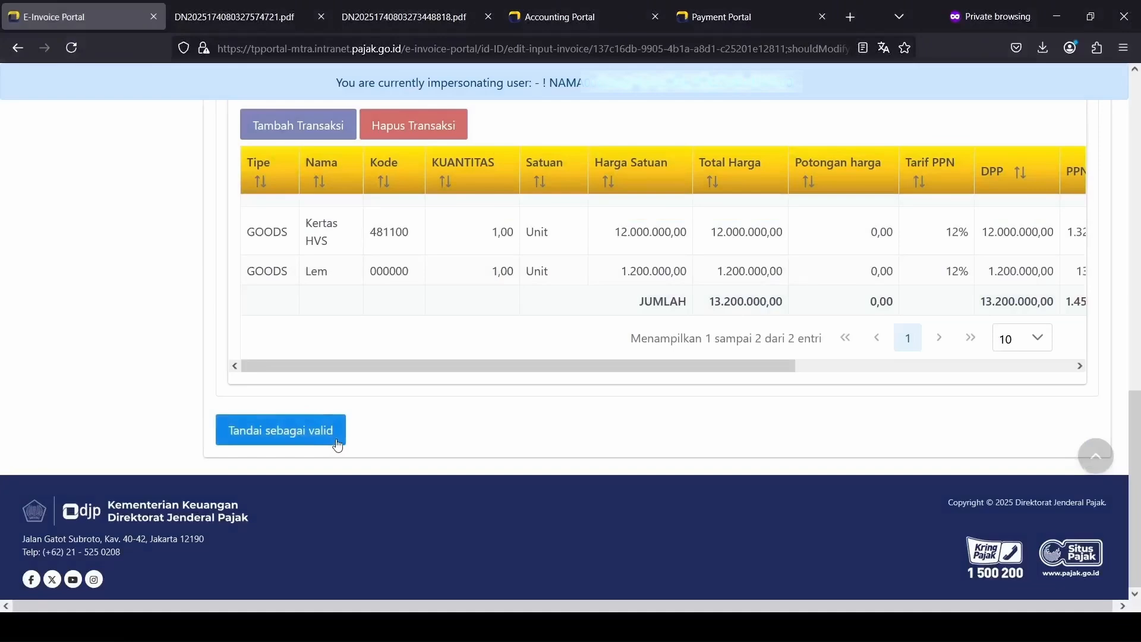
click(338, 444)
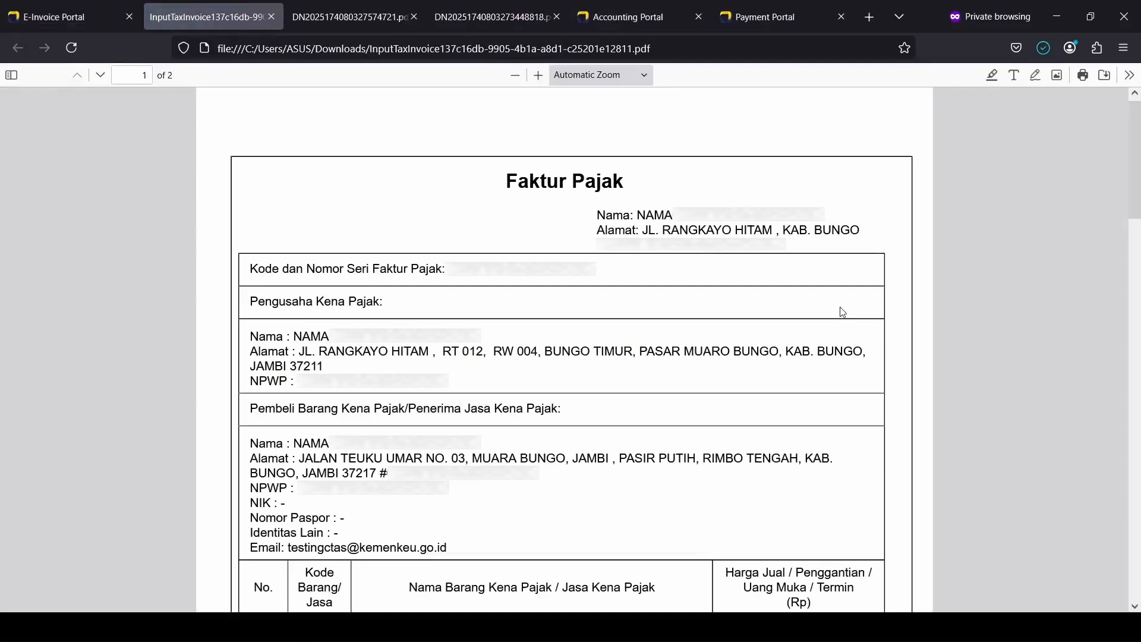
Step: Download the third input invoice as a PDF
scroll(843, 312, down, 5)
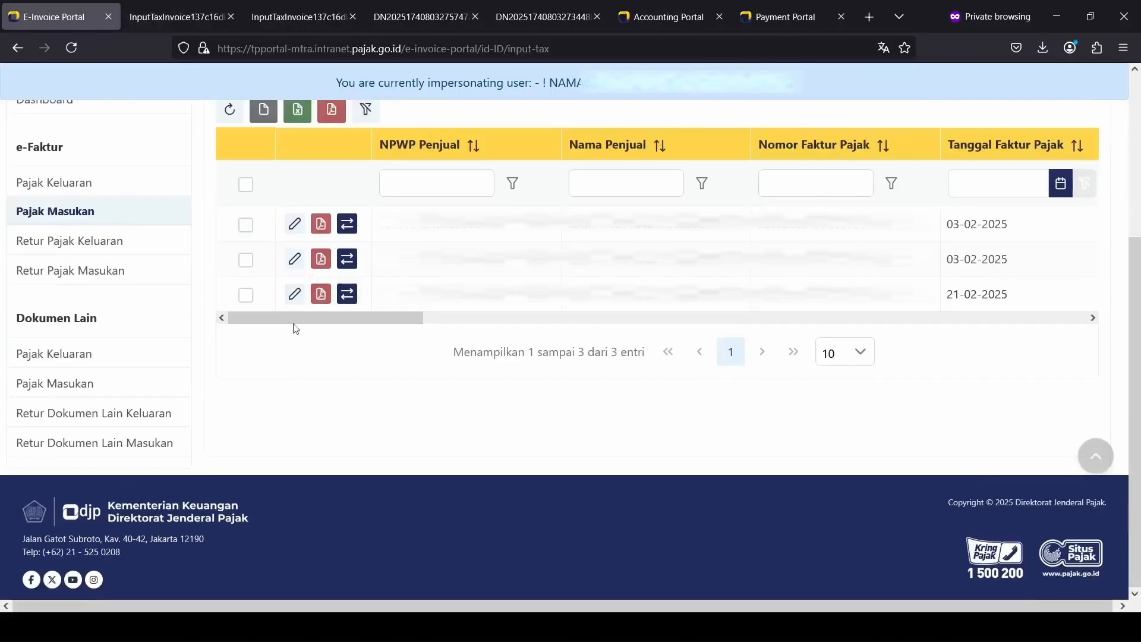
click(321, 295)
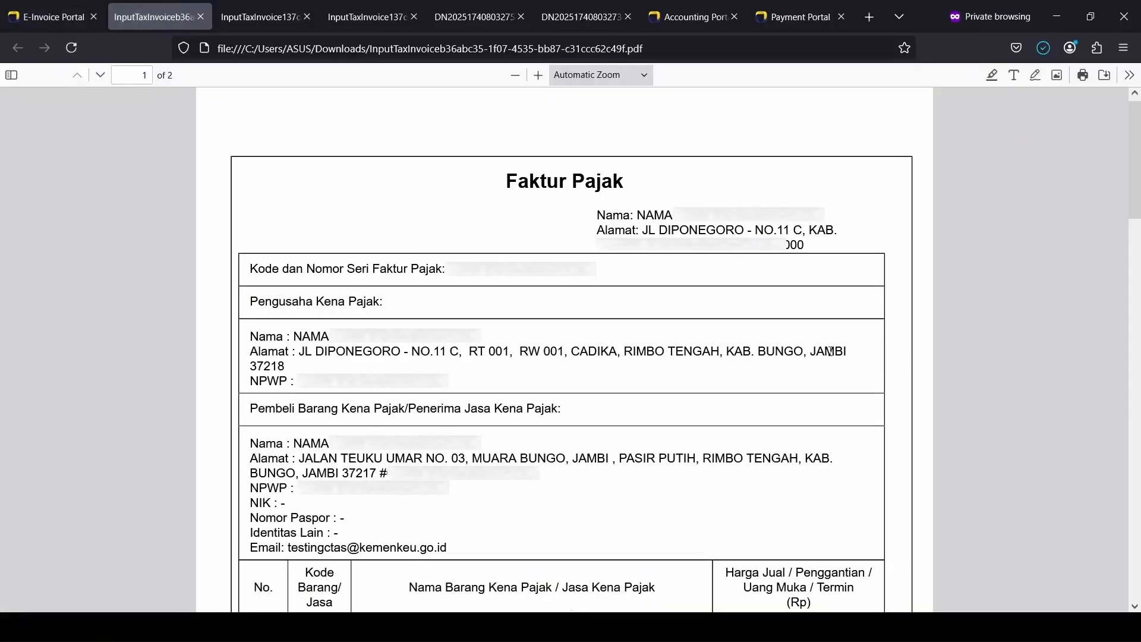
scroll(898, 356, down, 4)
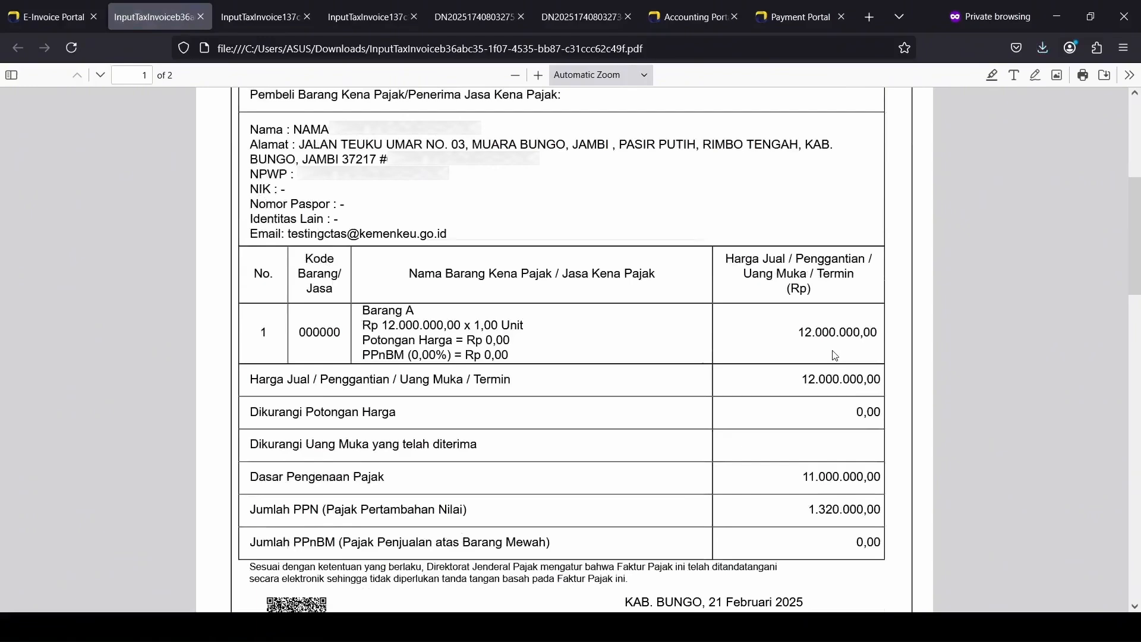
scroll(835, 356, up, 3)
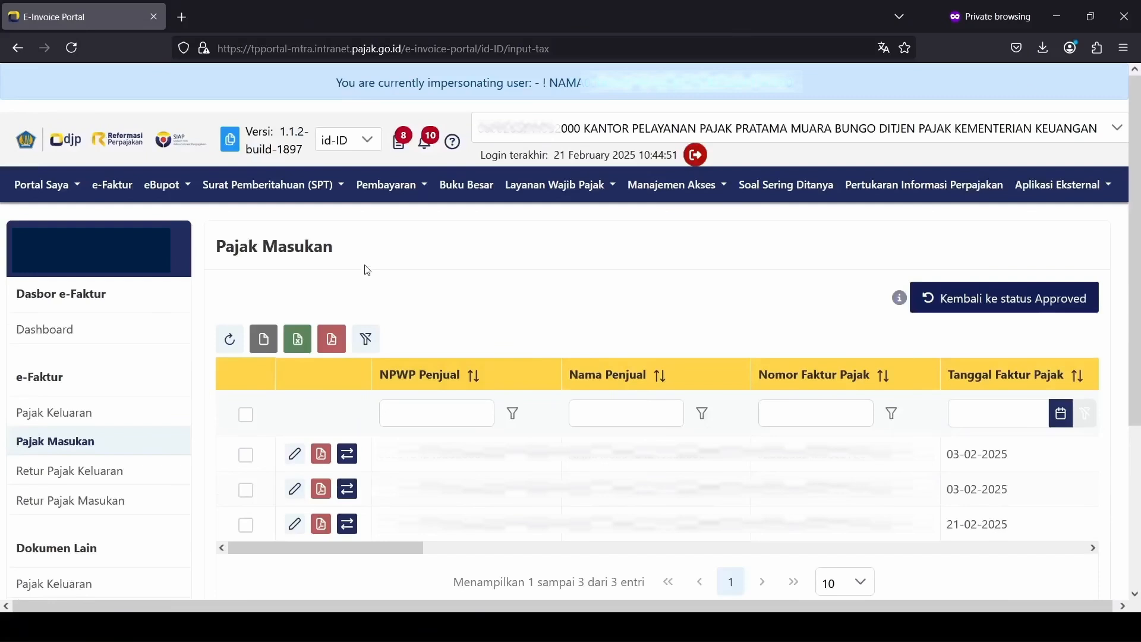
Step: Create a Normal draft of the PPN Bagi Pemungut SPT for period Februari 2025
click(279, 185)
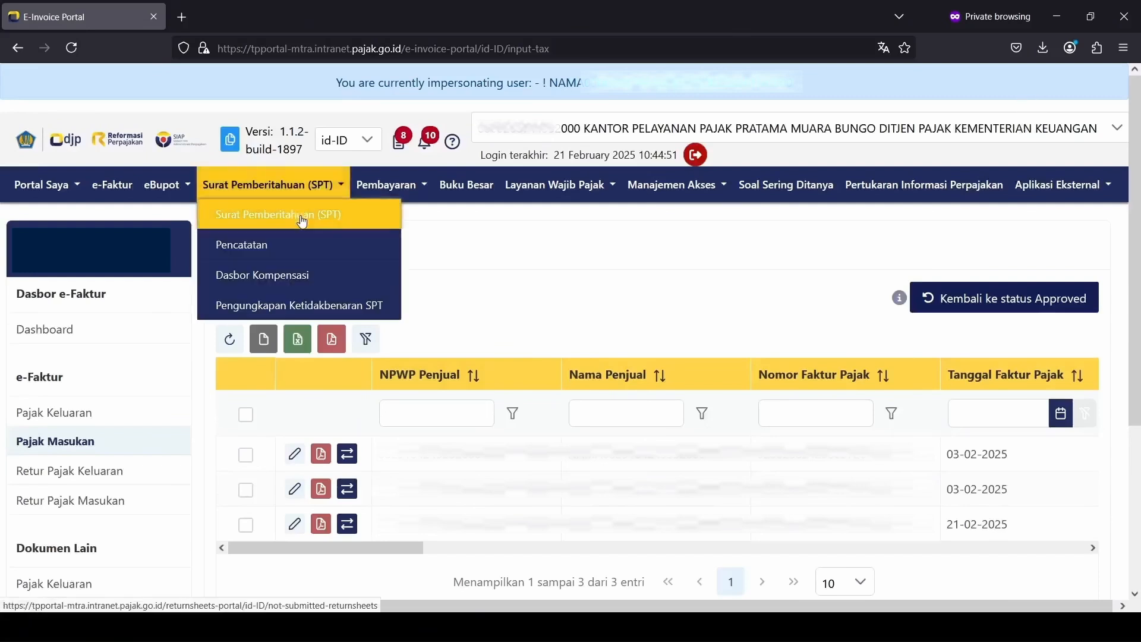
click(303, 221)
click(305, 300)
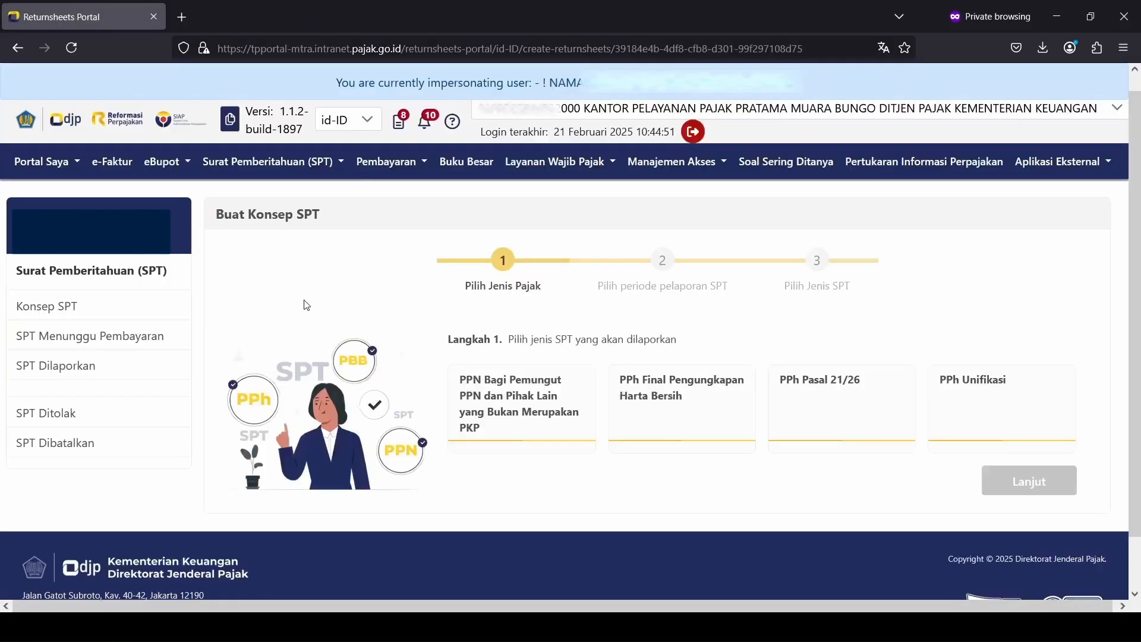
click(498, 389)
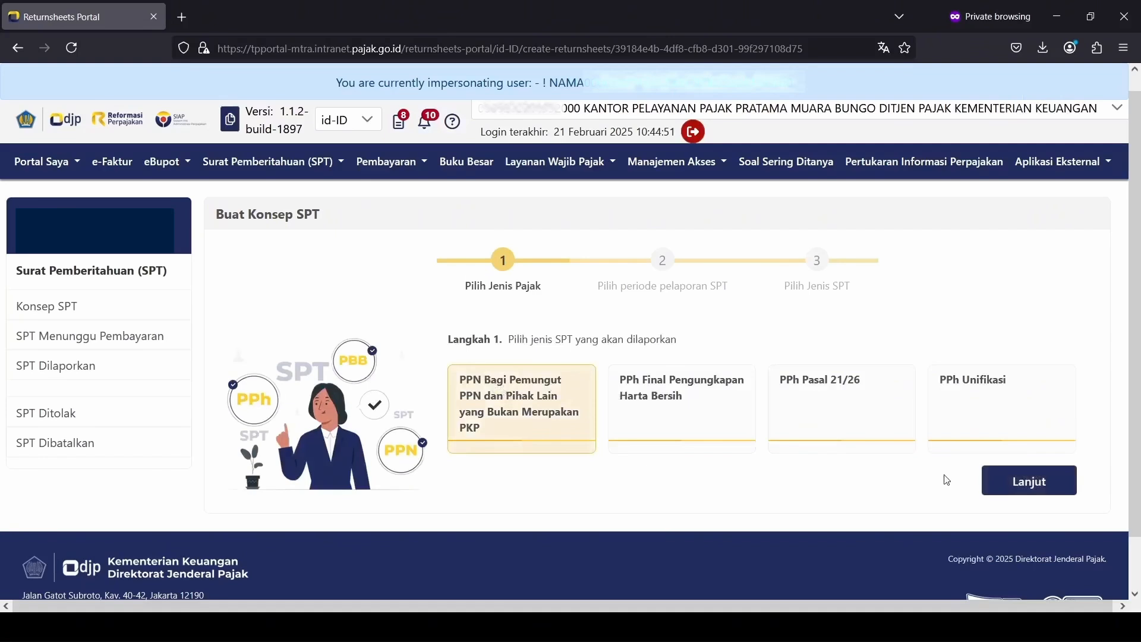
click(1015, 479)
click(670, 447)
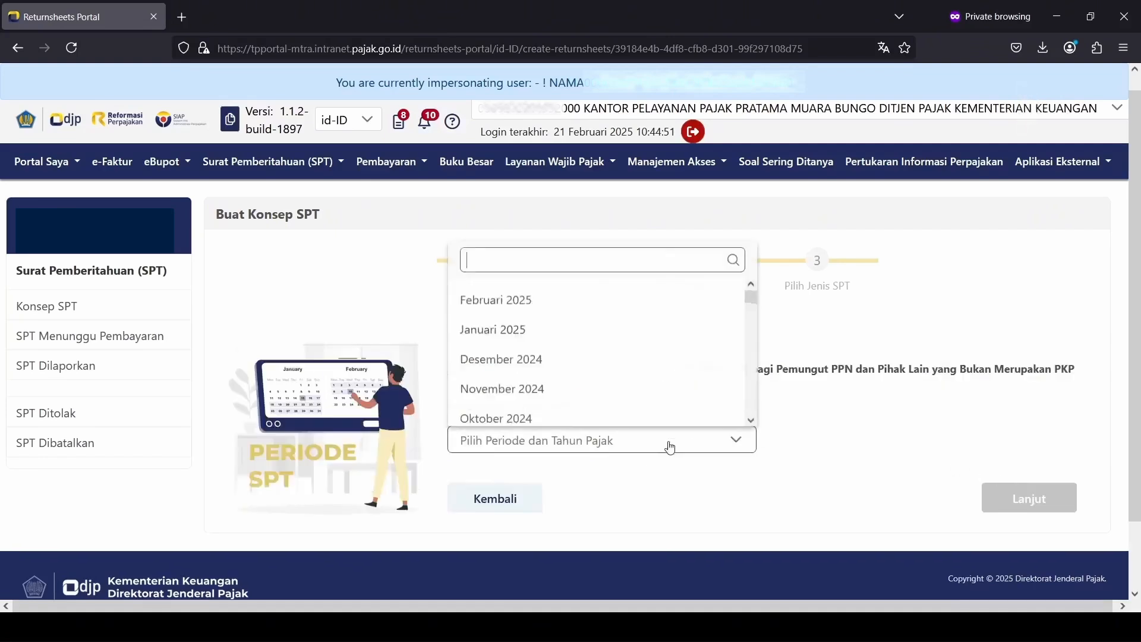
click(640, 300)
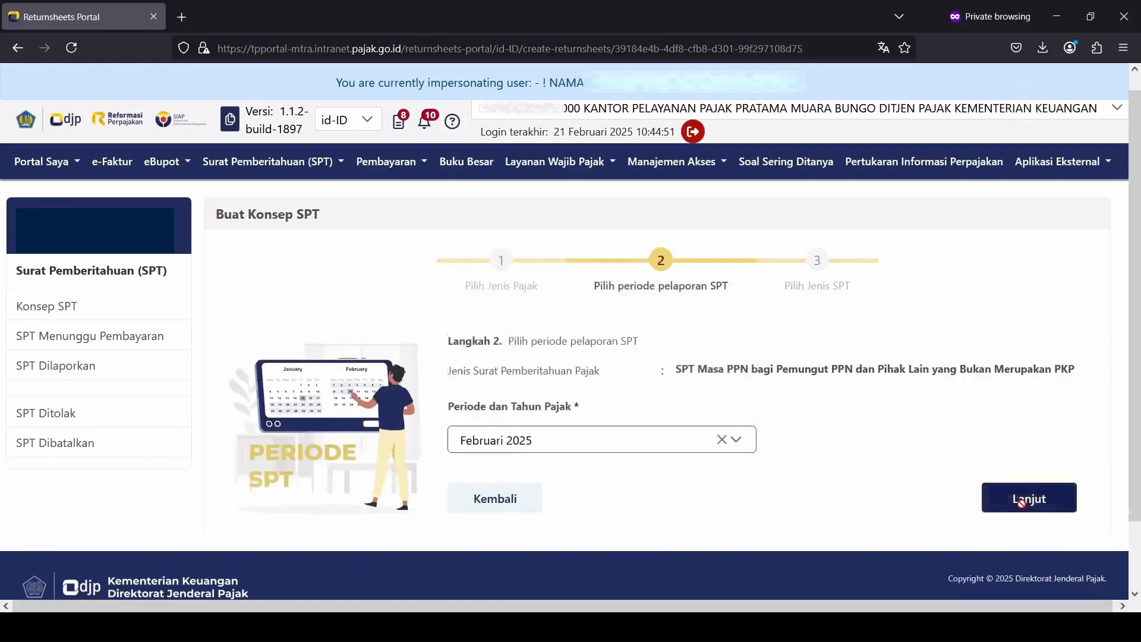
click(1021, 503)
click(671, 454)
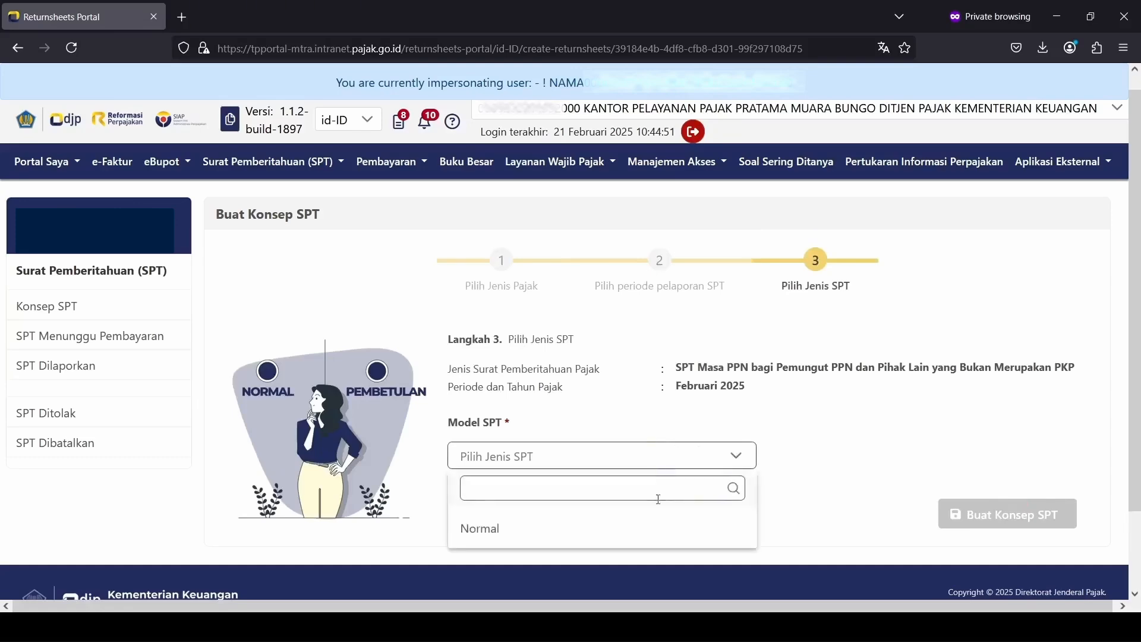
click(660, 526)
click(961, 517)
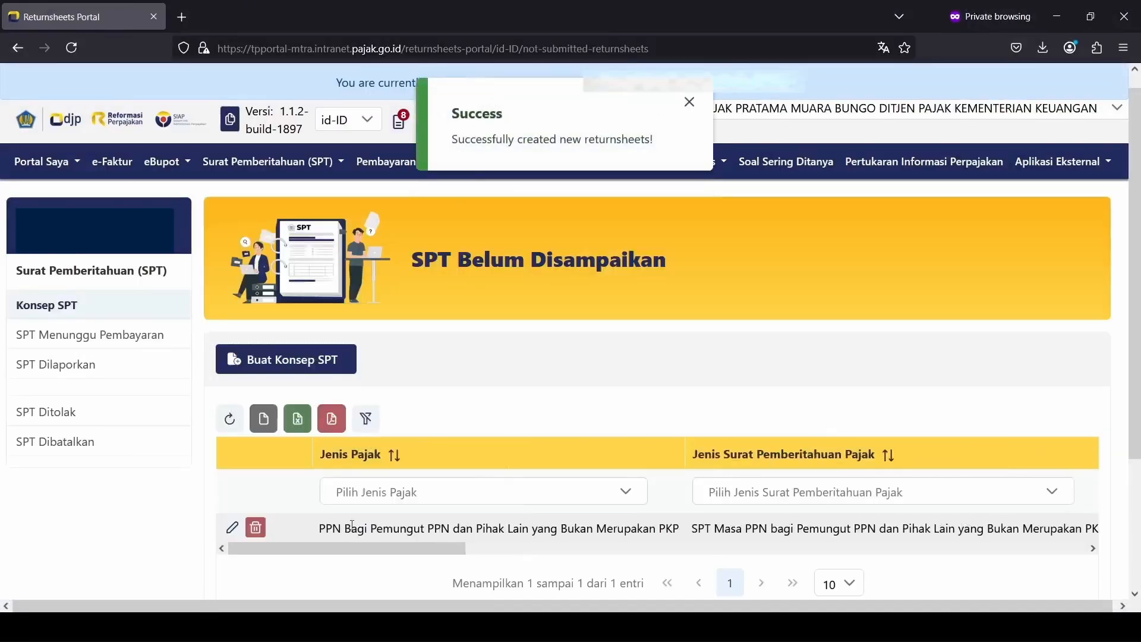
Step: Open the new draft, check its L-1 invoice list, then scroll INDUK down to Pernyataan
click(236, 529)
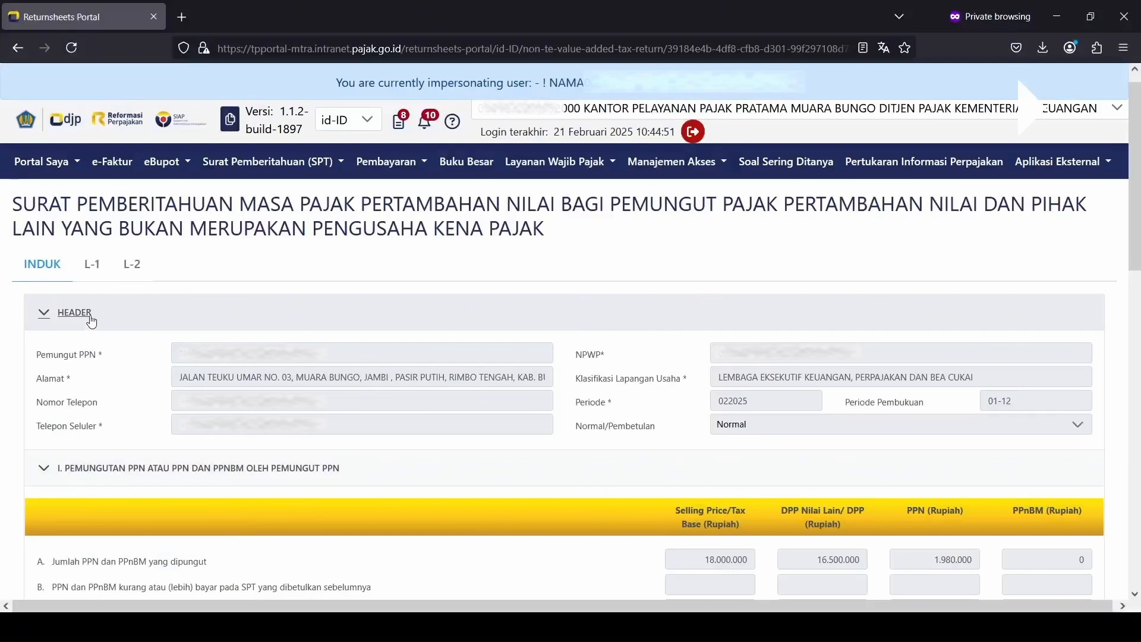
click(91, 267)
scroll(157, 397, down, 1)
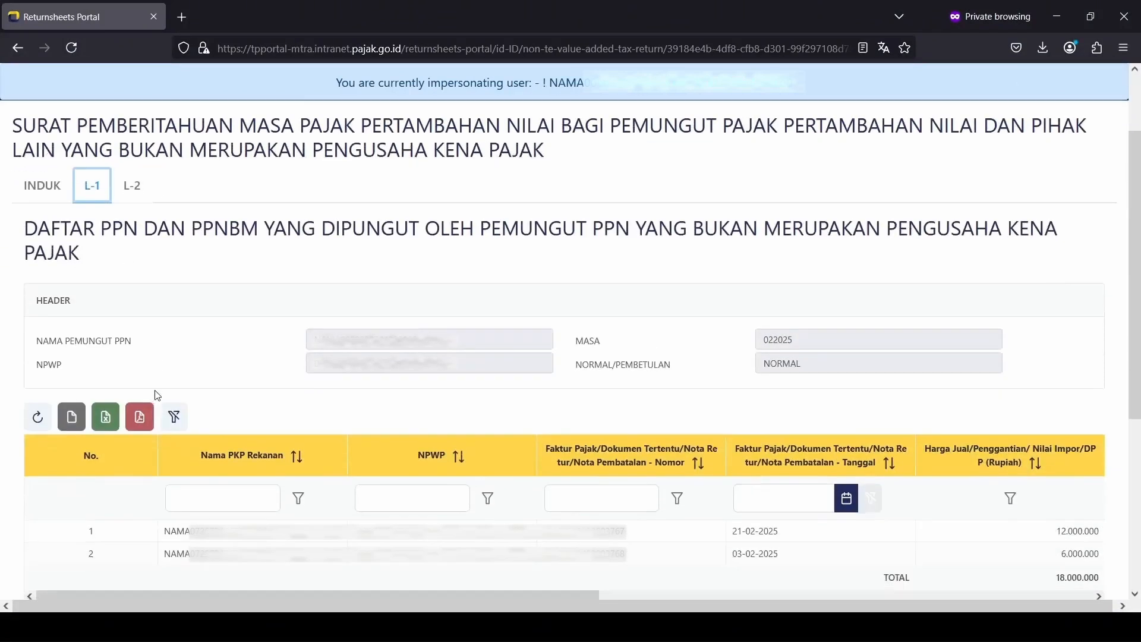
scroll(156, 393, down, 1)
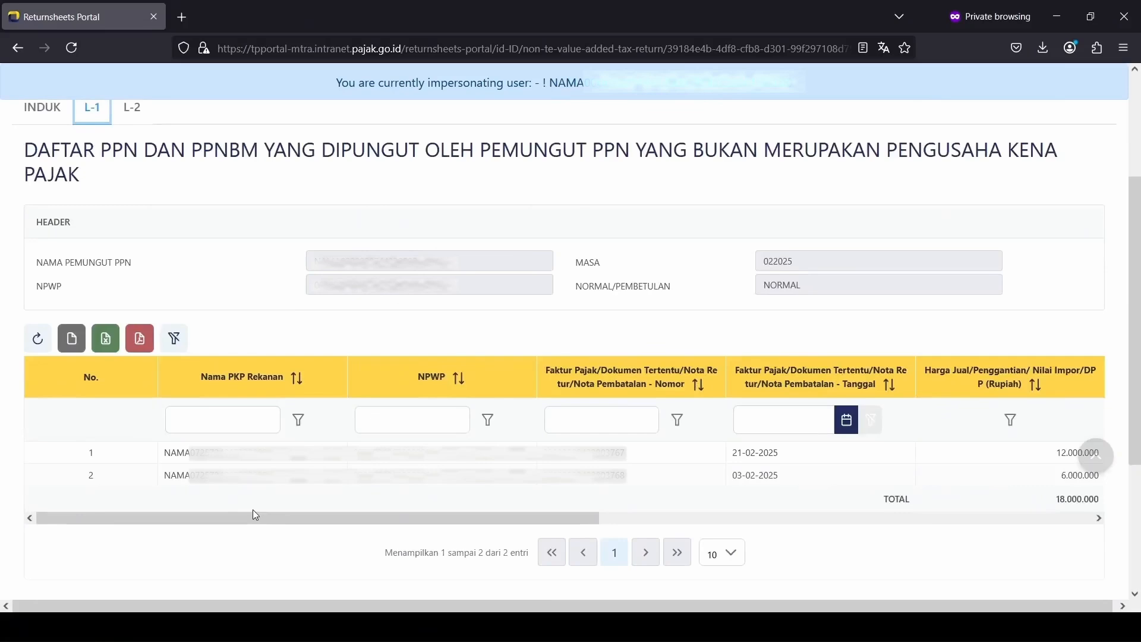
scroll(255, 515, up, 2)
click(43, 263)
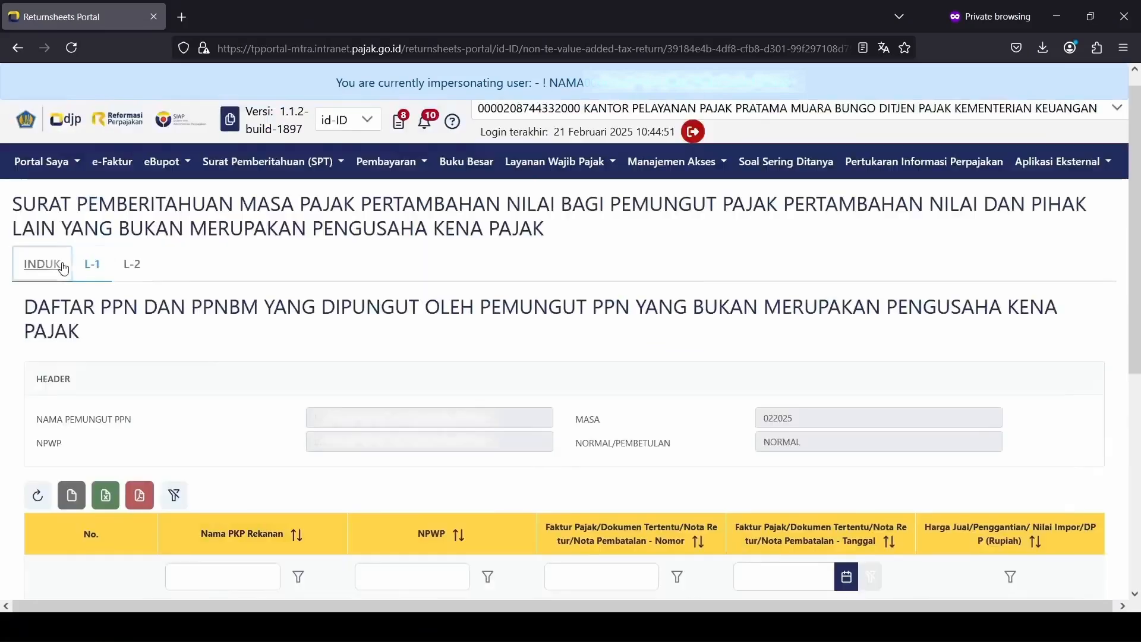
scroll(464, 424, down, 5)
scroll(463, 423, down, 6)
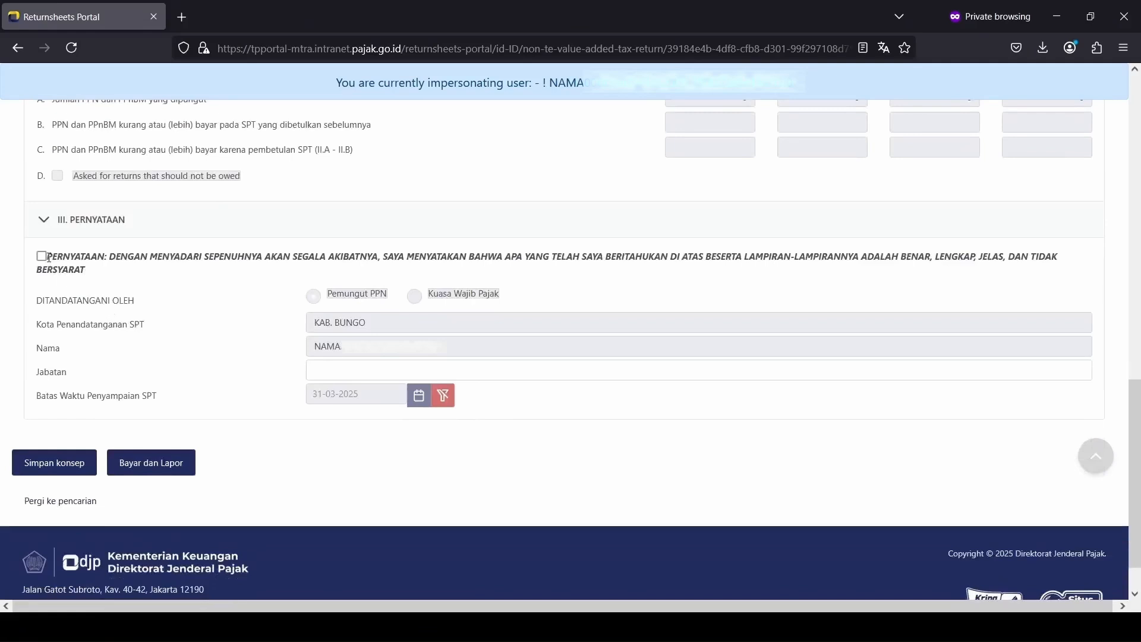
Step: Tick the Pernyataan declaration and enter Bendaharawan as the signer's position
click(42, 256)
click(374, 372)
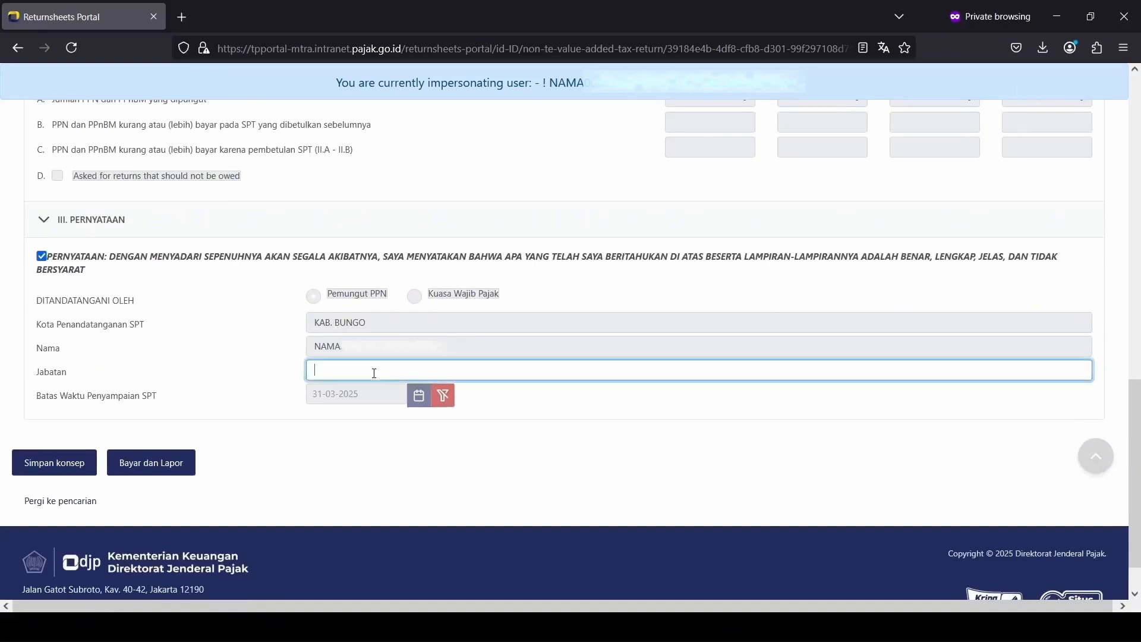
text(Bendaharawan)
Step: Pay via Deposit Balance Transfer, sign with the signing password and submit the return
click(148, 462)
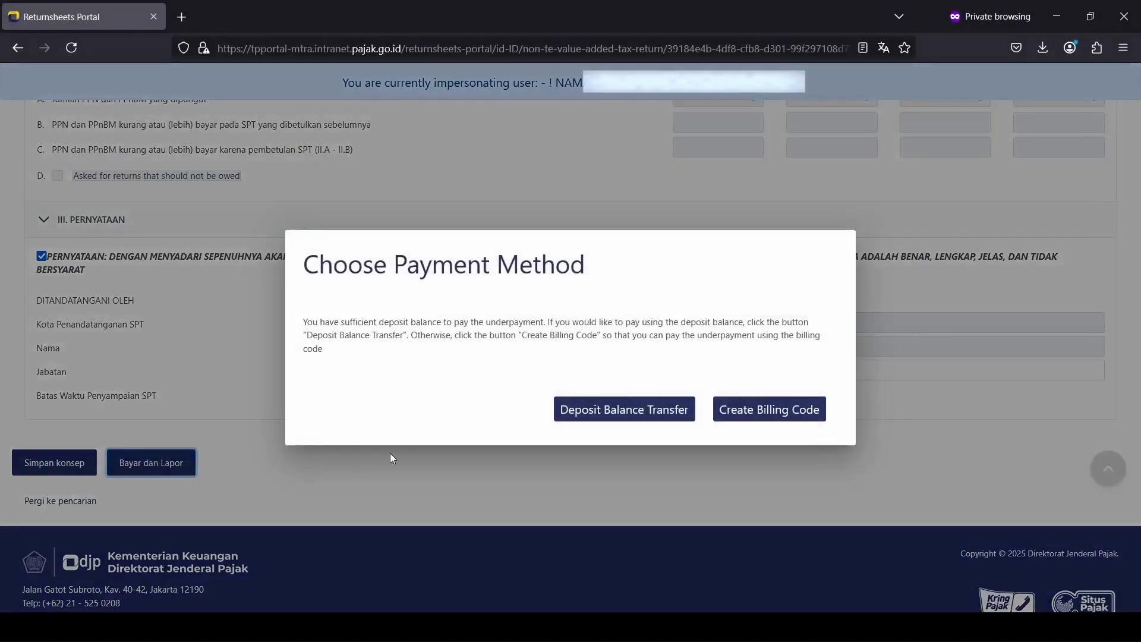
click(605, 414)
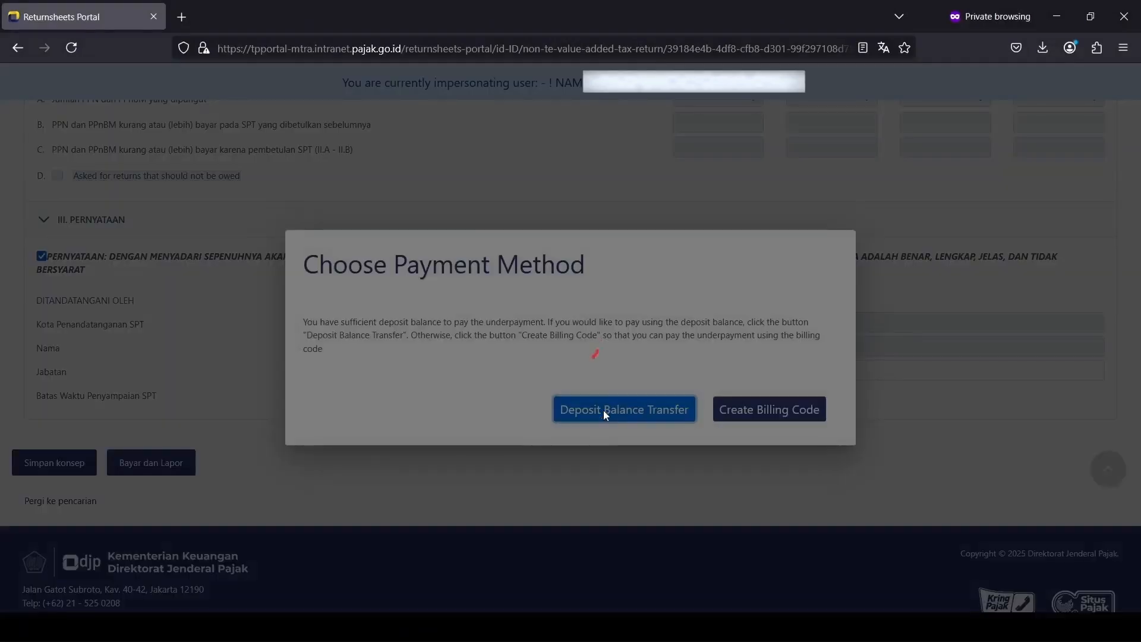
click(412, 360)
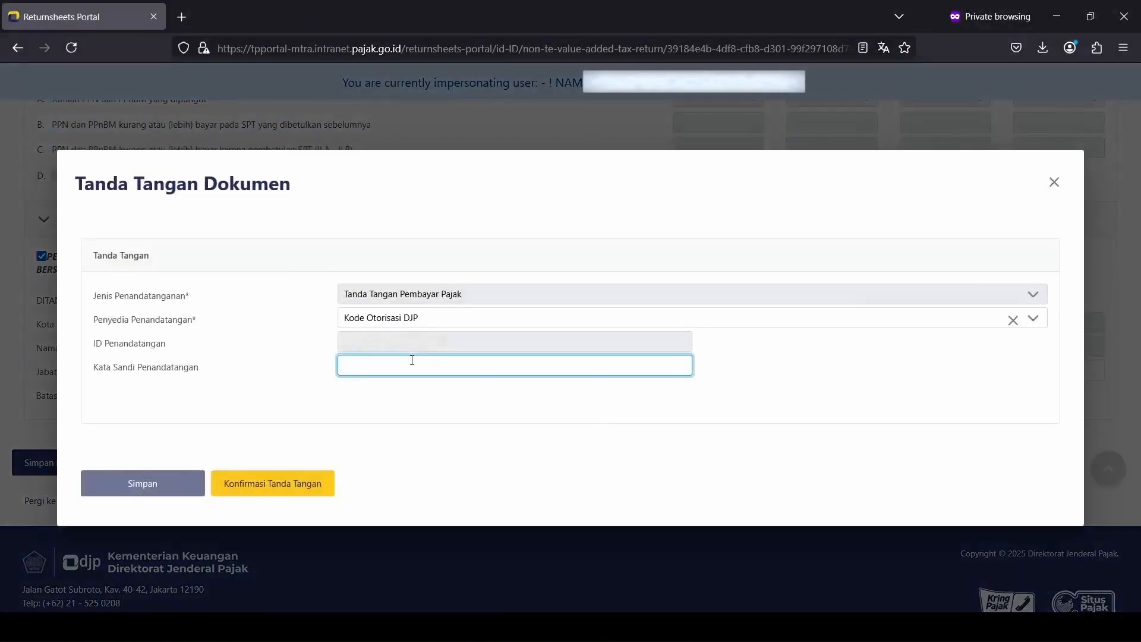
text(•••••••••)
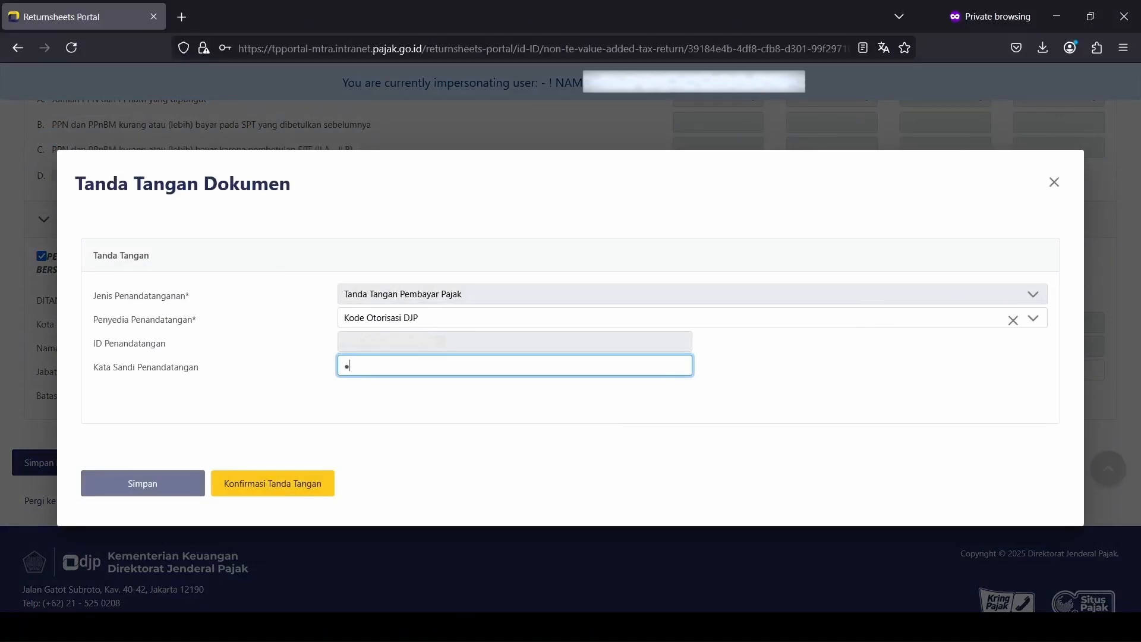
click(172, 483)
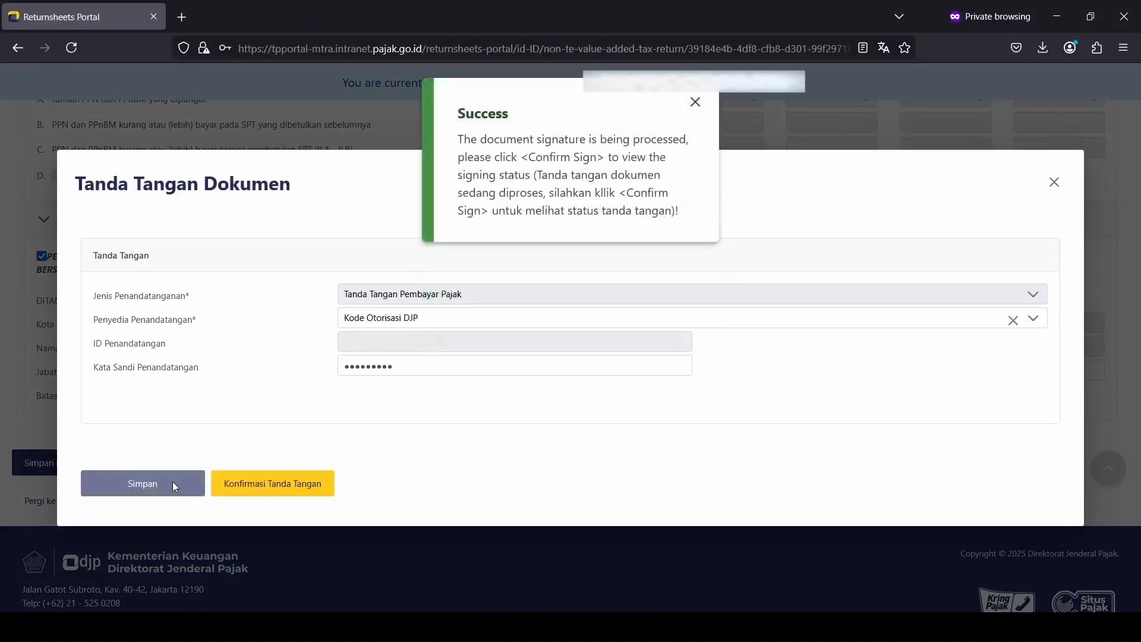
click(241, 483)
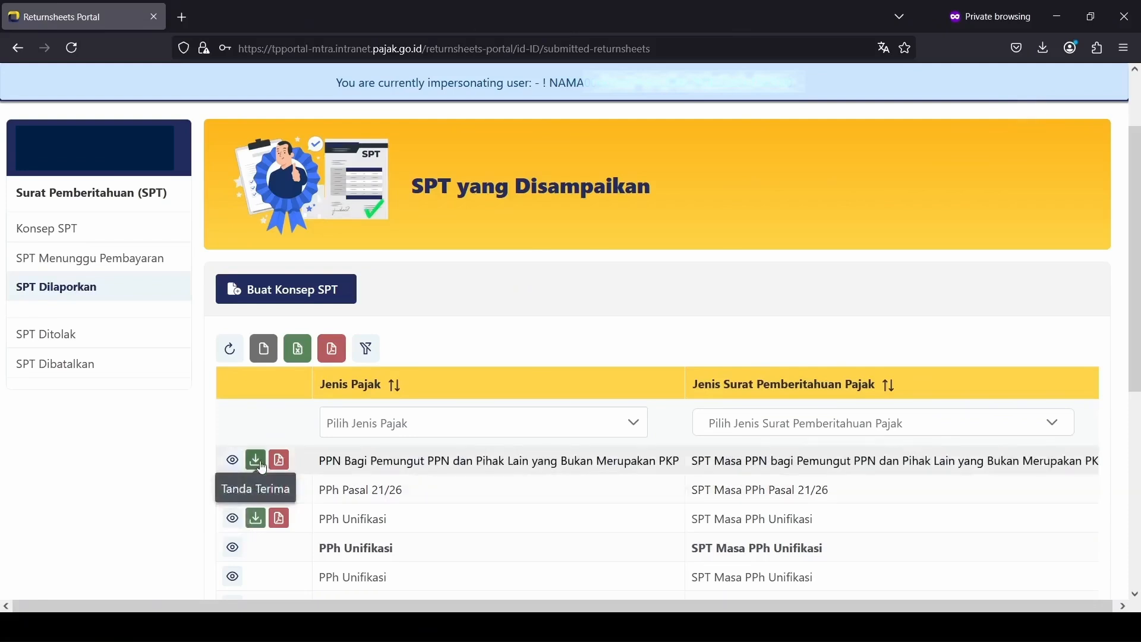
Step: Download the PPN return's Tanda Terima receipt and filed-return PDF, then go back to the portal
click(262, 468)
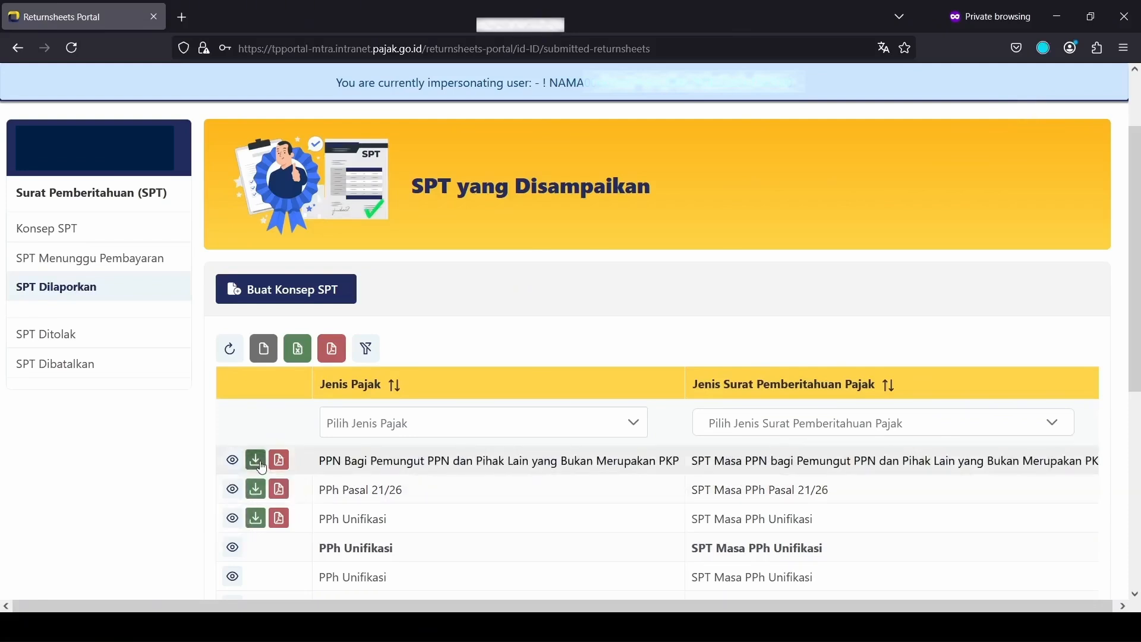
click(285, 466)
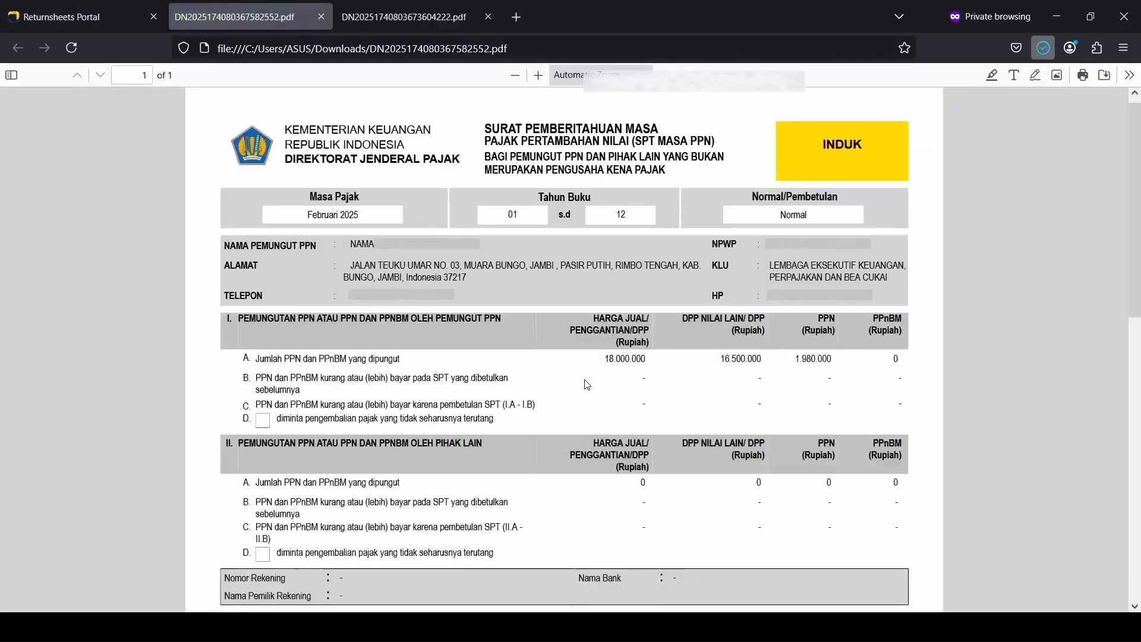
click(143, 16)
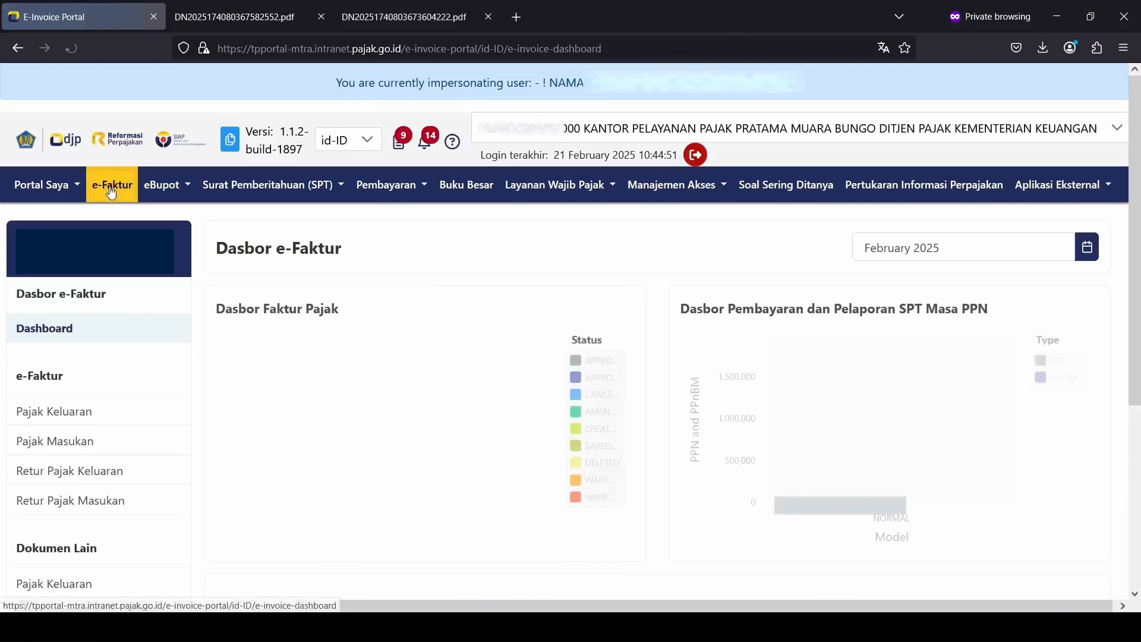
Step: Mark the third input tax invoice as valid
click(110, 442)
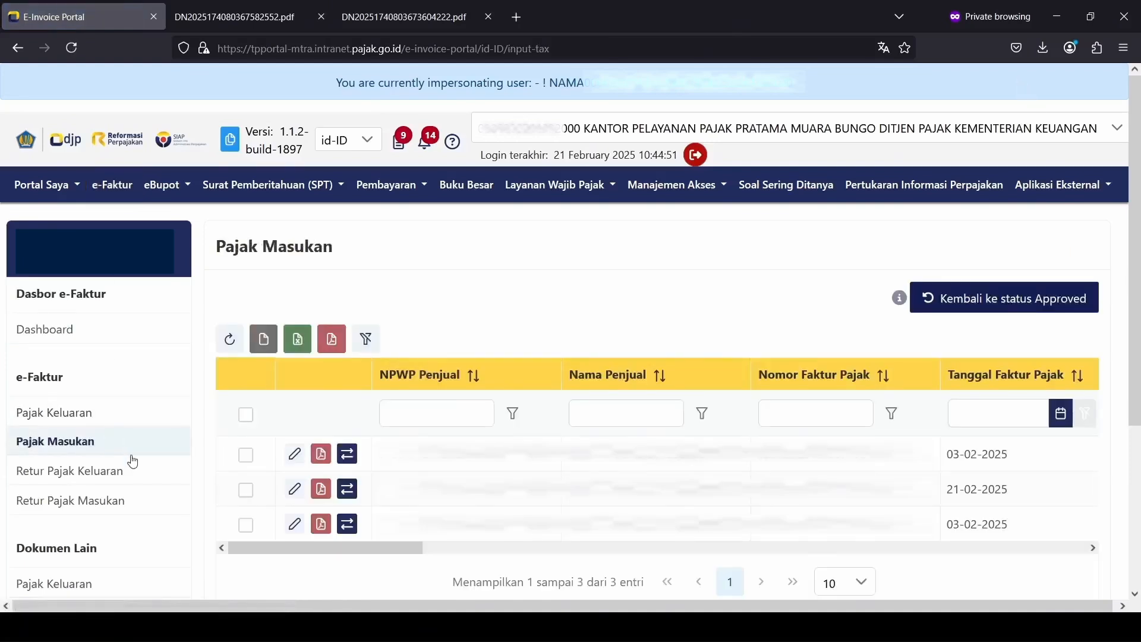
mouse_move(275, 556)
mouse_down()
mouse_move(915, 550)
mouse_move(274, 554)
mouse_up()
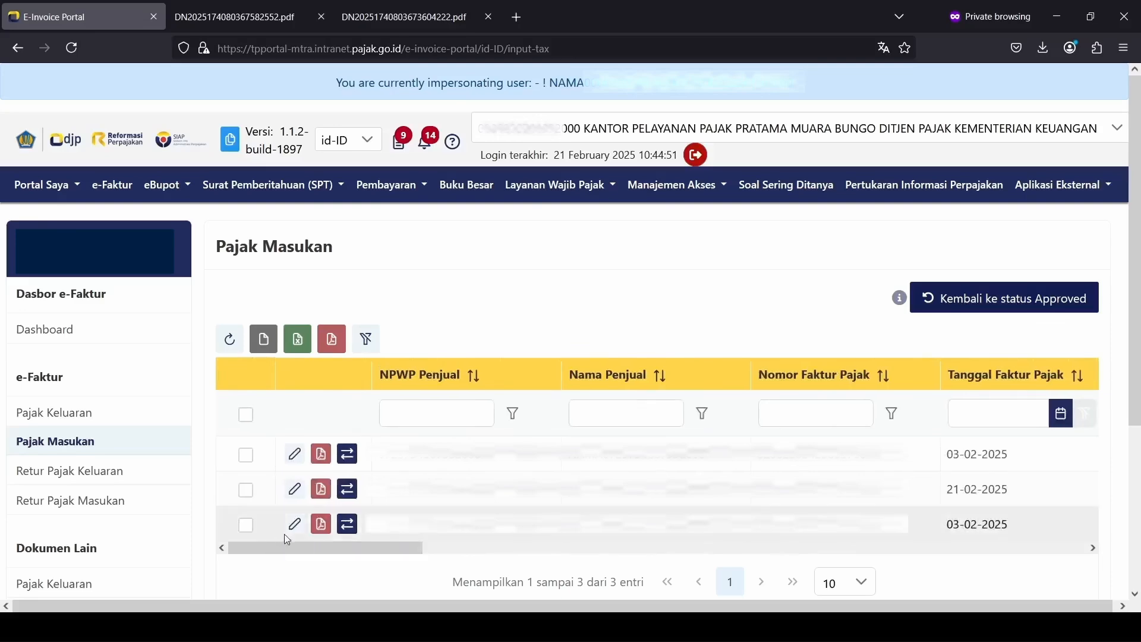
click(290, 536)
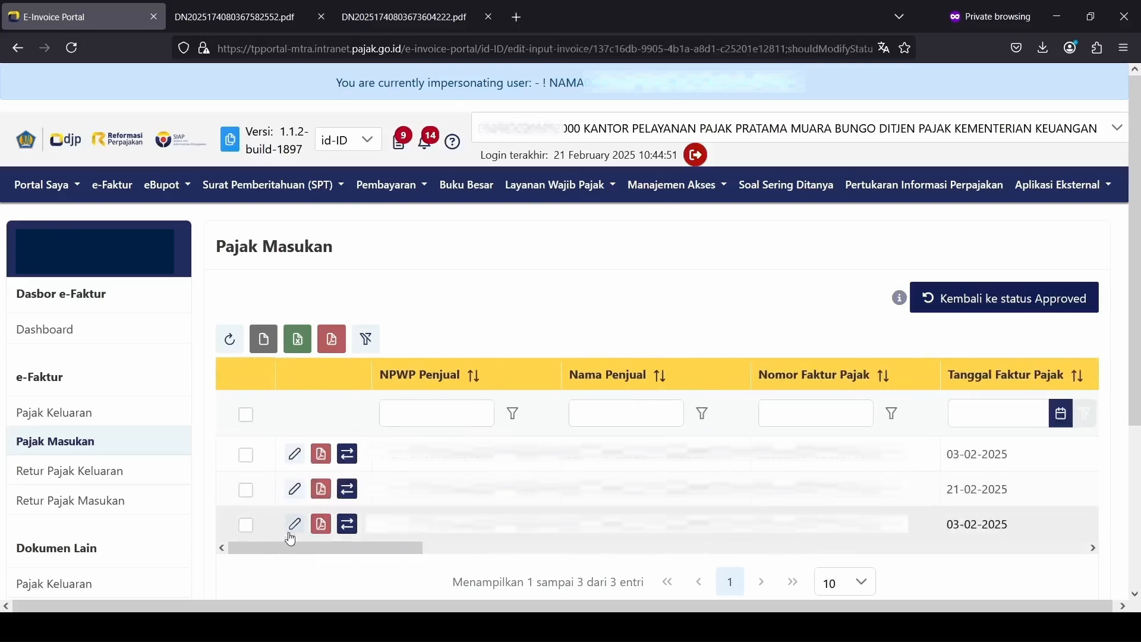
scroll(431, 526, down, 7)
scroll(431, 526, down, 5)
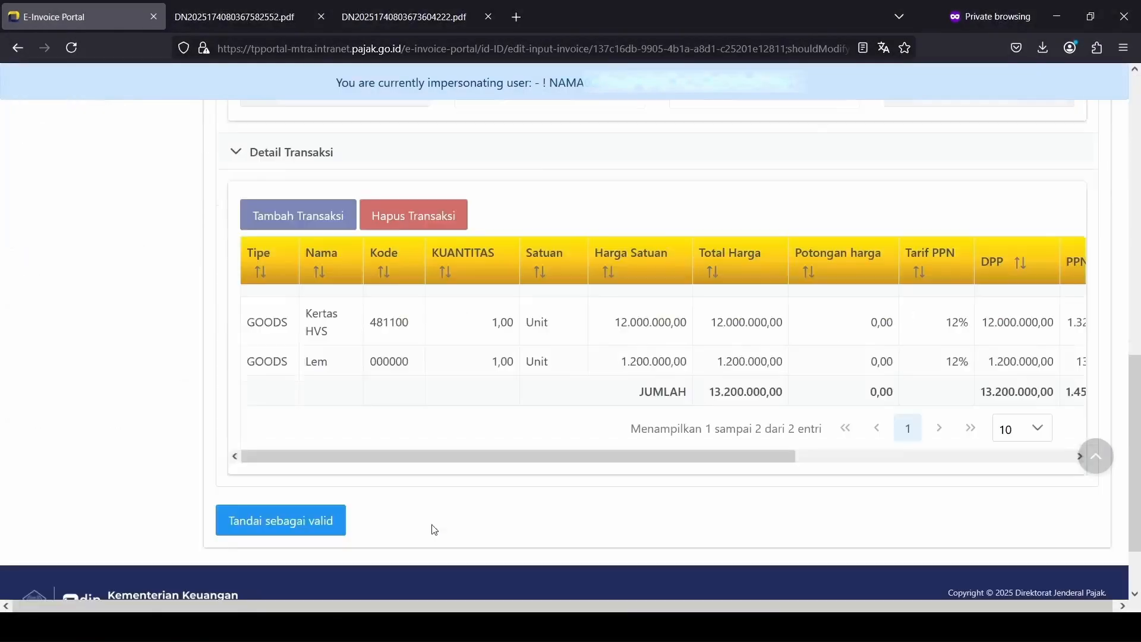
click(308, 529)
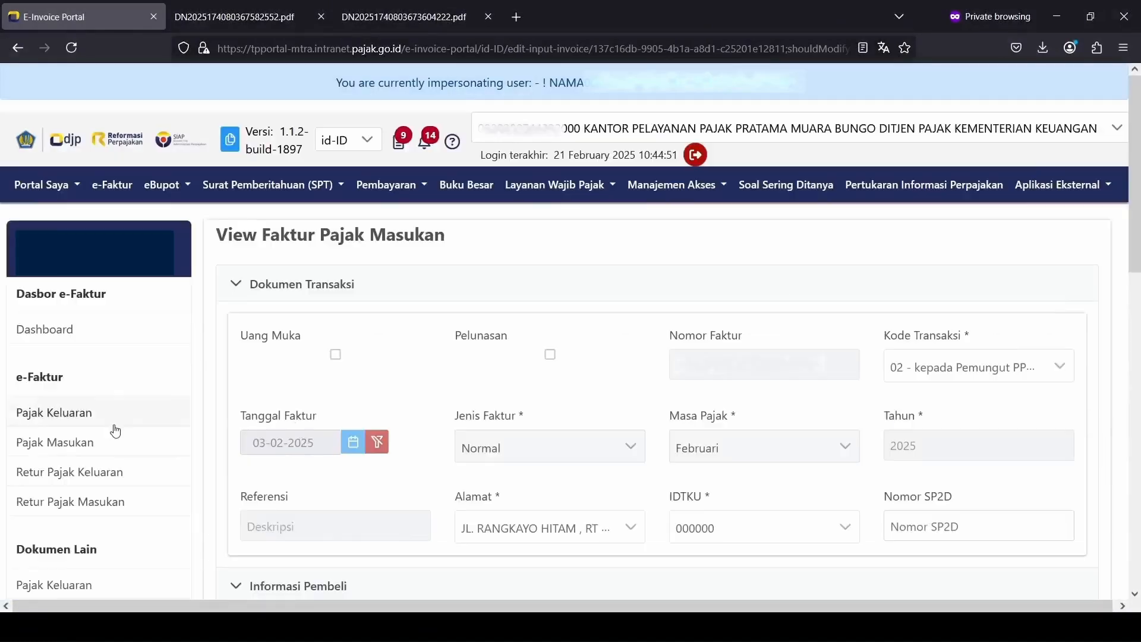
Step: Check the Pajak Masukan table across its columns, then go to the SPT draft list
click(116, 443)
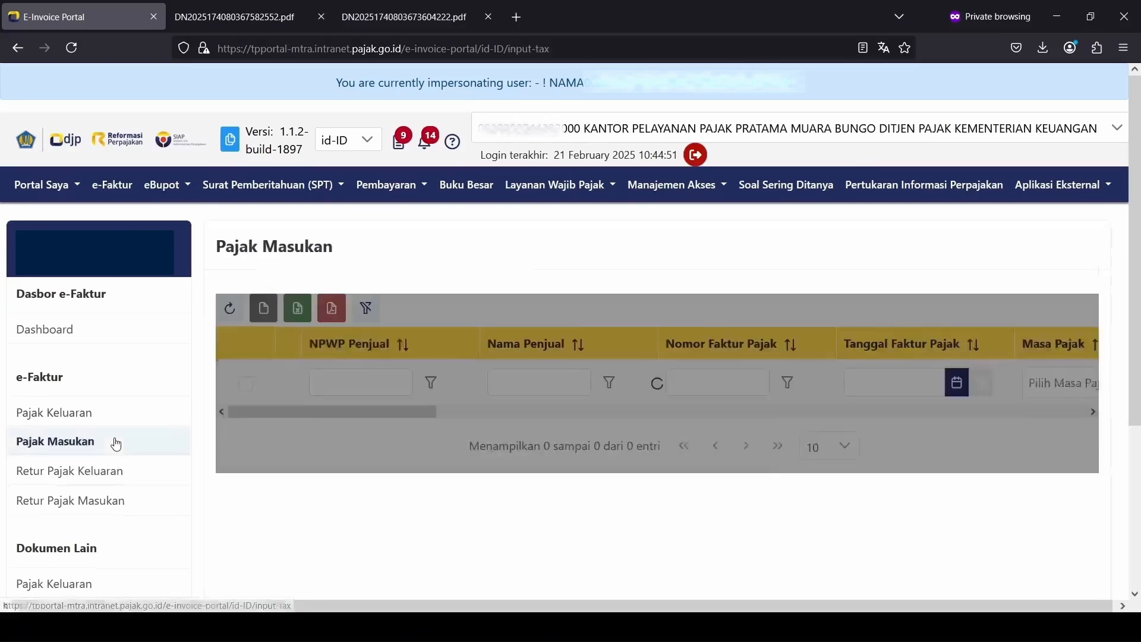
drag(370, 545, 787, 544)
drag(836, 543, 971, 538)
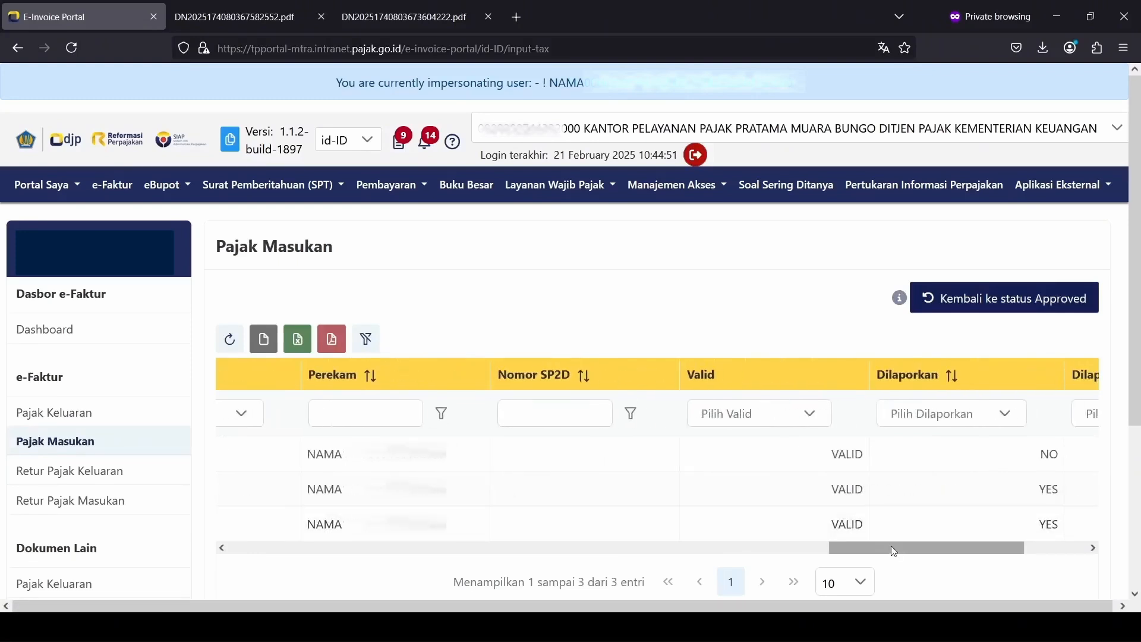
click(273, 184)
click(302, 220)
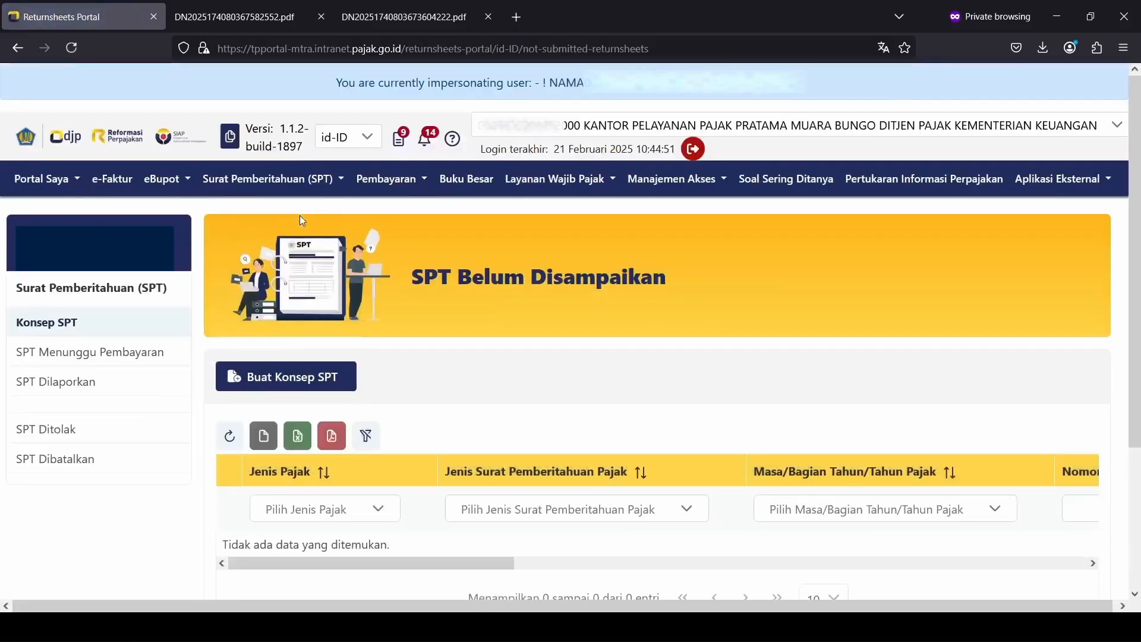
Step: Create a Pembetulan draft of the Februari 2025 PPN Bagi Pemungut SPT and open it
click(317, 375)
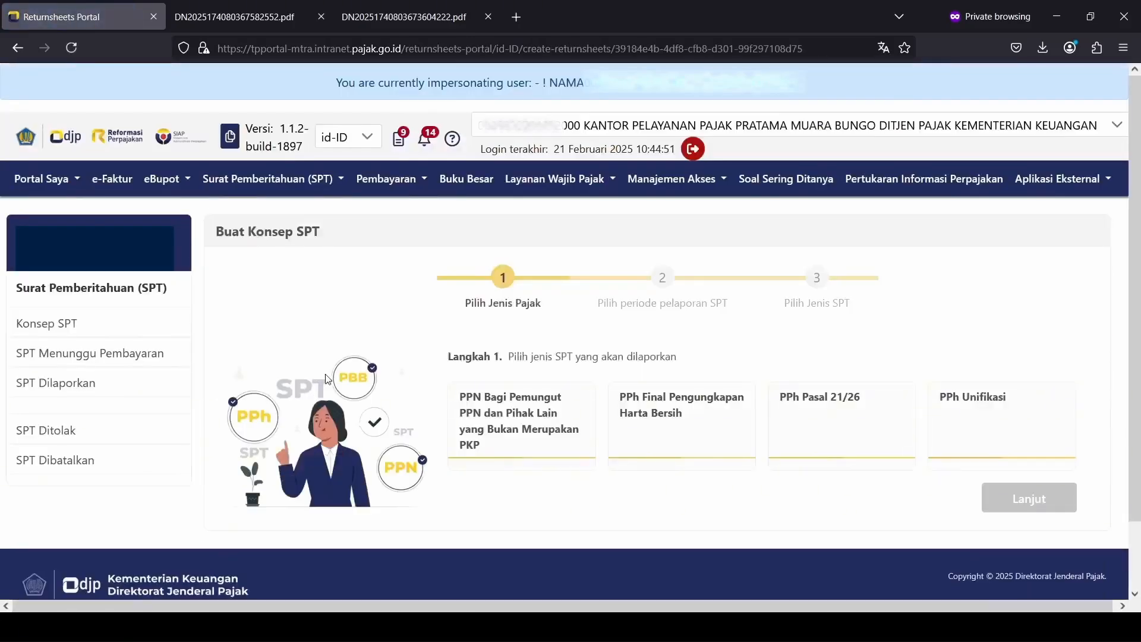
click(485, 413)
click(982, 499)
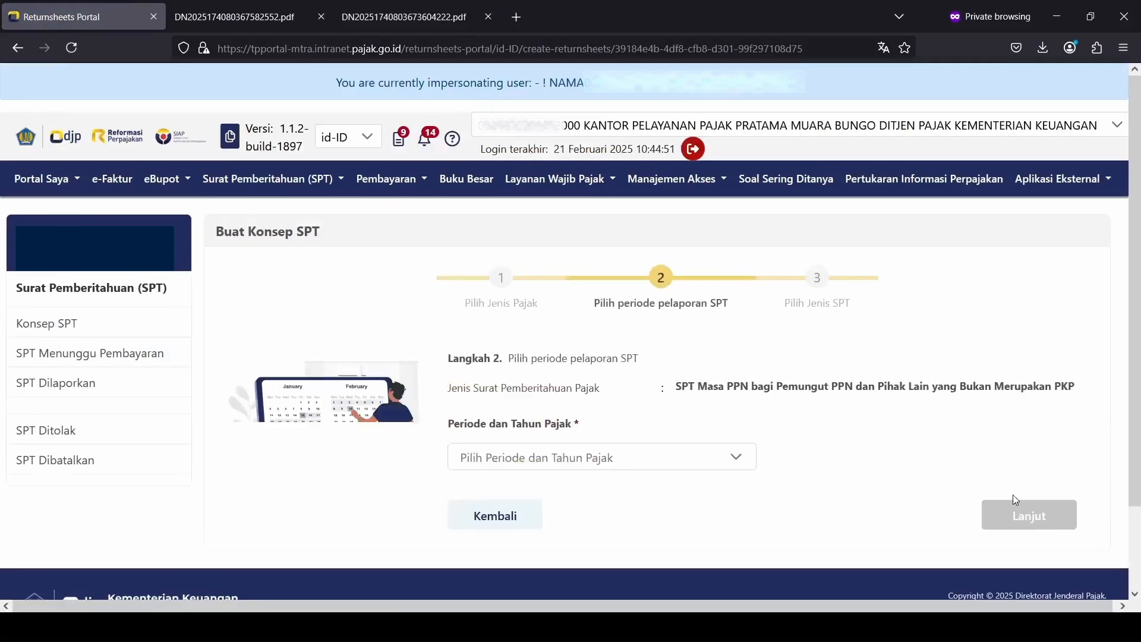
click(668, 463)
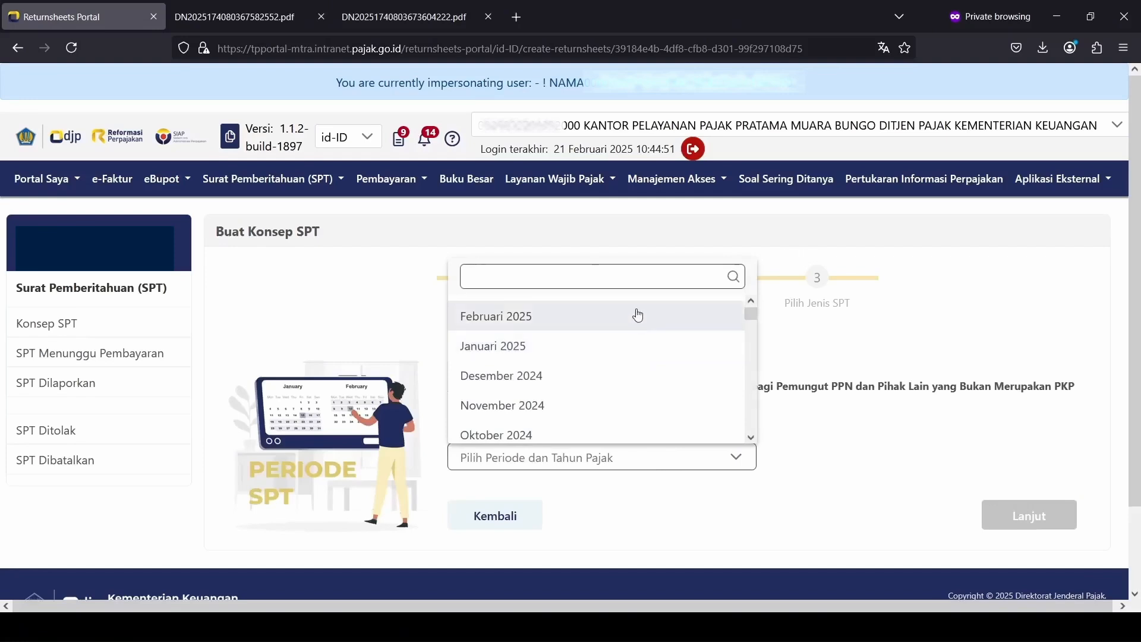
click(637, 315)
click(1020, 521)
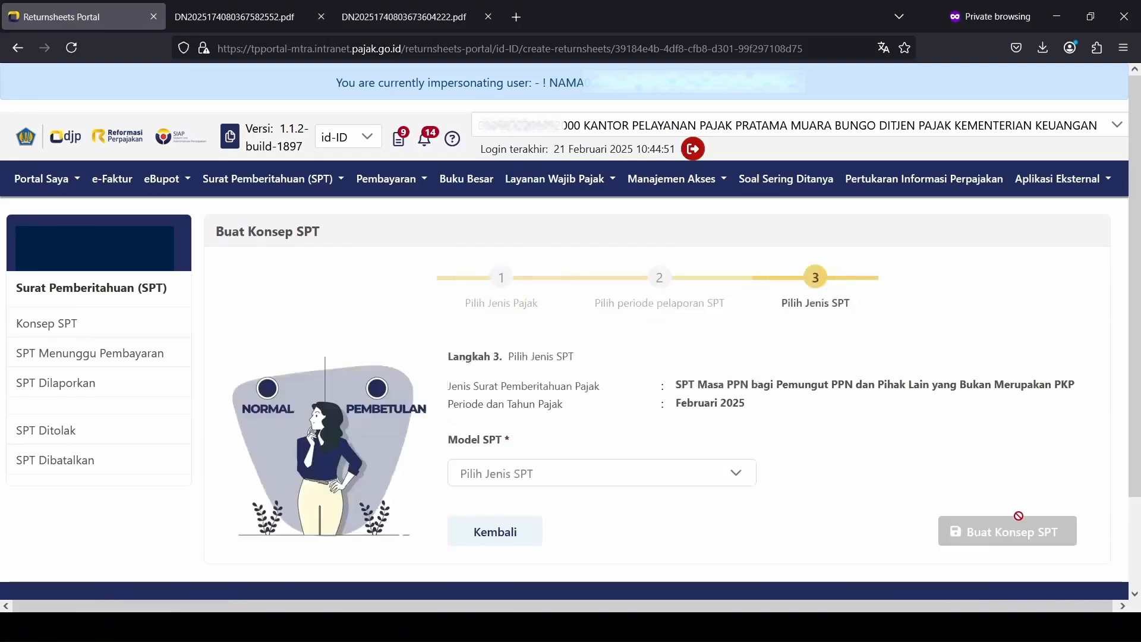
click(651, 481)
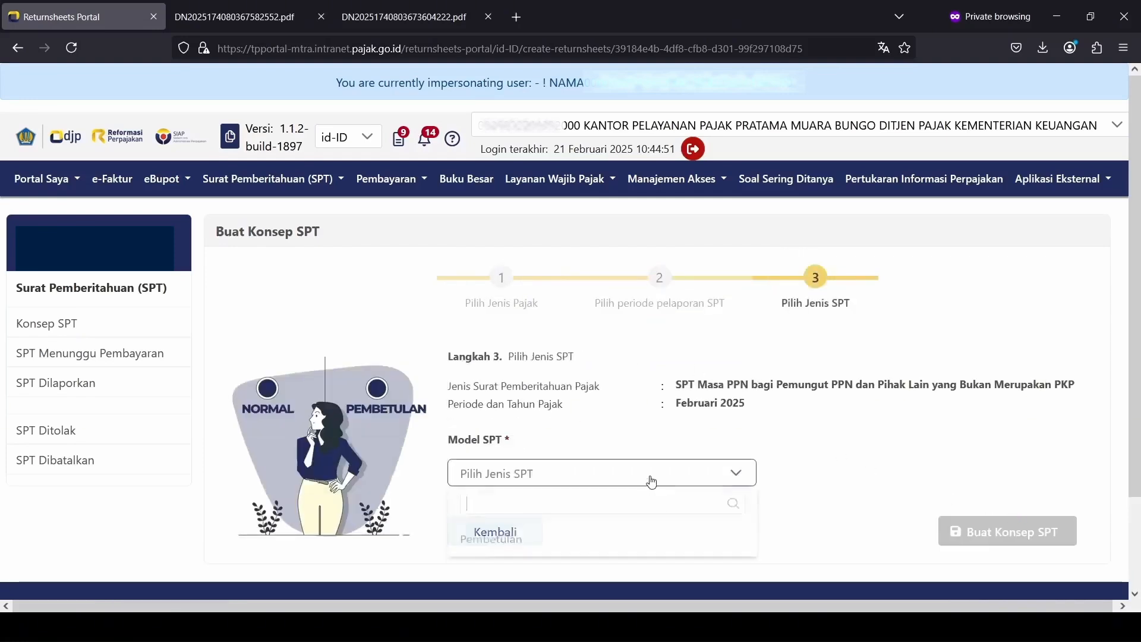
click(620, 542)
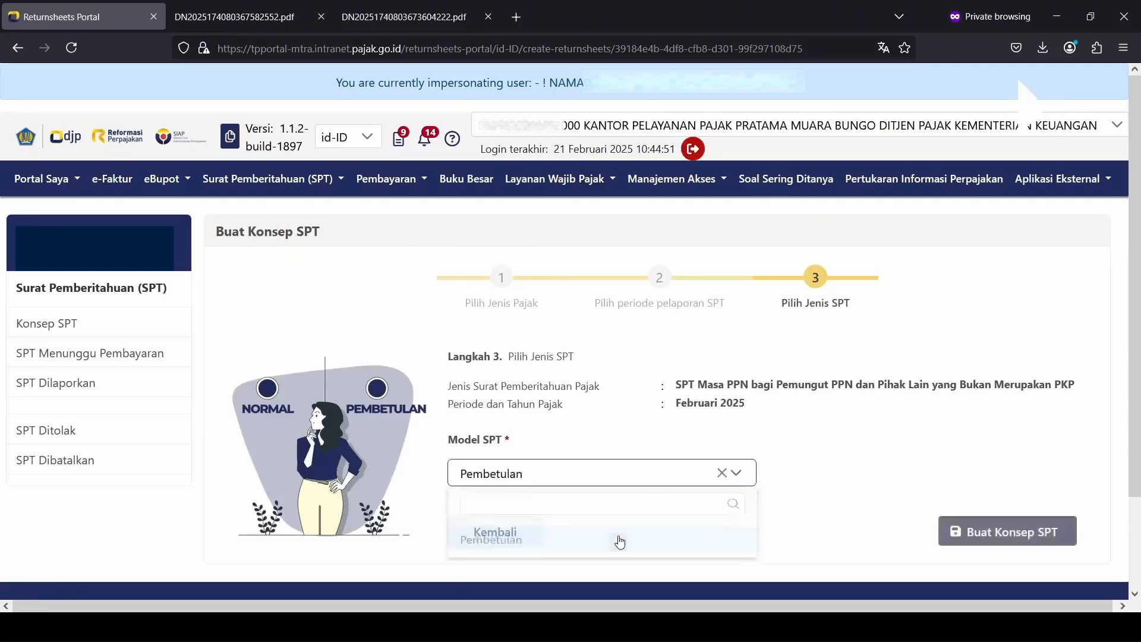
click(961, 535)
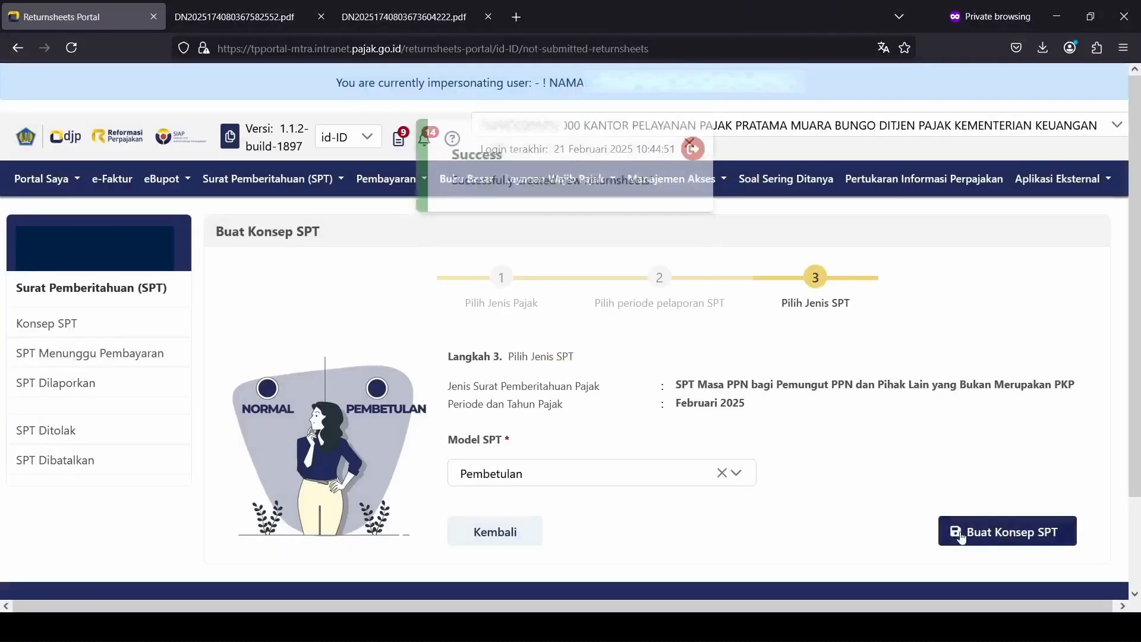
click(233, 544)
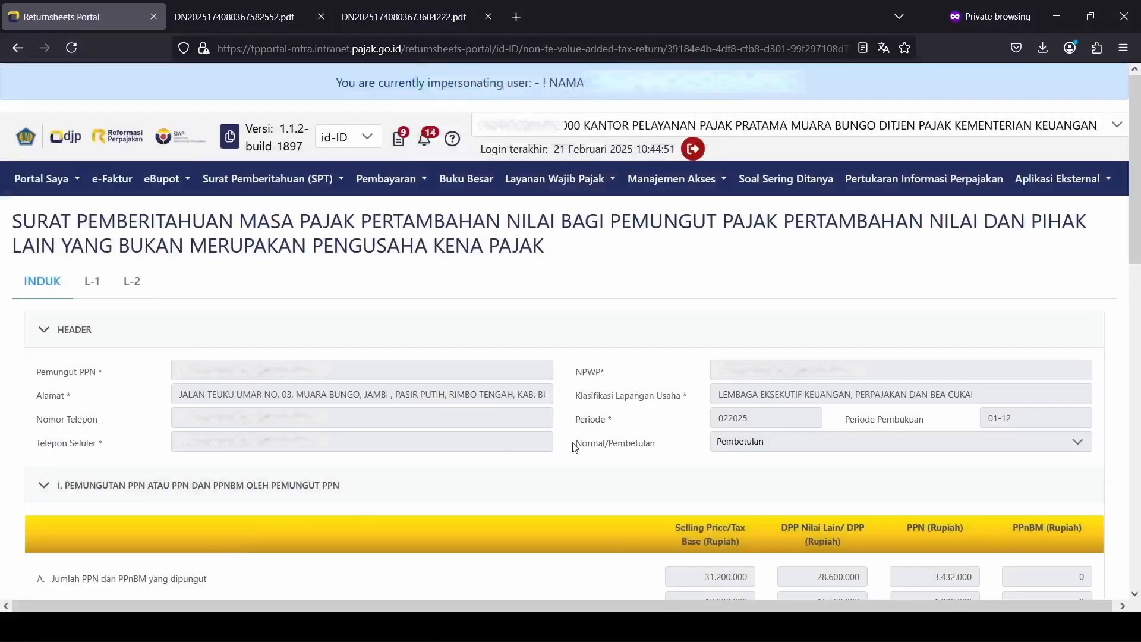
Step: Check the L-1 list of three invoices totalling 31.200.000, then scroll INDUK to Pernyataan
scroll(575, 447, down, 3)
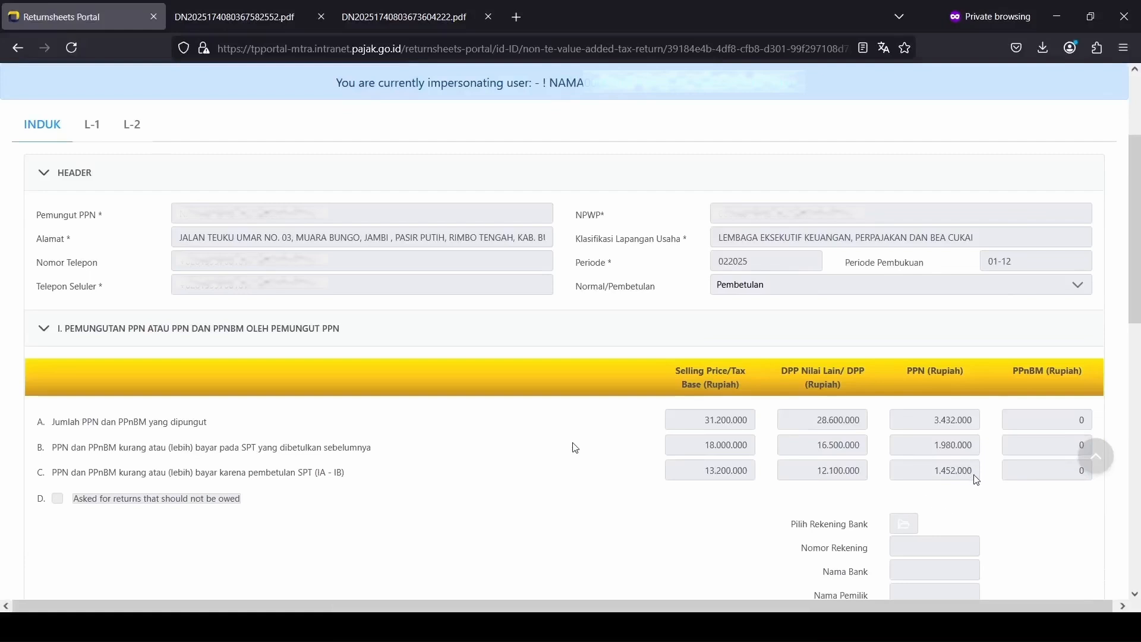
click(92, 126)
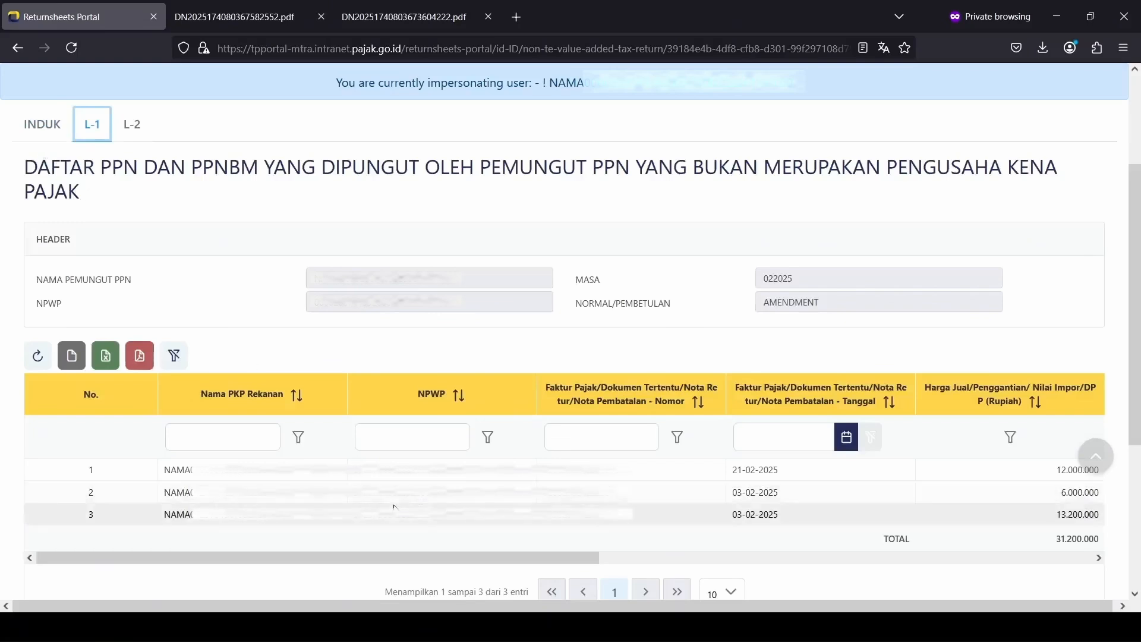
drag(415, 556, 245, 545)
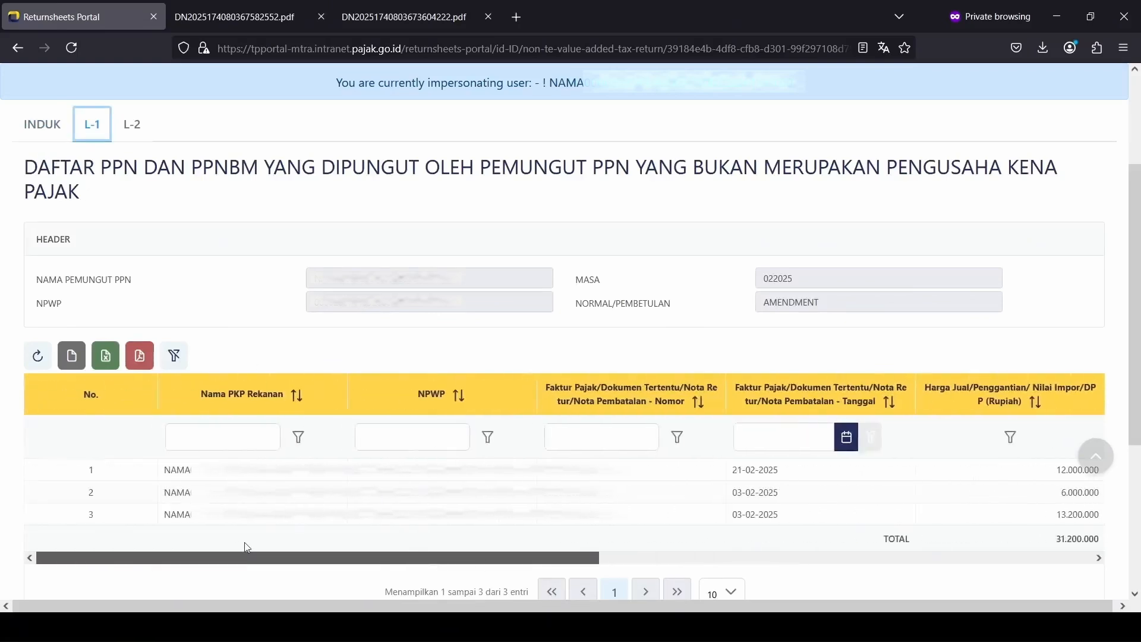
click(61, 136)
scroll(409, 351, down, 15)
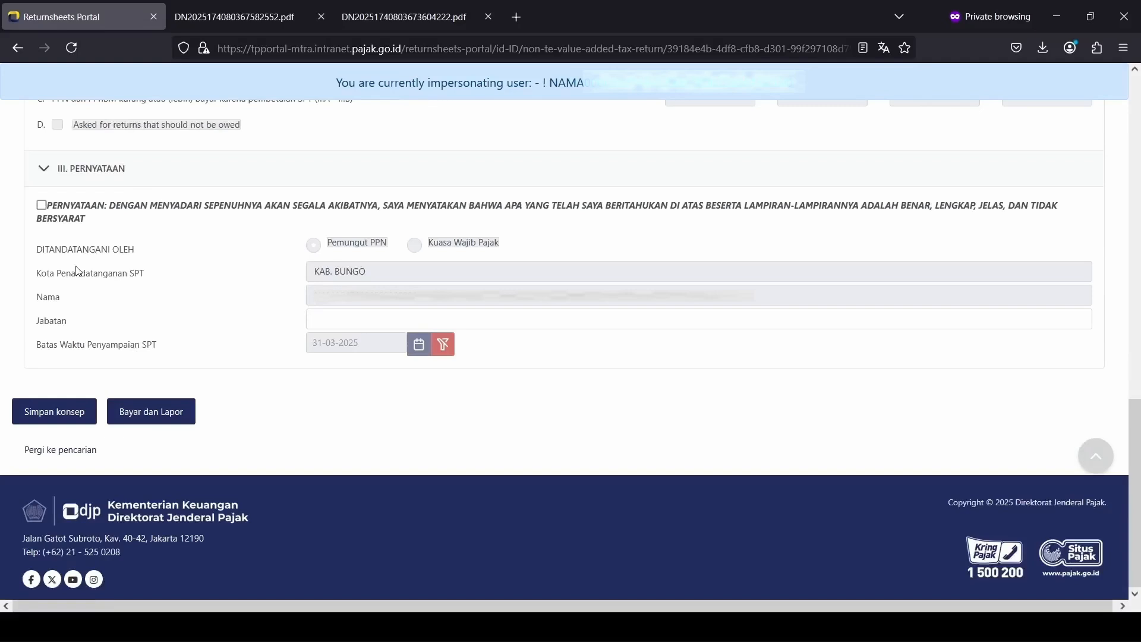
Step: Tick the declaration, fill Jabatan, pay via Deposit Balance Transfer and sign with the password
click(41, 205)
click(341, 321)
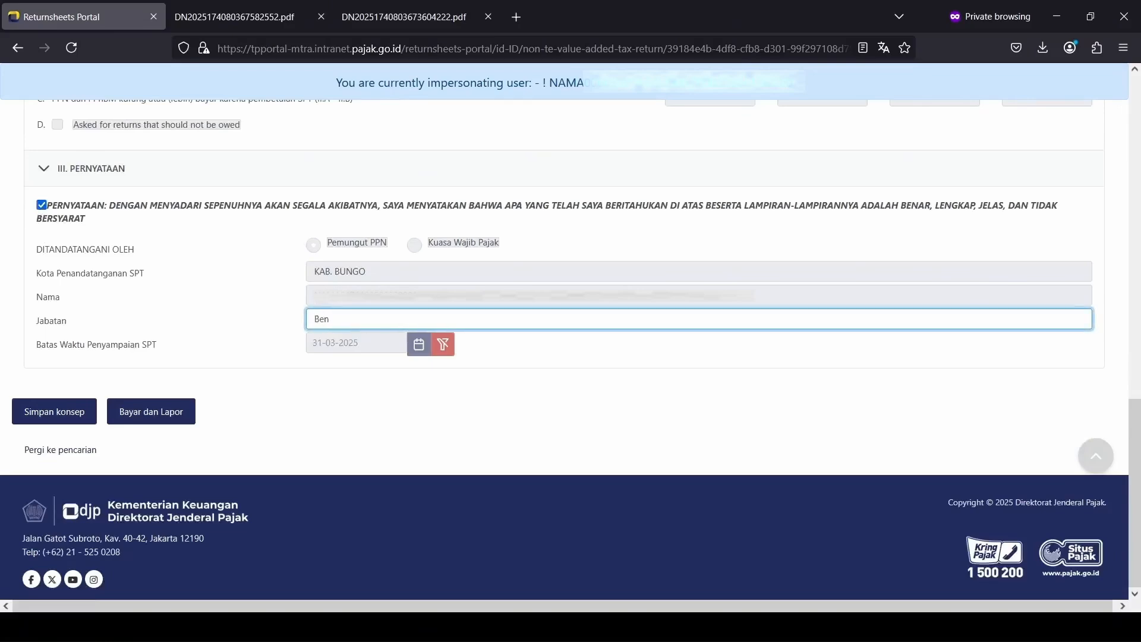
click(178, 410)
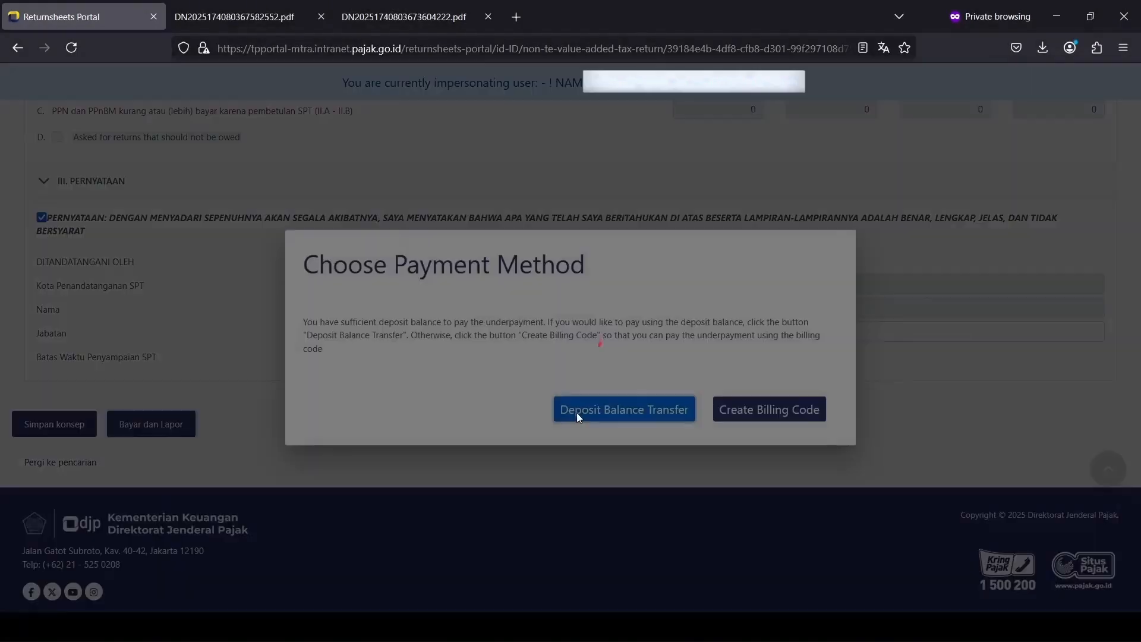
click(577, 413)
click(499, 364)
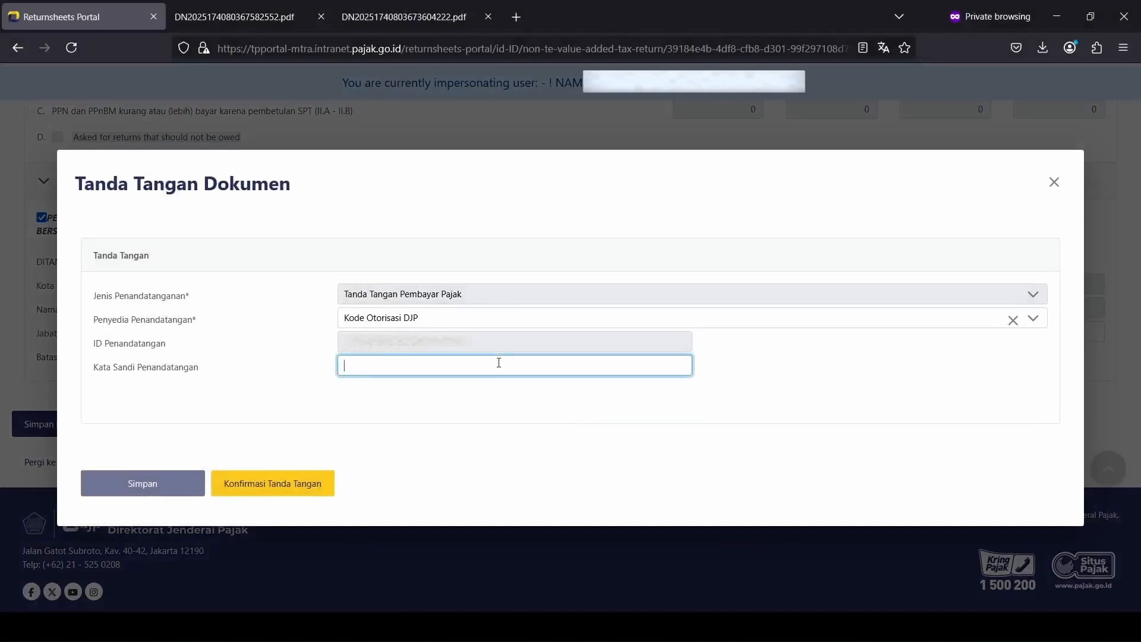
text(***)
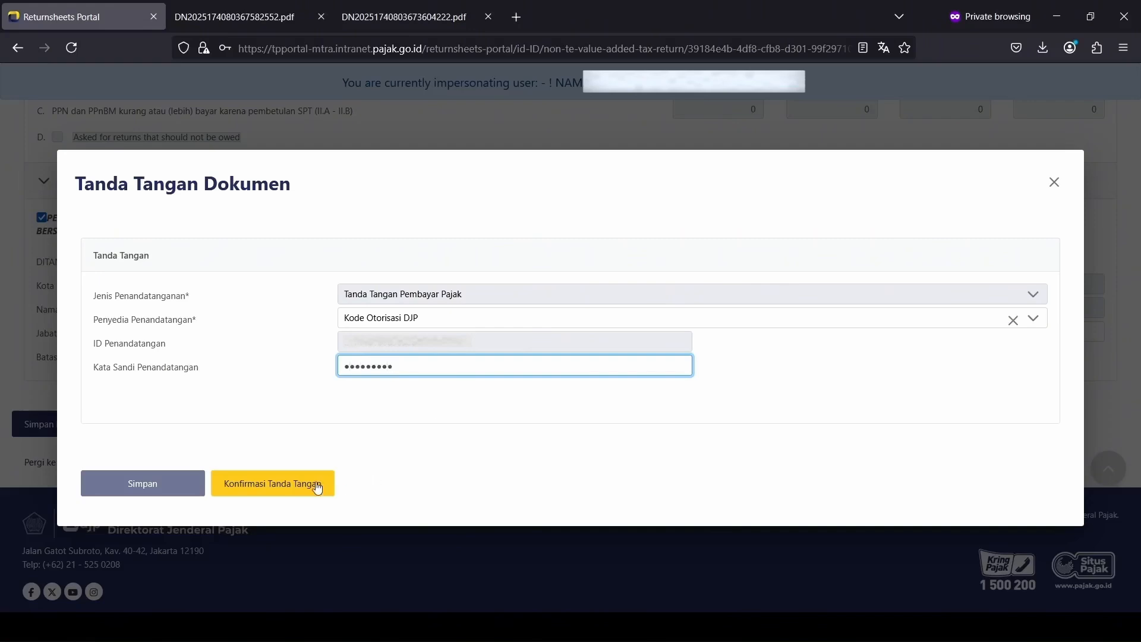
click(317, 488)
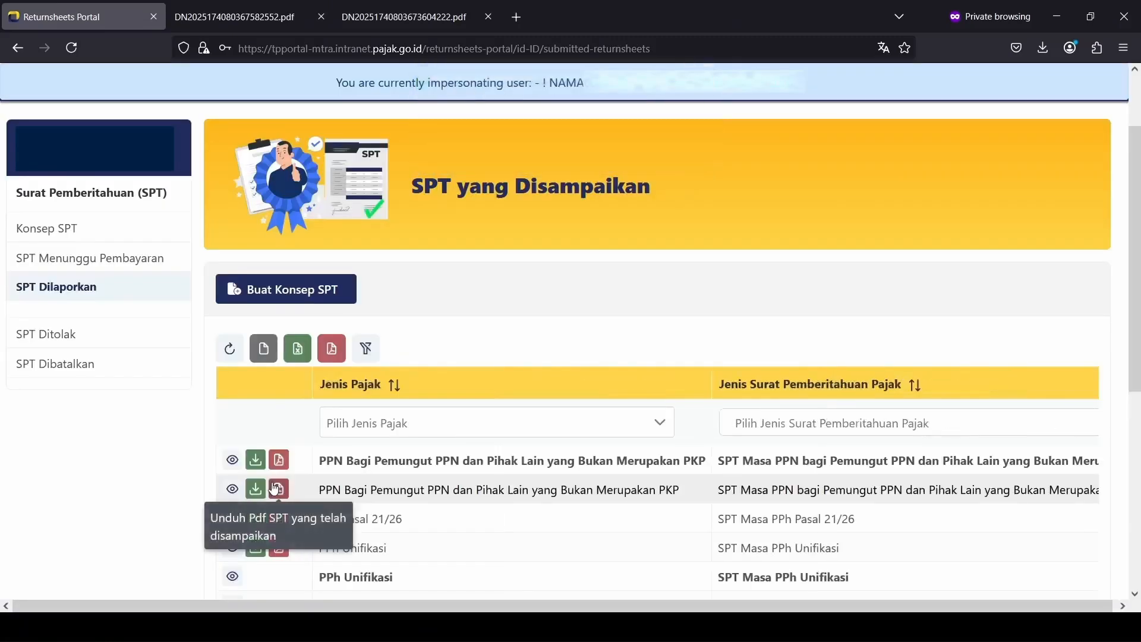
Step: Download the amended return's receipt and PDF, then log out of Coretax
click(264, 469)
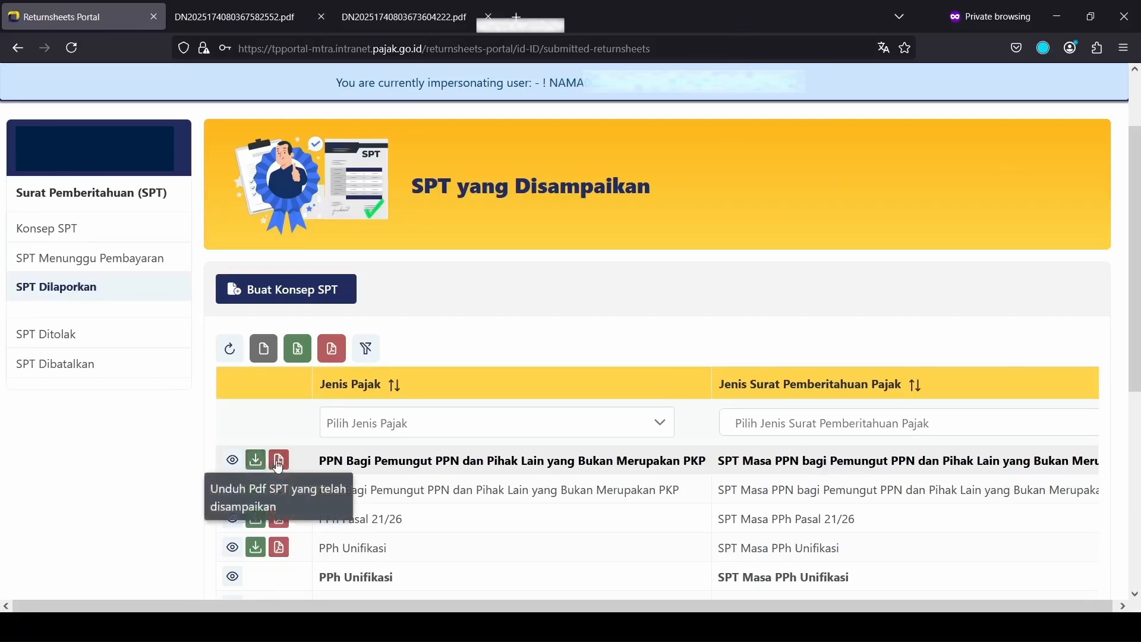
click(278, 464)
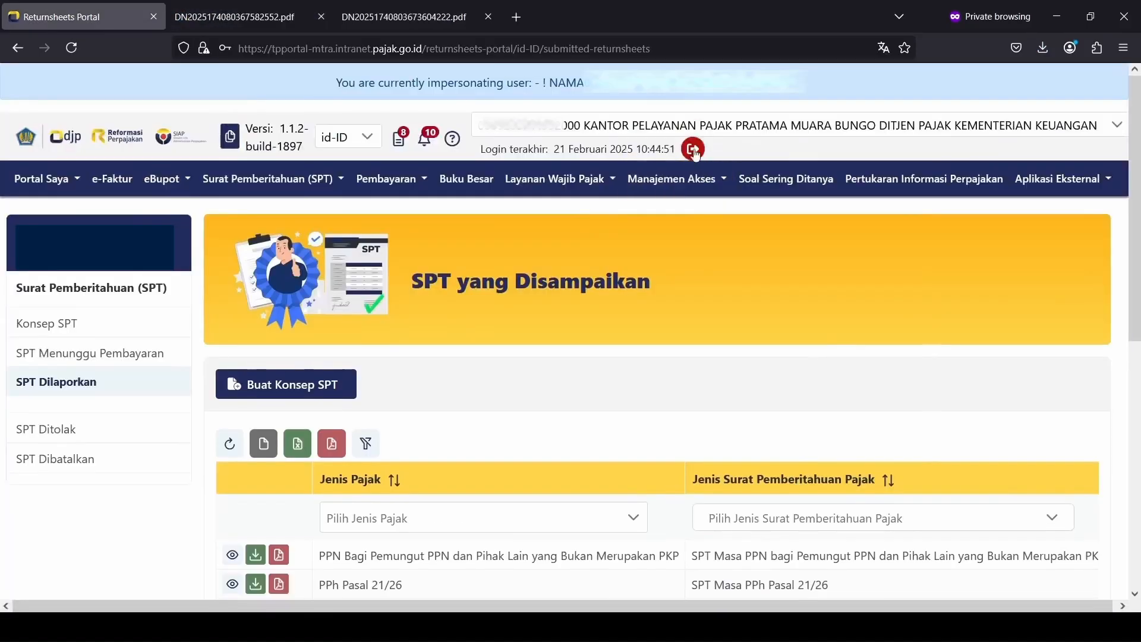
click(694, 149)
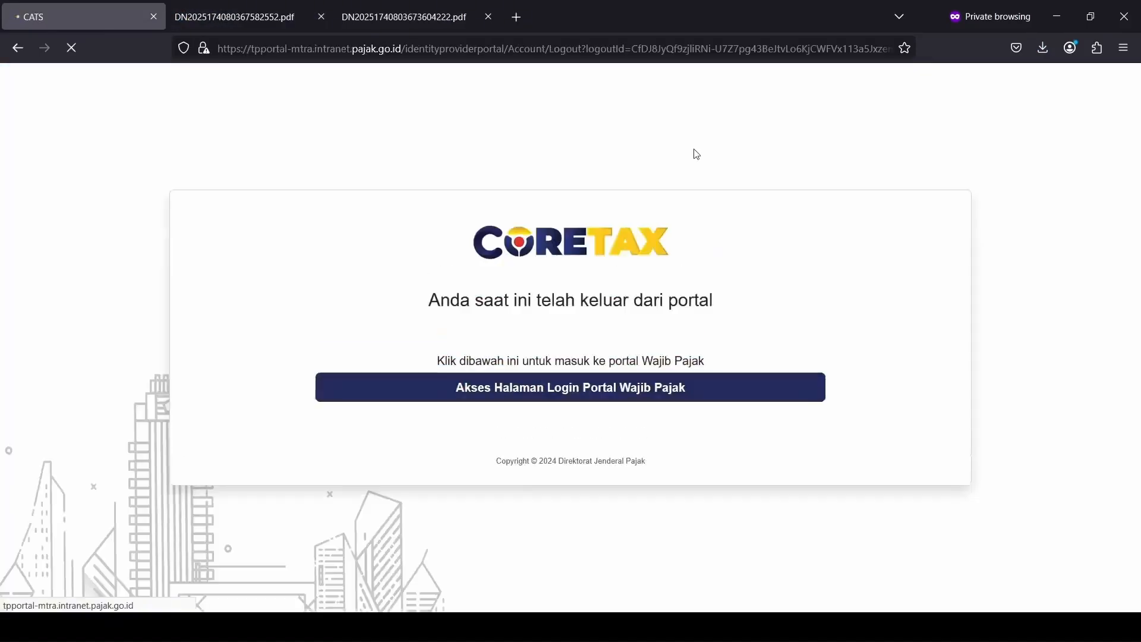